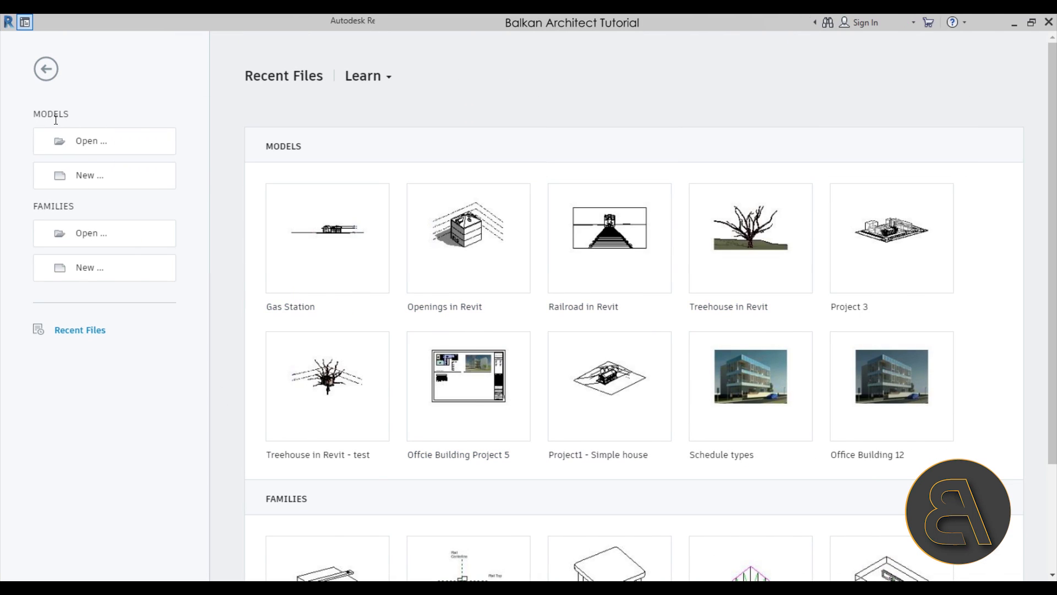
- Create a new project from the Architectural Template
left_click(91, 177)
left_click(365, 221)
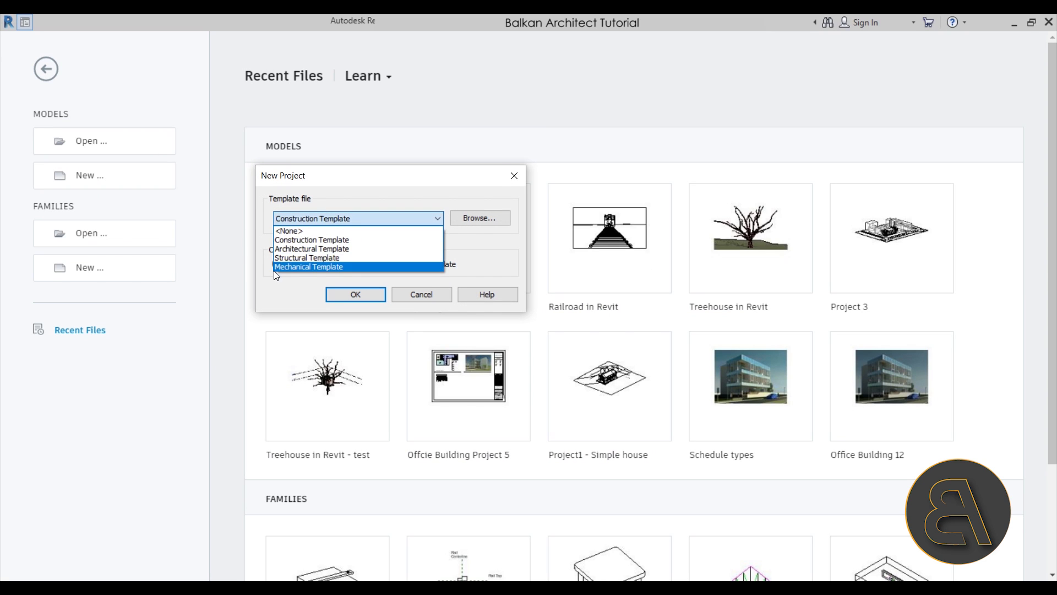
left_click(296, 249)
left_click(352, 296)
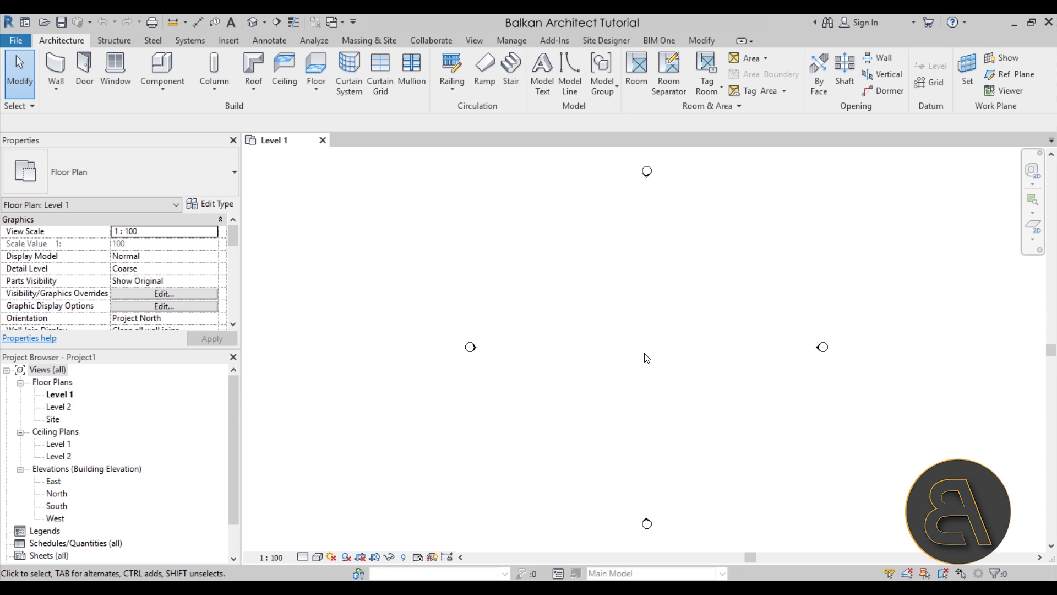
- Start the Wall command with the Storefront curtain wall type
middle_click_drag(647, 358, 550, 352)
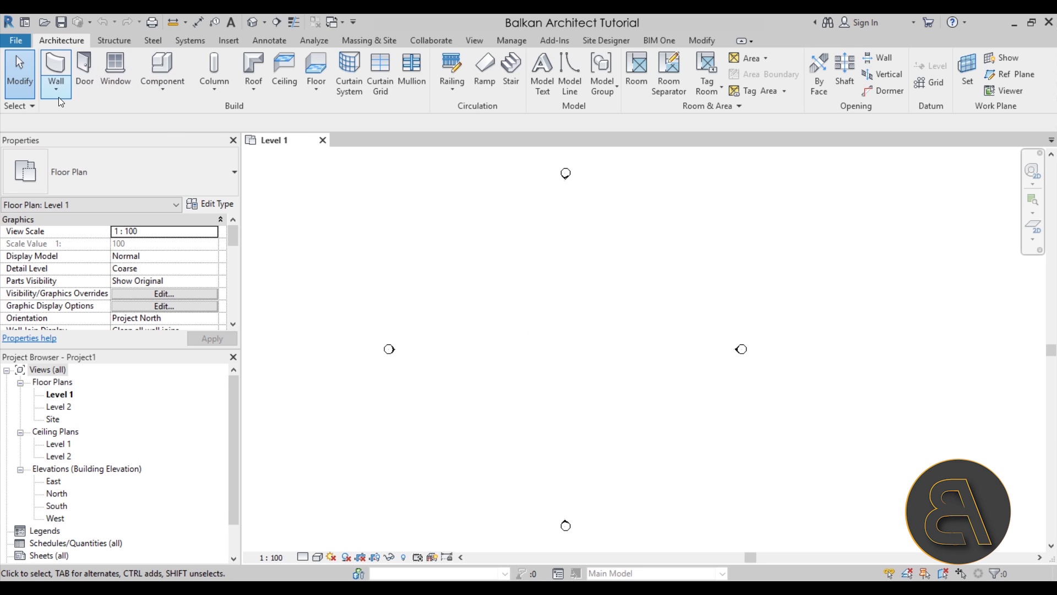
left_click(55, 68)
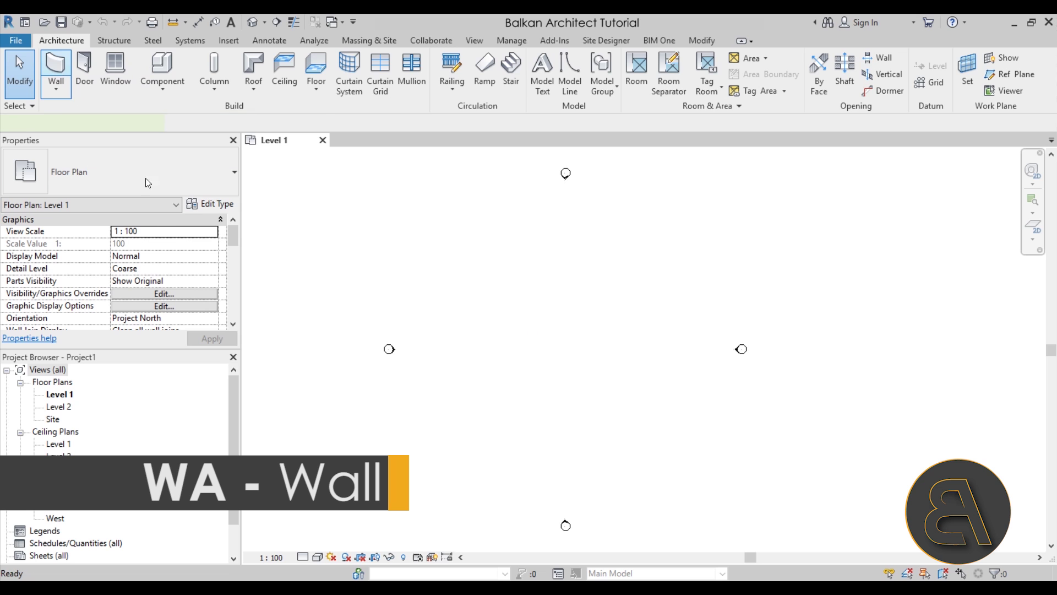
left_click(134, 180)
scroll(110, 308, "down", 3)
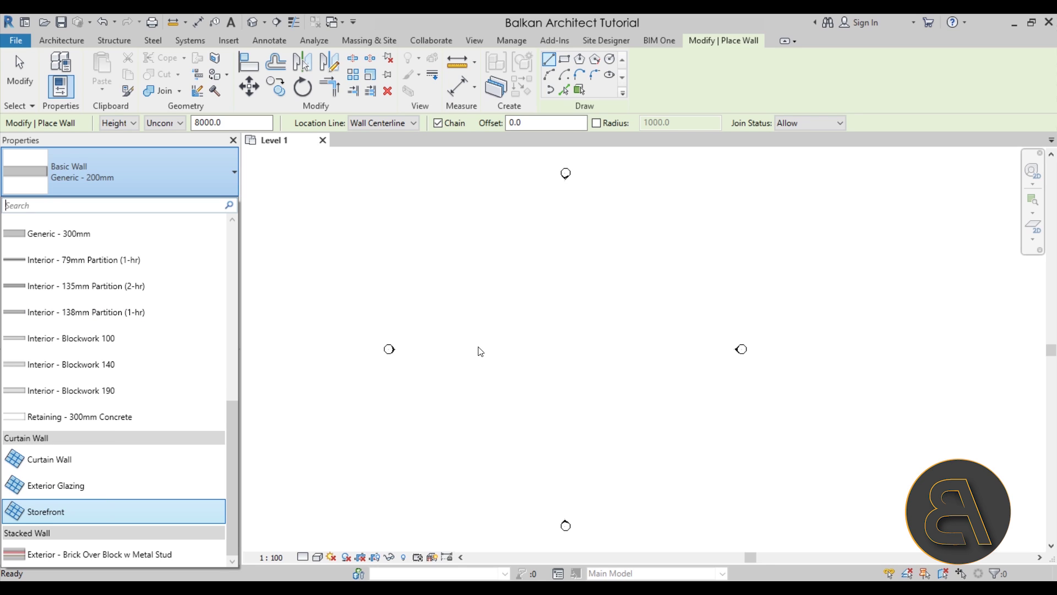
left_click(44, 512)
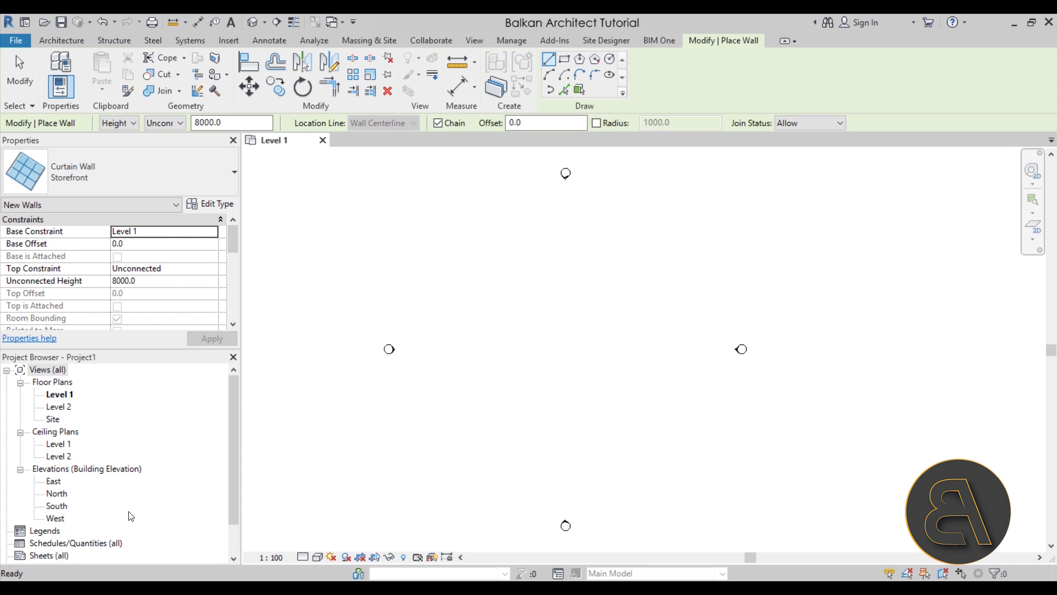
- Duplicate the Storefront curtain wall type under the name "Wood Construction wall"
left_click(215, 203)
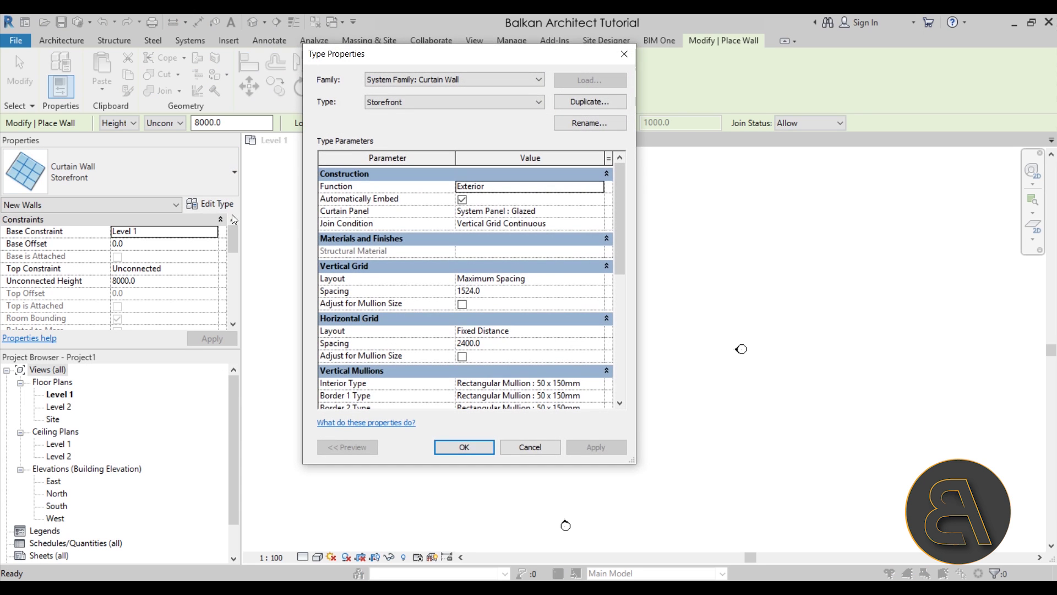
left_click(589, 102)
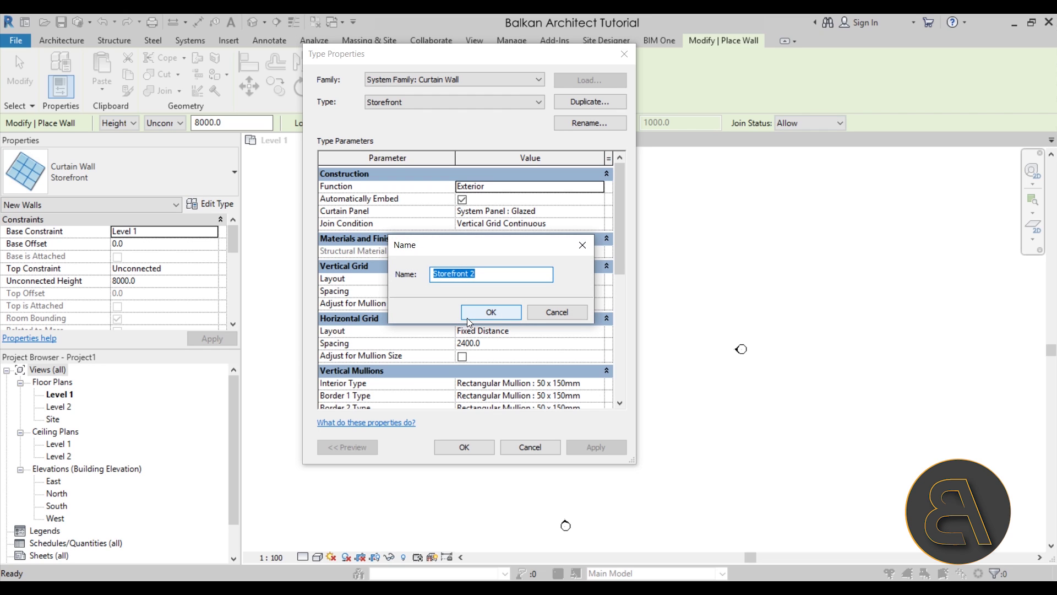
type("Wood Construction wall")
left_click(467, 316)
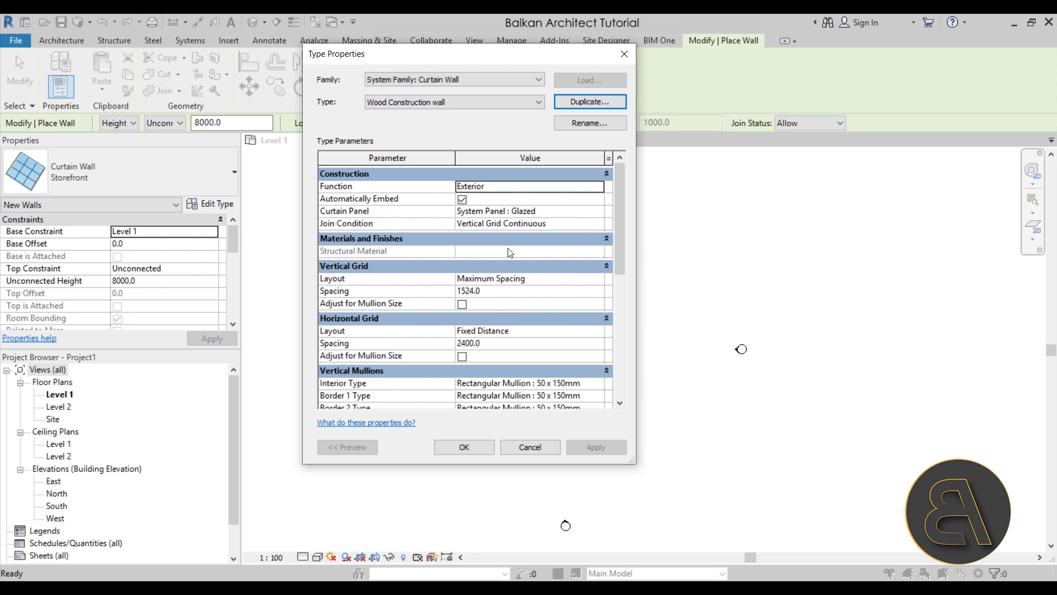
- Set the Wood Construction wall type's curtain panel to System Panel : Solid
scroll(475, 255, "down", 1)
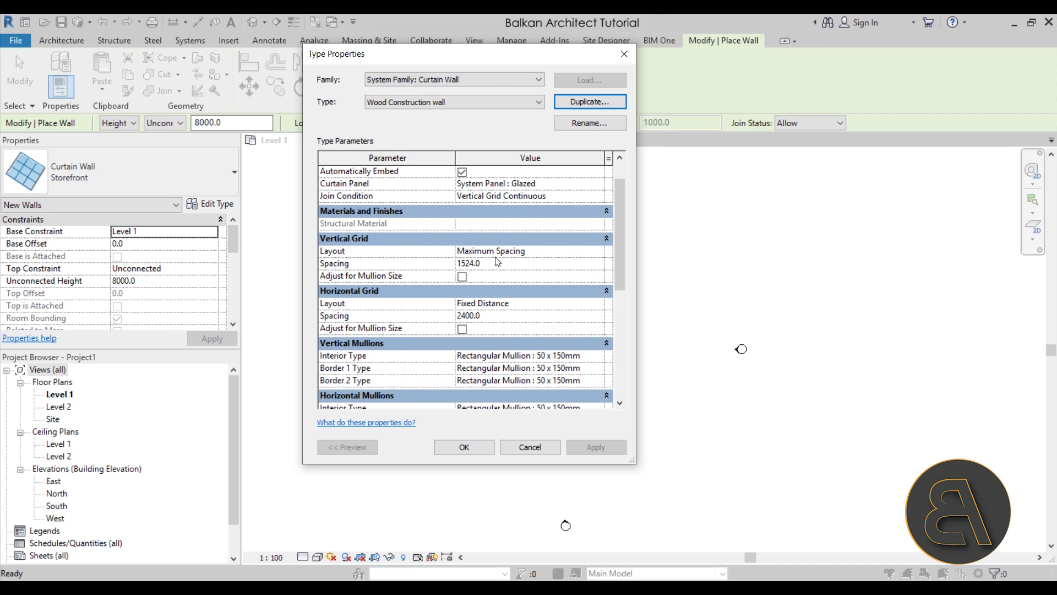
scroll(466, 274, "up", 1)
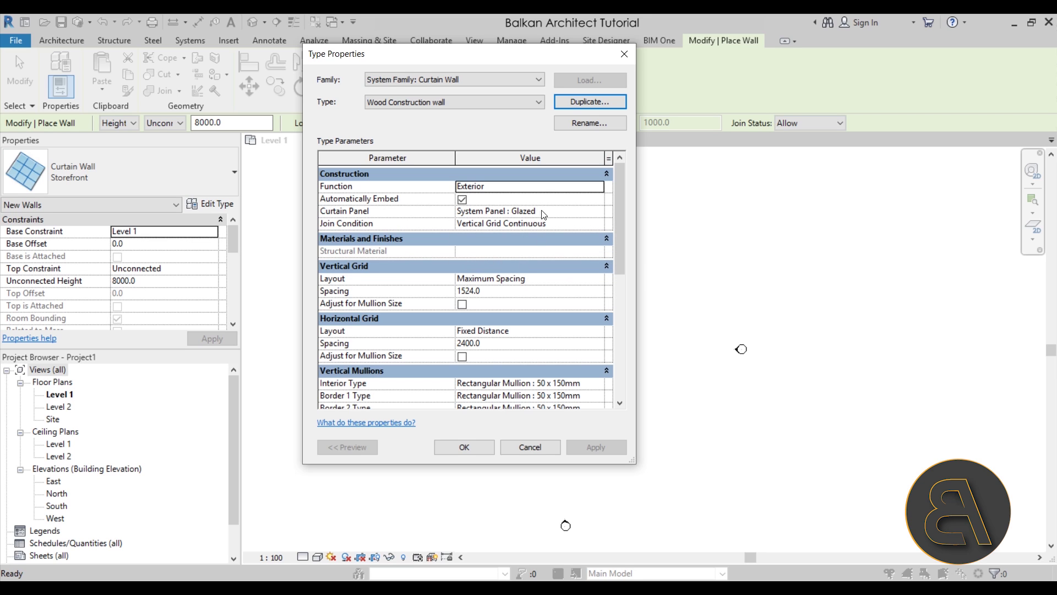
left_click(598, 212)
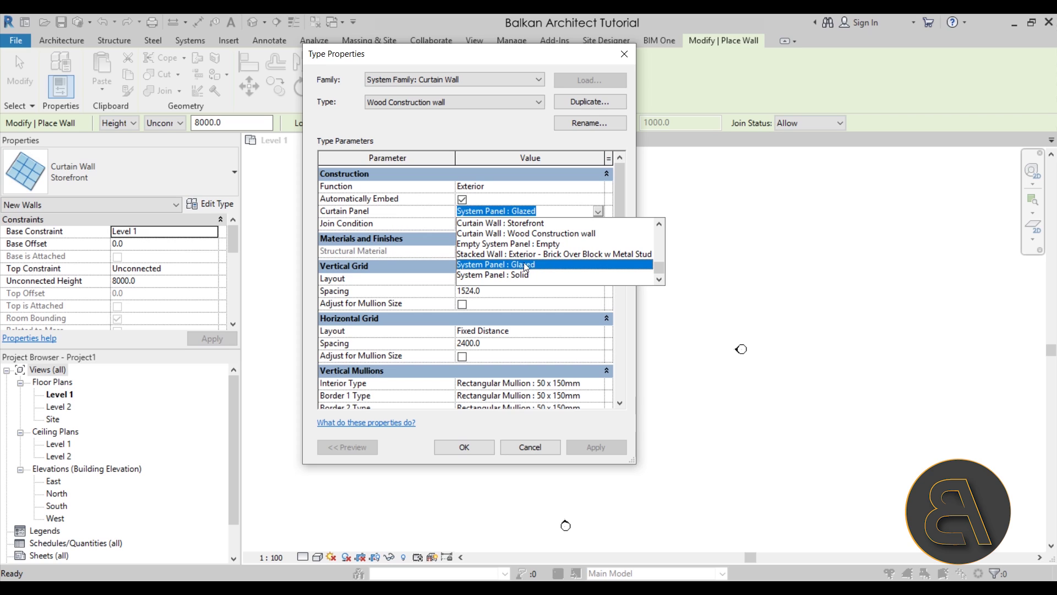
left_click(511, 276)
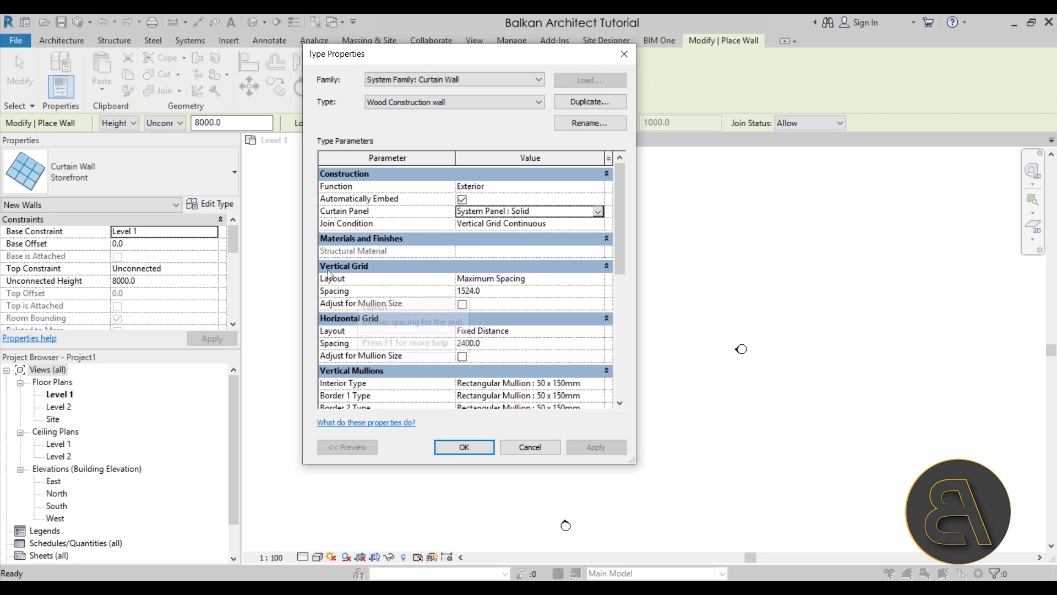
- Set the wall type's vertical grid layout to Fixed Distance with a spacing of 400
left_click(600, 280)
left_click(482, 300)
left_click(485, 290)
type("60")
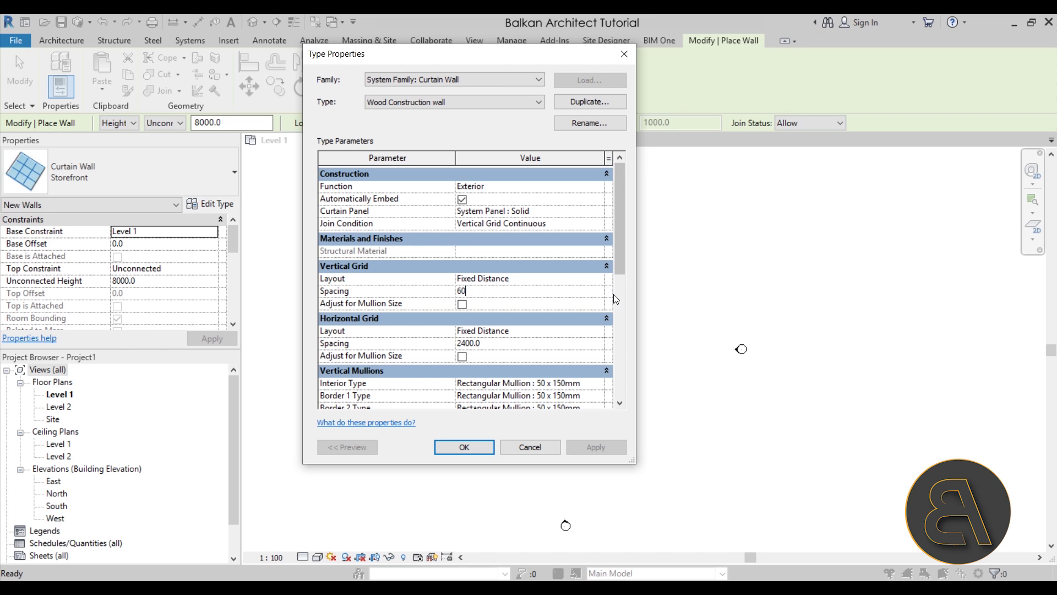
type("0")
left_click(514, 281)
left_click(487, 292)
type("4")
key("Return")
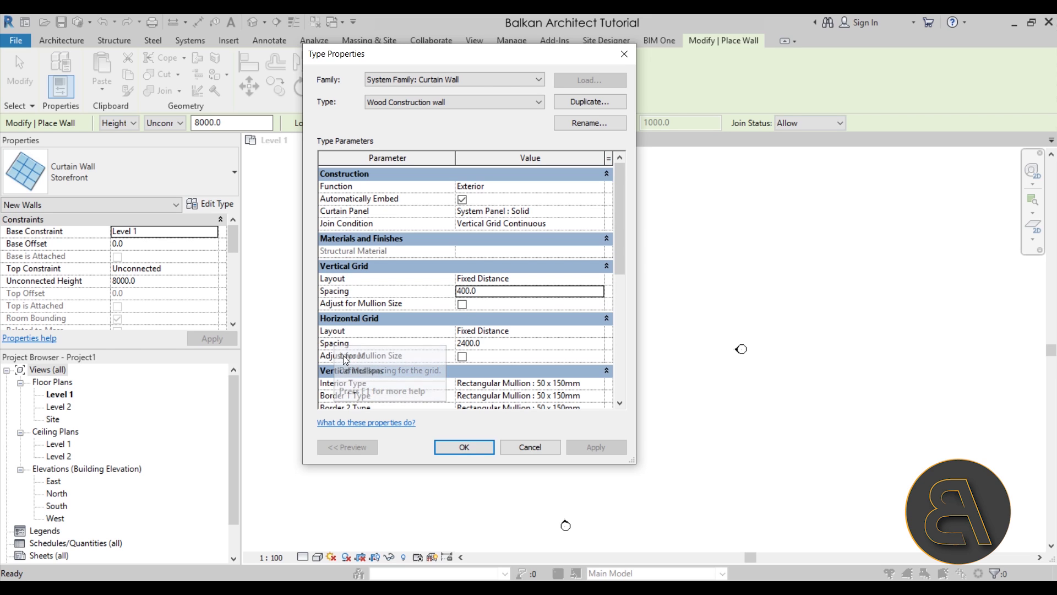
- Set the horizontal grid spacing to 2200 and accept the wall type's properties
left_click(495, 346)
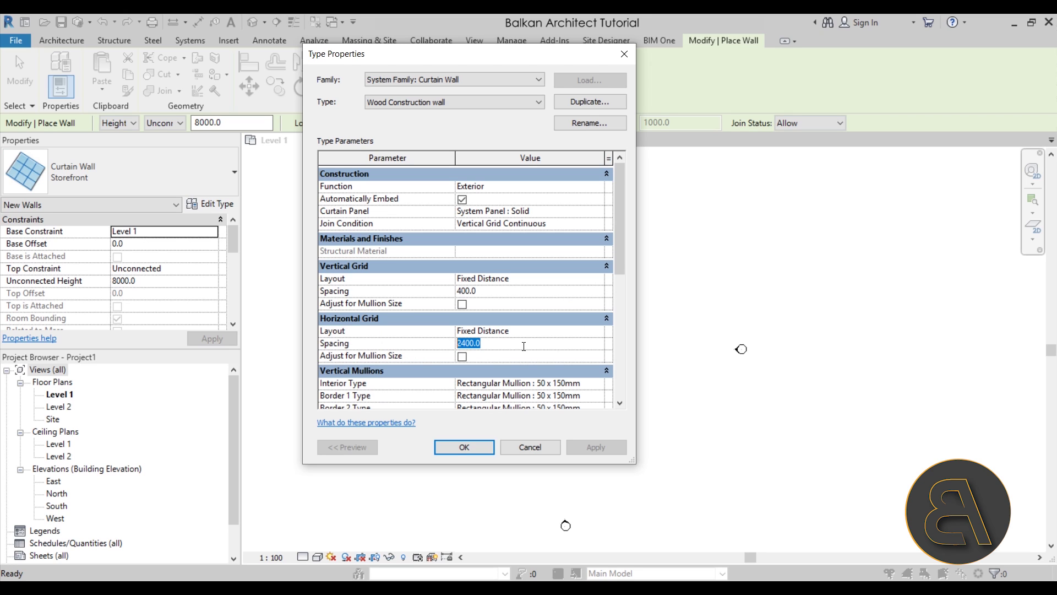
type("22")
scroll(536, 330, "down", 3)
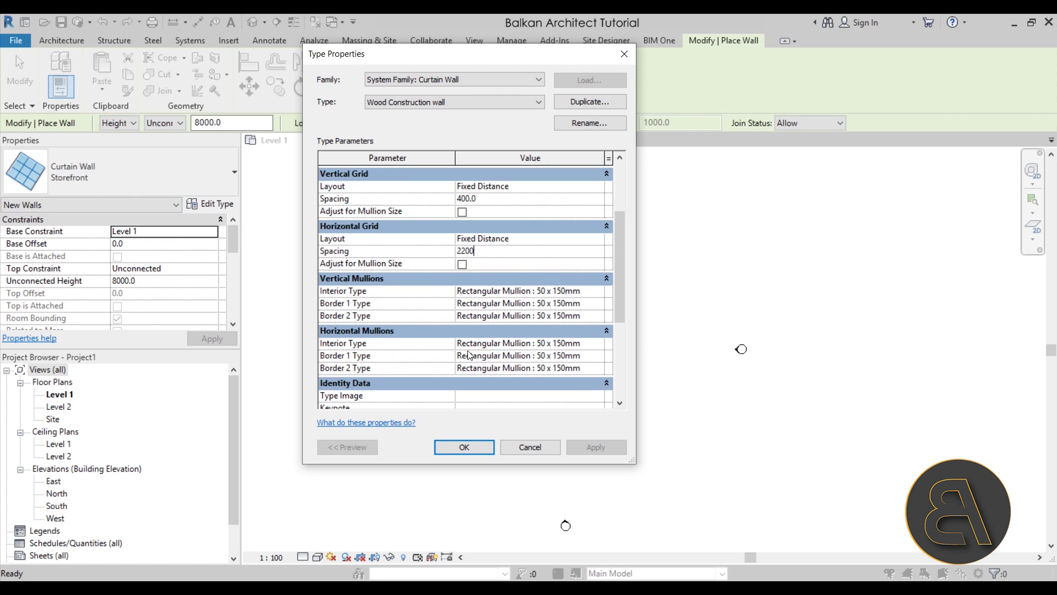
scroll(385, 295, "down", 1)
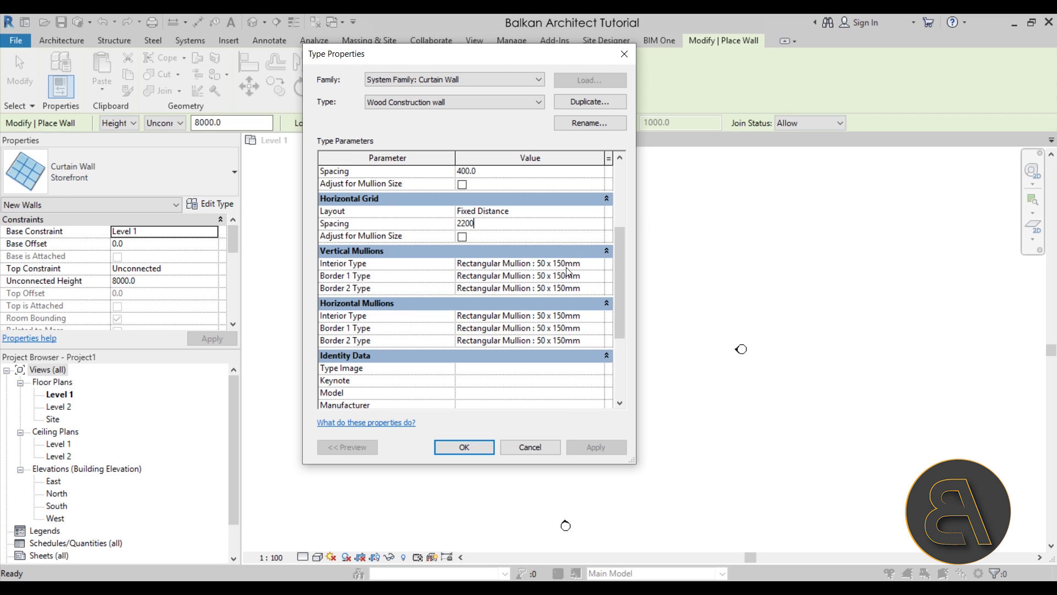
left_click(464, 447)
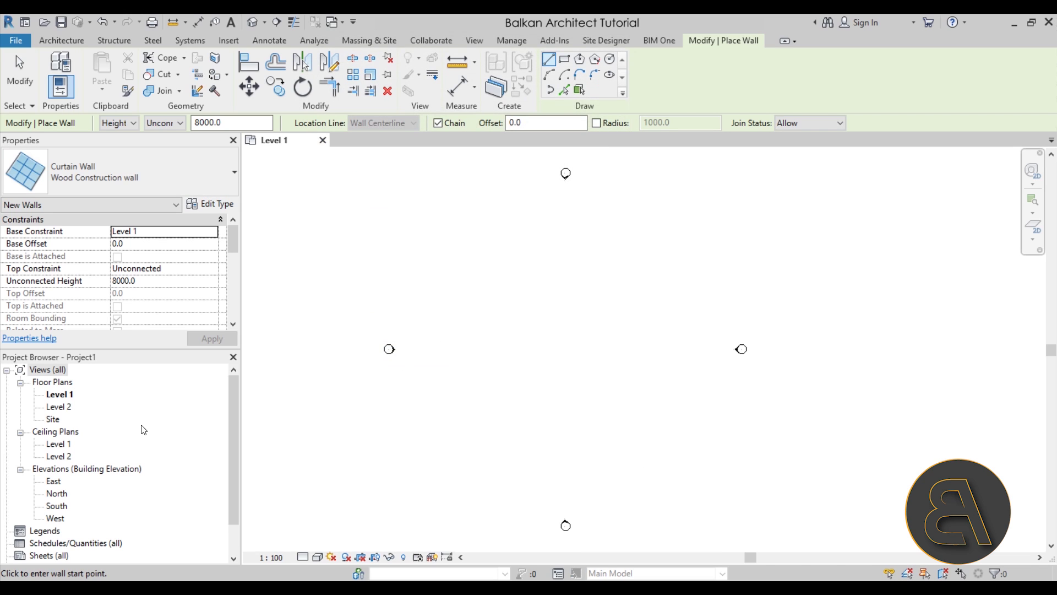
- Expand the project's Curtain Wall Mullions families down to the types of the Rectangular Mullion
scroll(147, 429, "down", 1)
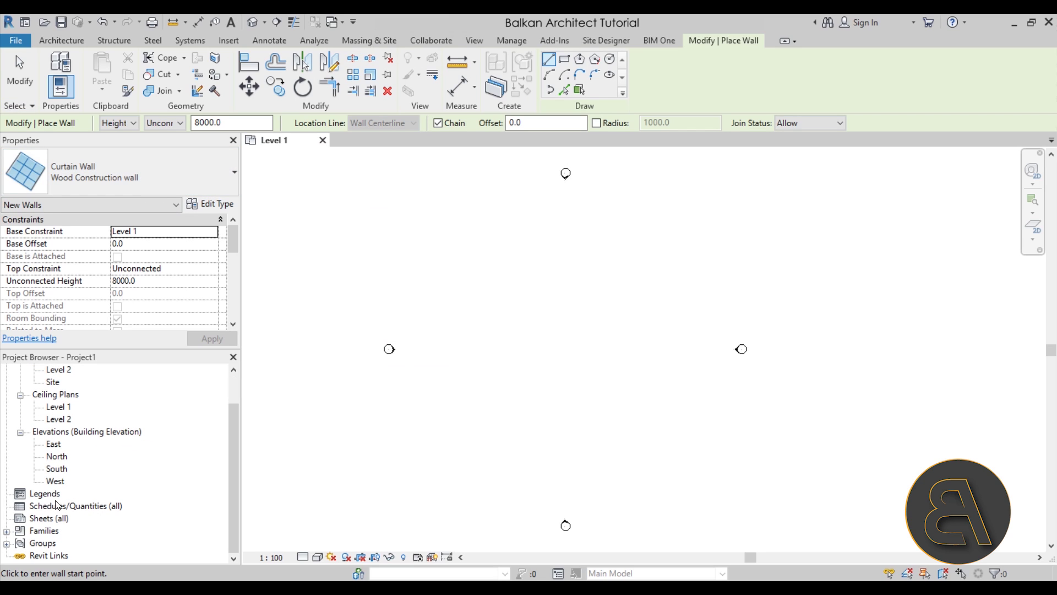
left_click(6, 532)
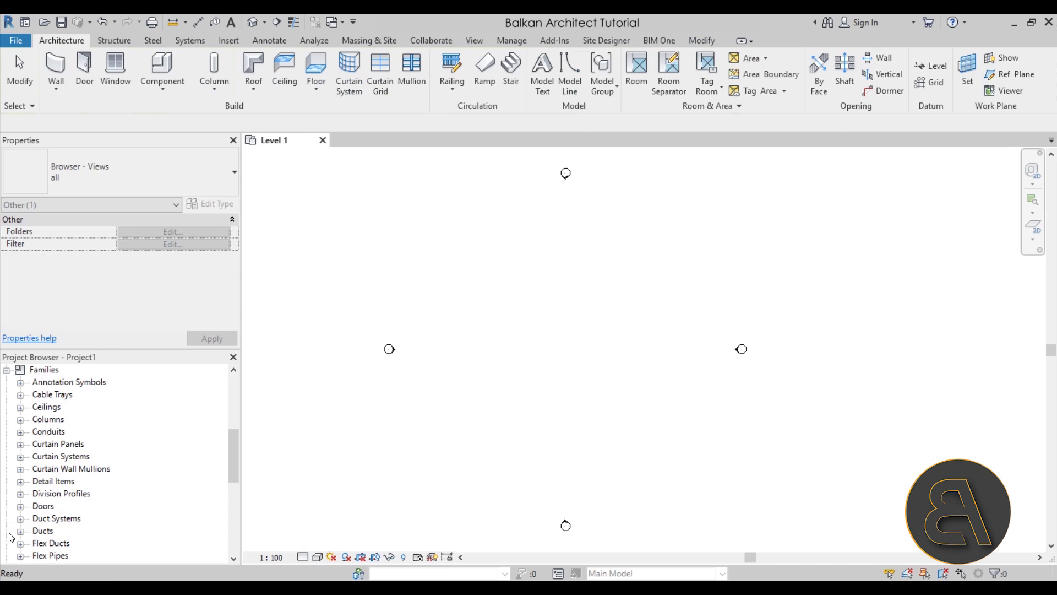
scroll(171, 424, "down", 3)
scroll(170, 425, "down", 1)
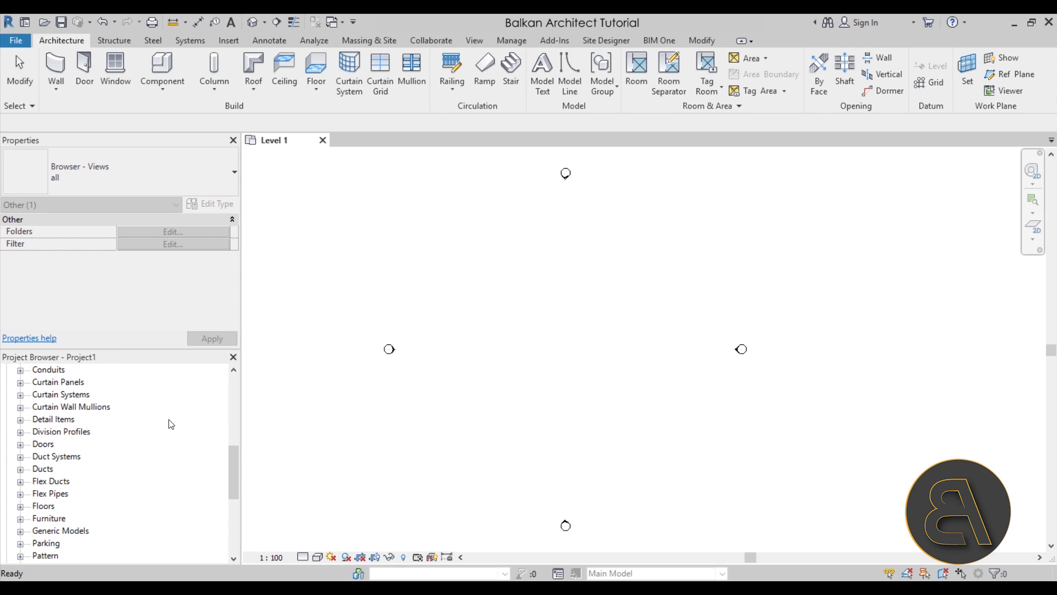
scroll(103, 420, "up", 1)
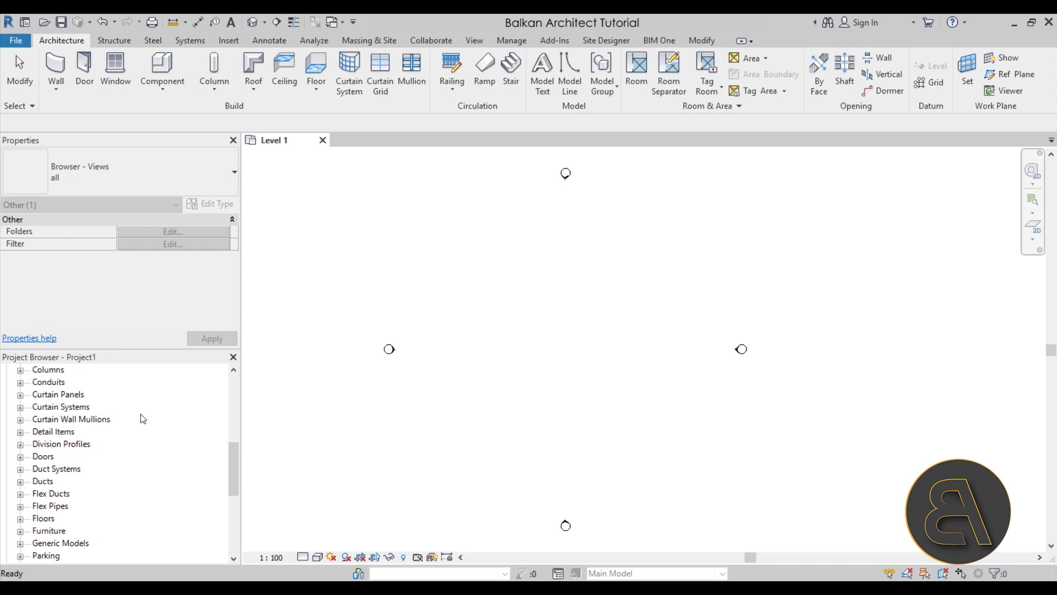
scroll(145, 418, "up", 1)
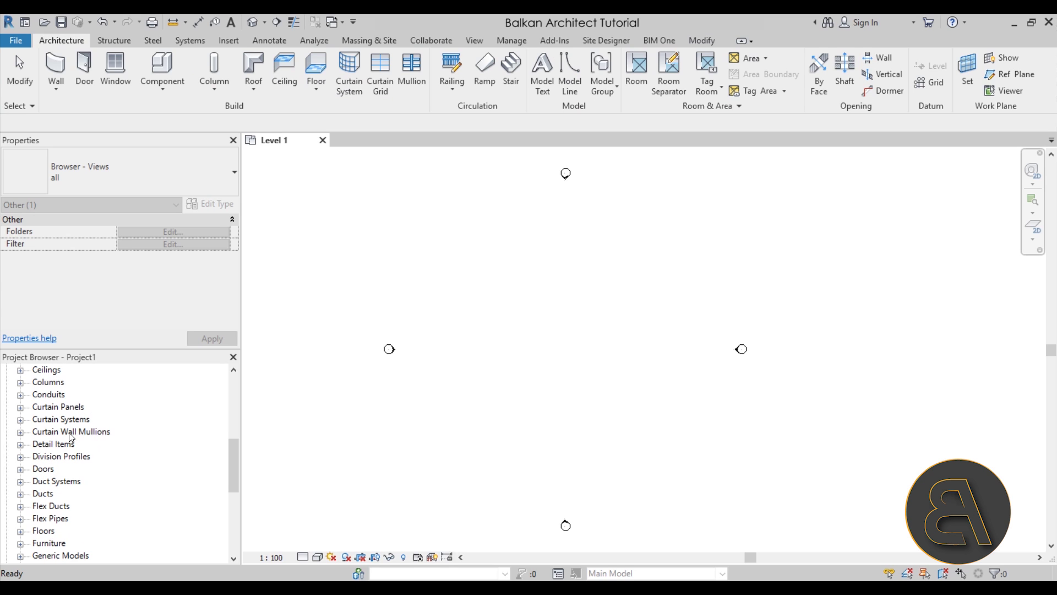
left_click(92, 434)
left_click(20, 432)
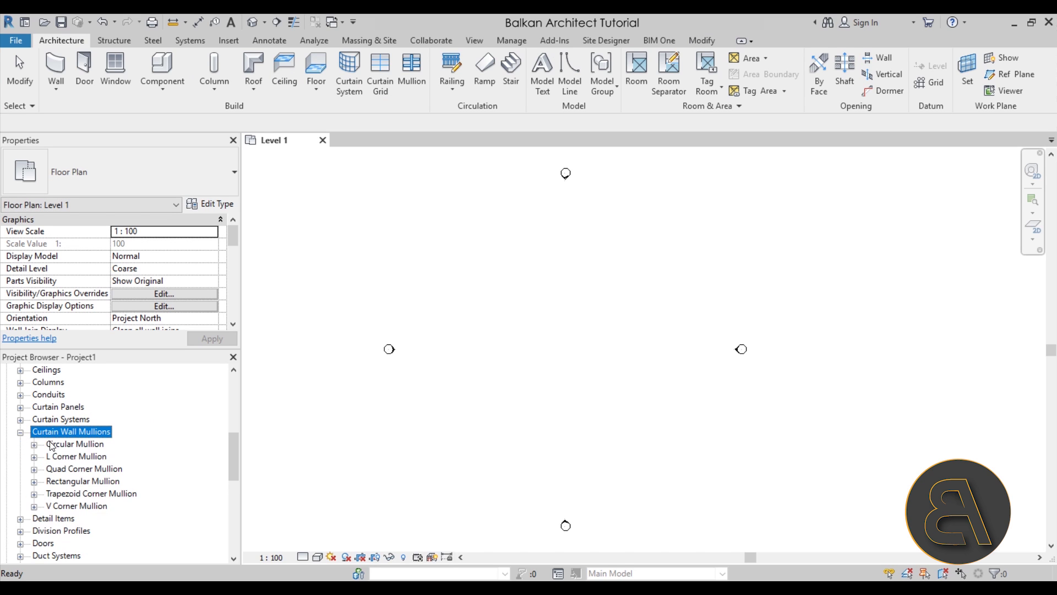
scroll(129, 418, "down", 2)
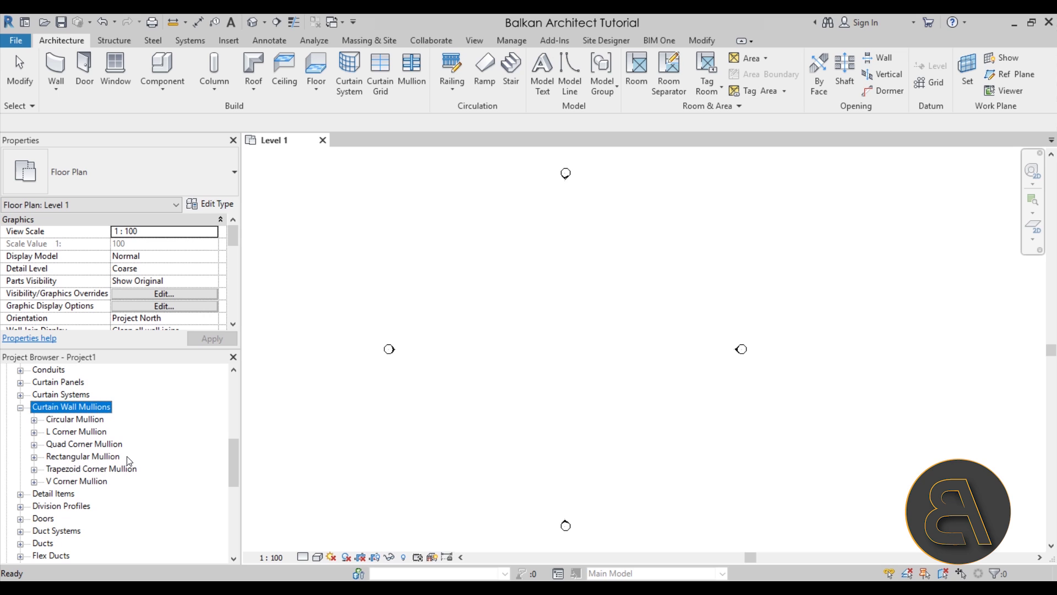
left_click(34, 457)
scroll(138, 444, "down", 2)
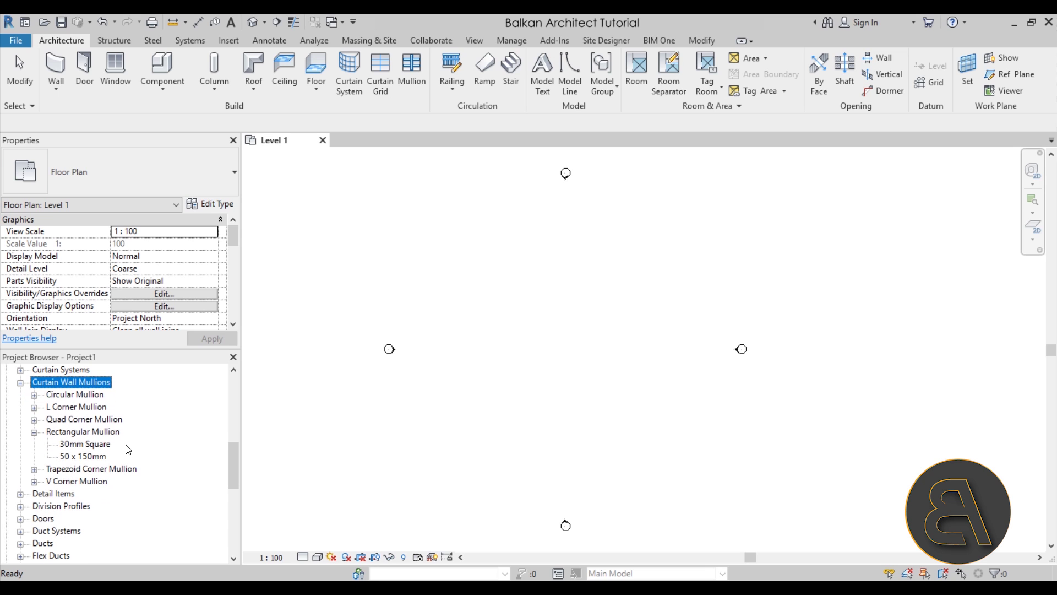
- Duplicate the 50 x 150mm rectangular mullion type and name the copy "50 x 150mm Wood"
left_click(84, 457)
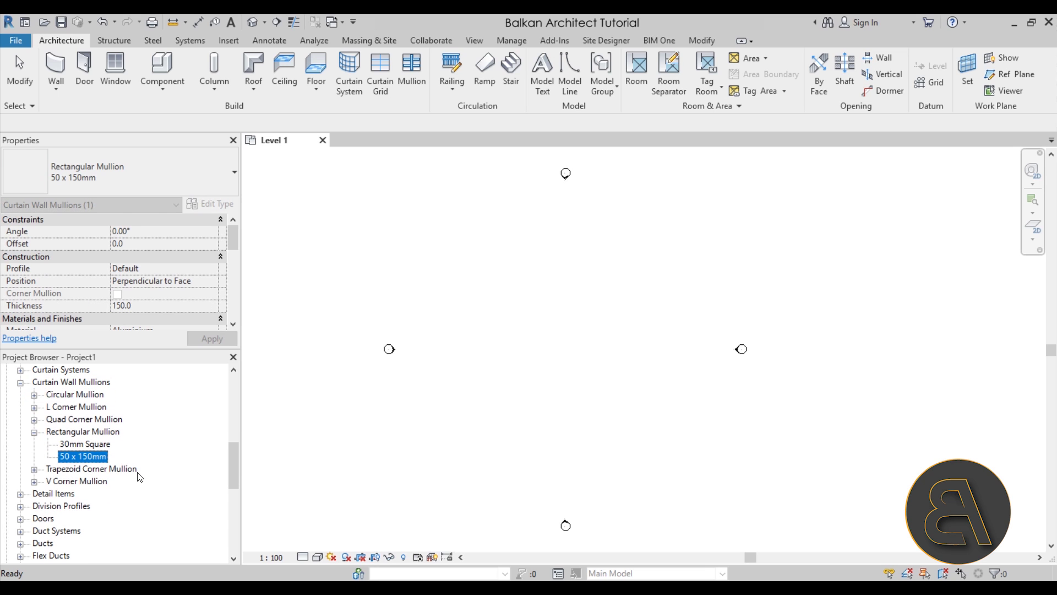
right_click(90, 459)
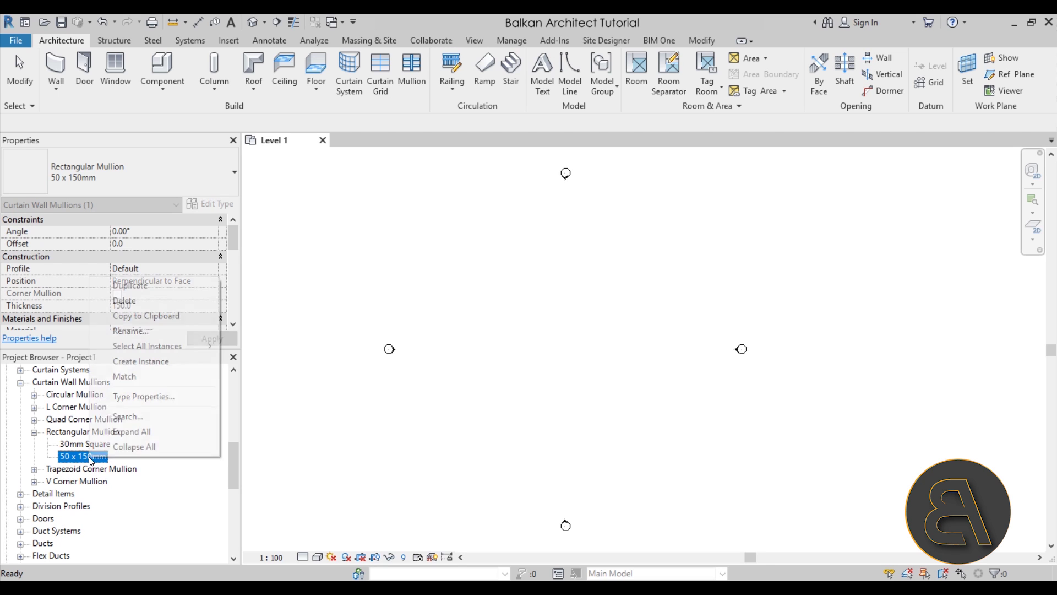
left_click(137, 286)
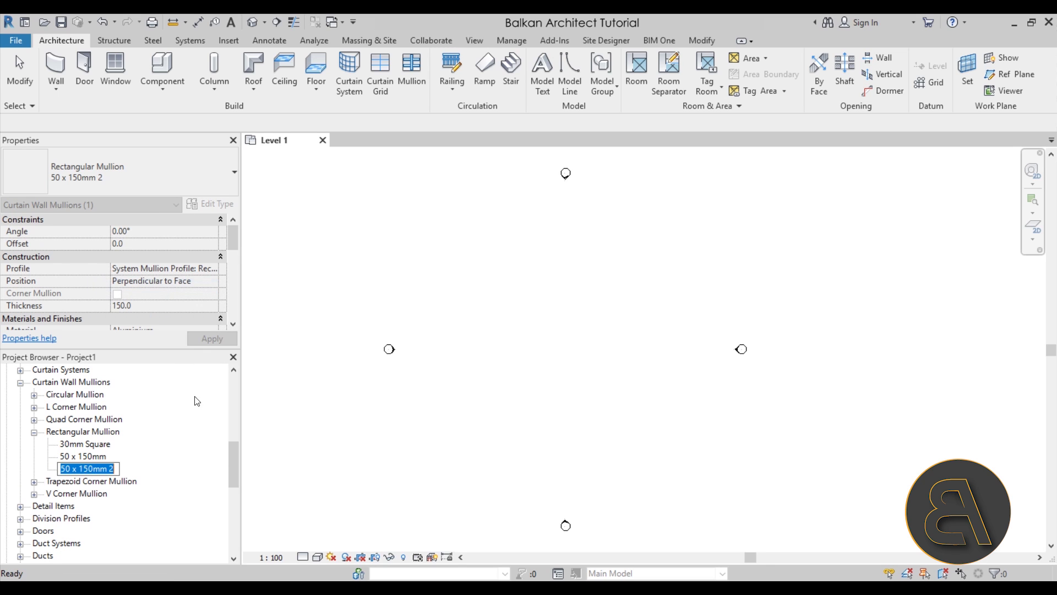
left_click(112, 469)
key("BackSpace")
type("Wood")
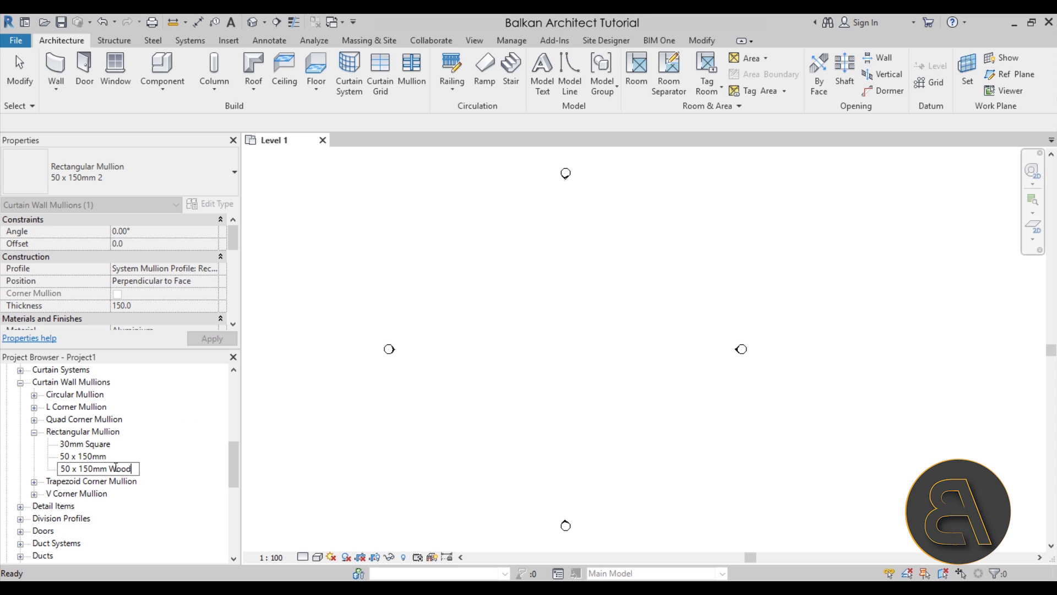
key("Return")
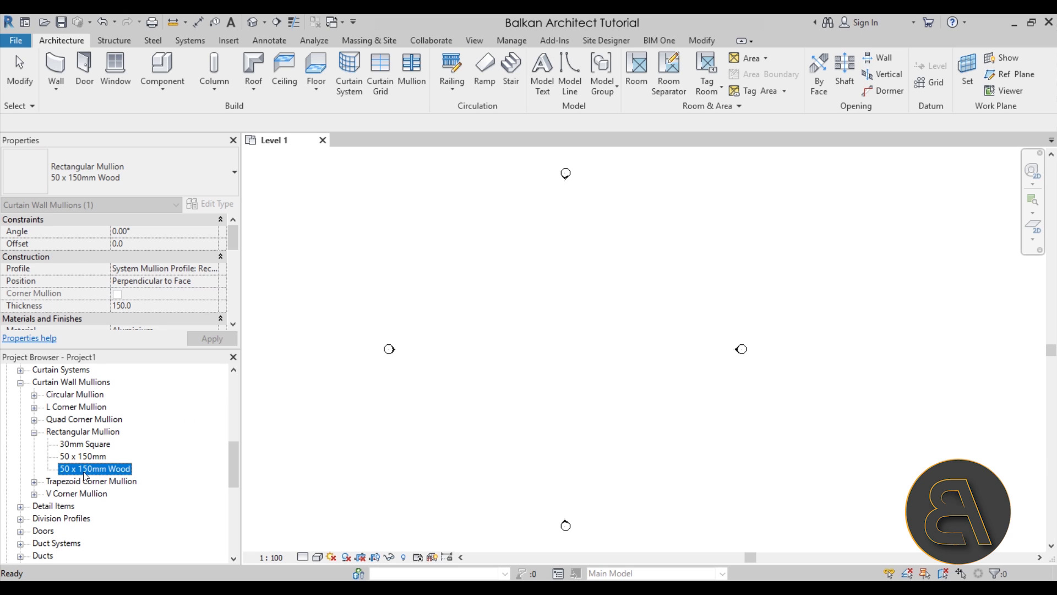
- Set the material of the 50 x 150mm Wood mullion type to Softwood, Lumber and accept the type properties
double_click(91, 469)
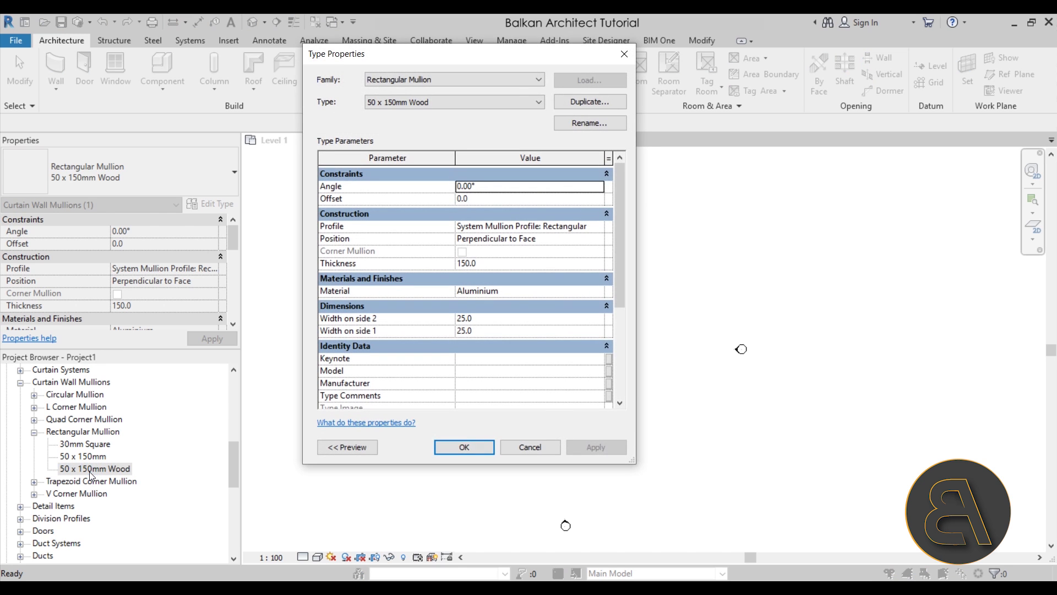
left_click_drag(464, 56, 448, 100)
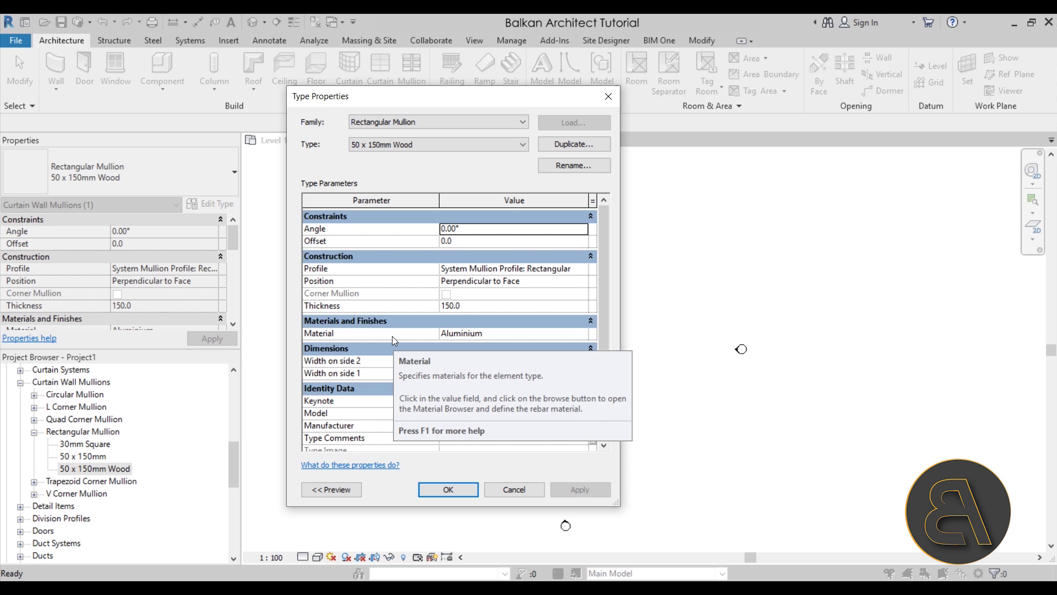
left_click(493, 334)
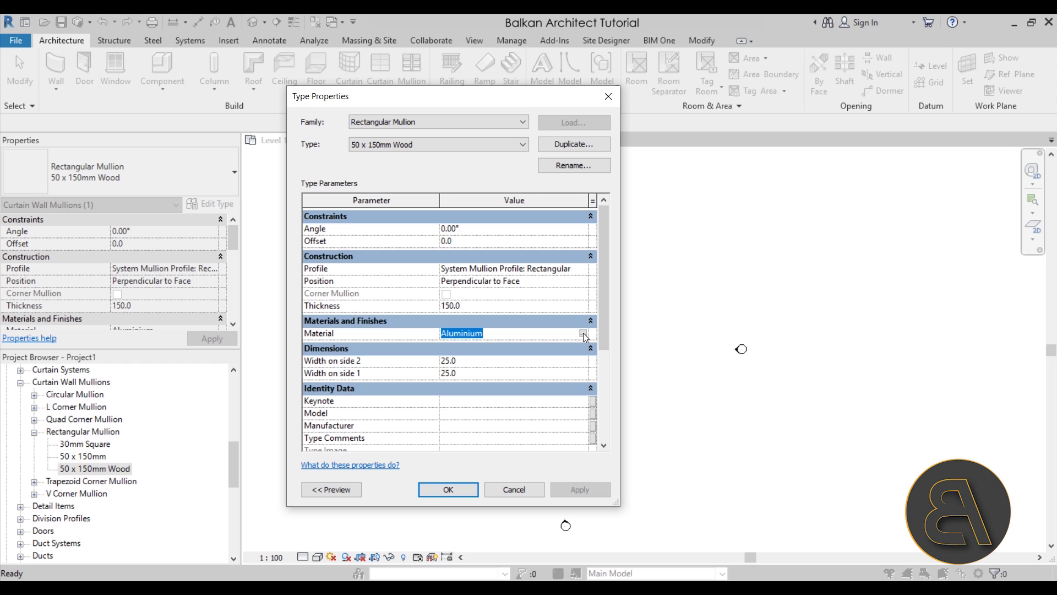
left_click(583, 332)
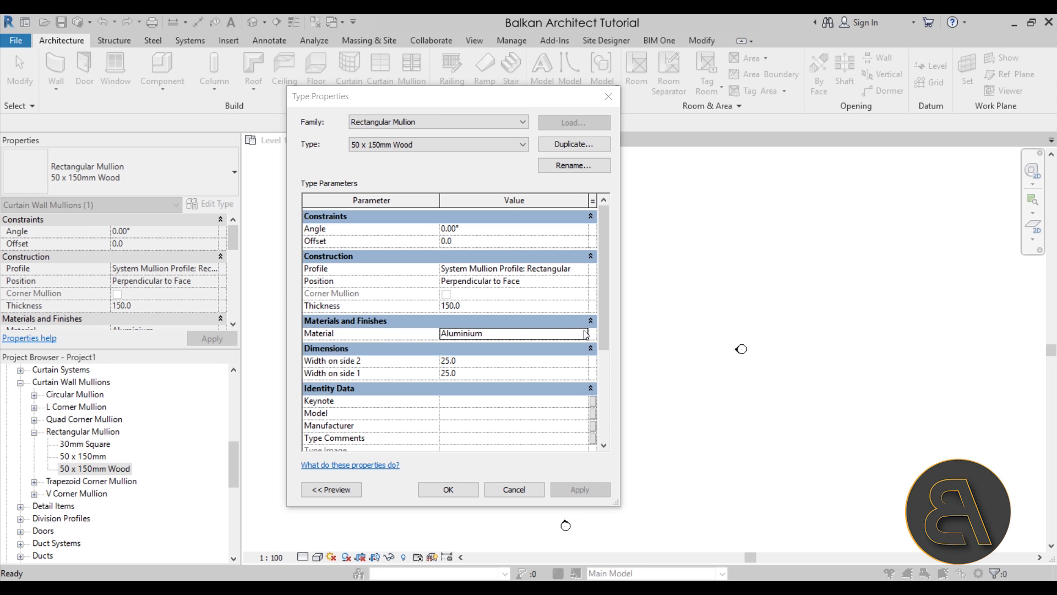
left_click_drag(264, 42, 411, 45)
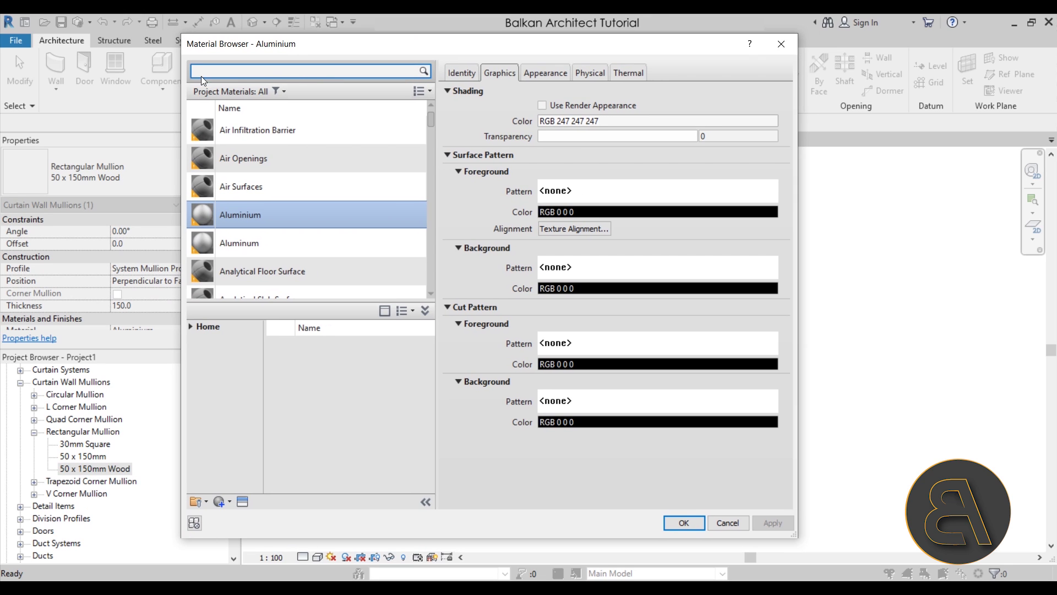
left_click(207, 70)
type("wood")
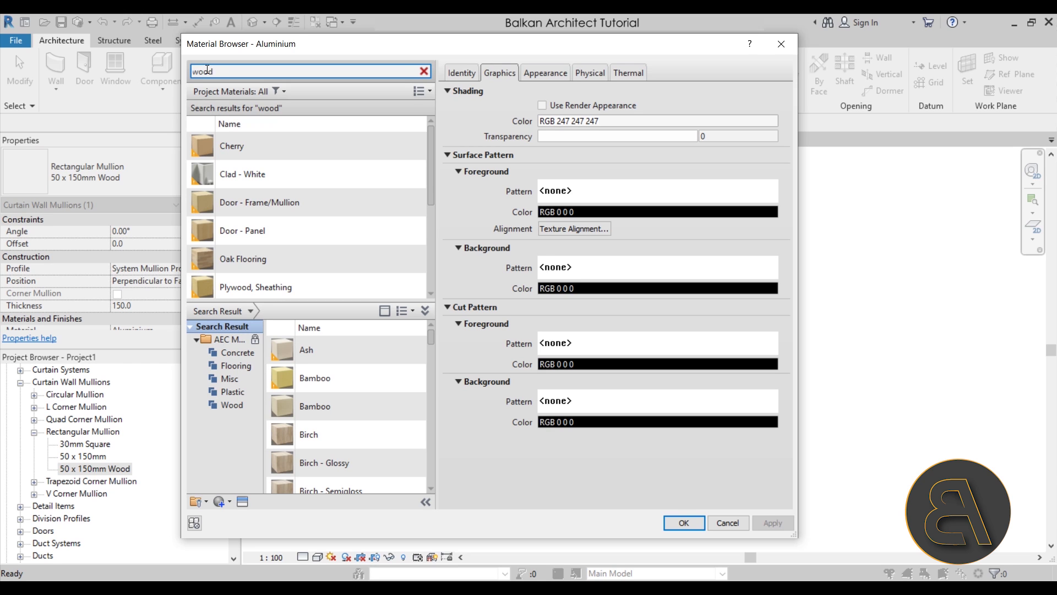
scroll(299, 177, "down", 3)
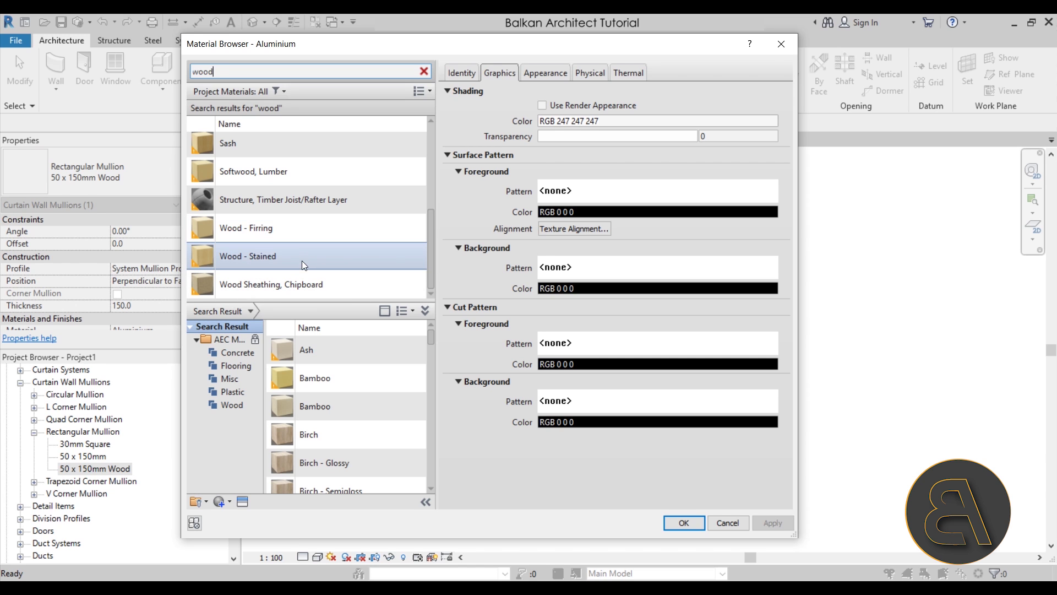
scroll(300, 263, "up", 1)
double_click(286, 253)
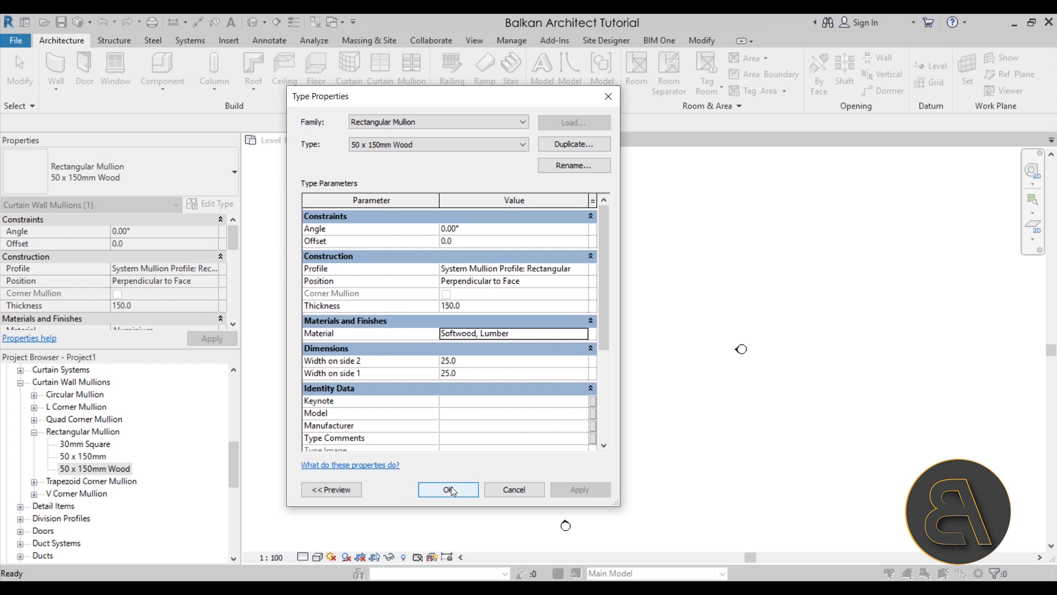
left_click(451, 486)
left_click(488, 296)
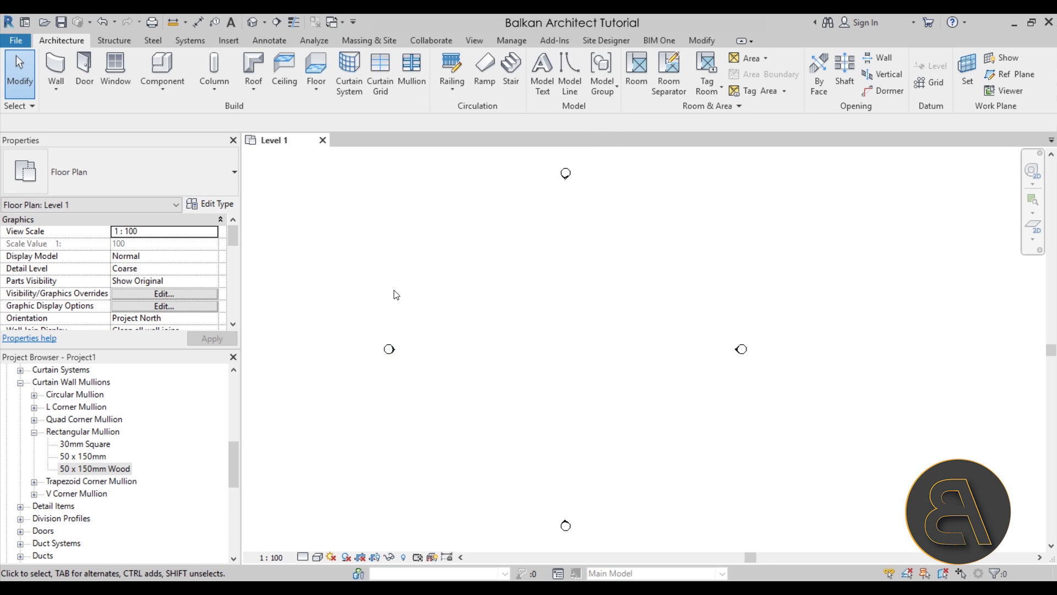
- In the Wood Construction wall type, set the vertical mullions' interior, border 1 and border 2 types to Rectangular Mullion : 50 x 150mm Wood
left_click(56, 69)
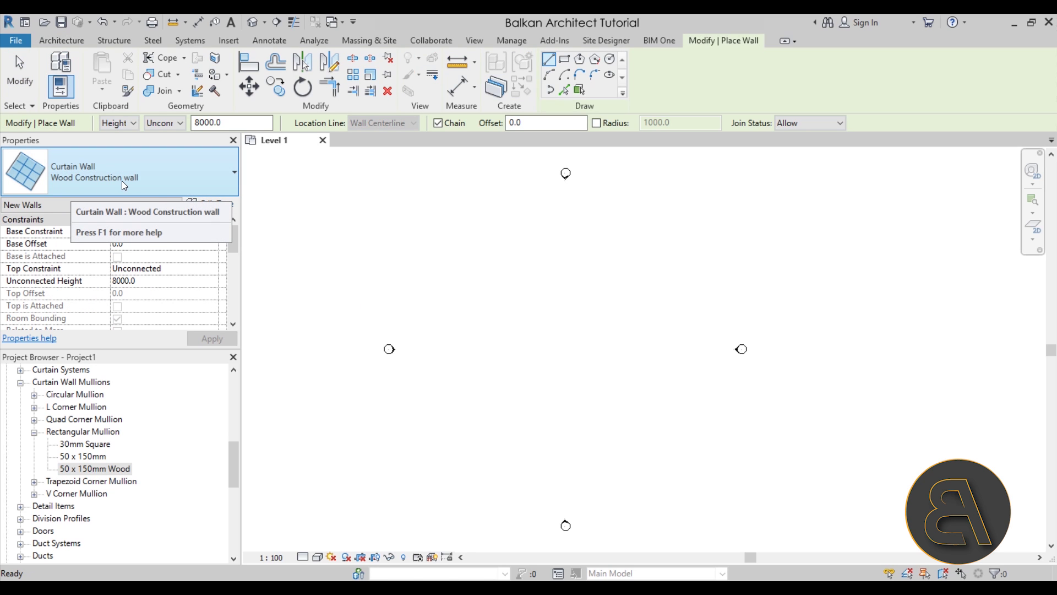
left_click(205, 205)
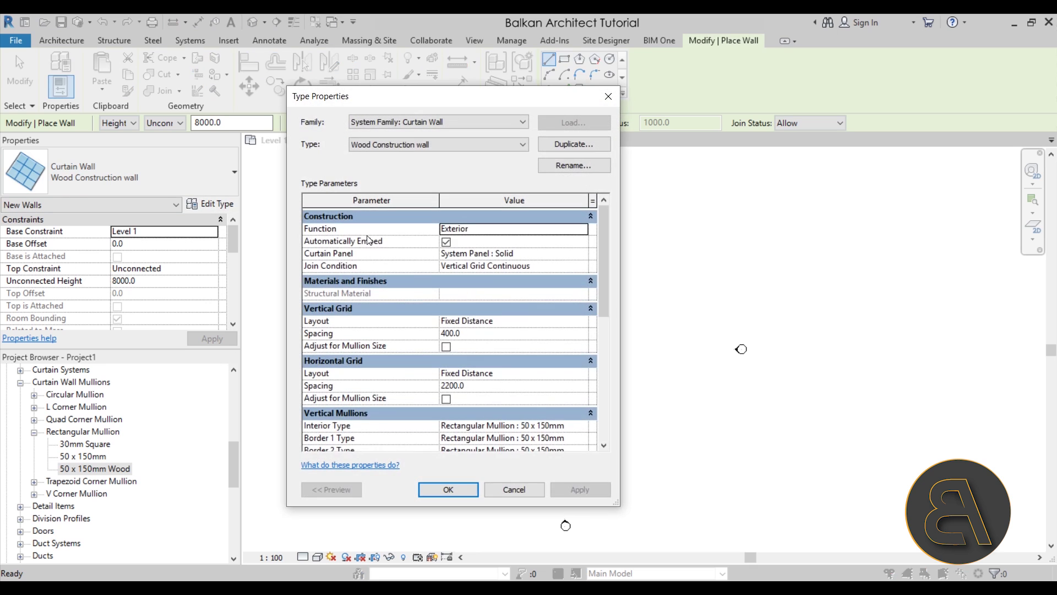
scroll(523, 312, "down", 4)
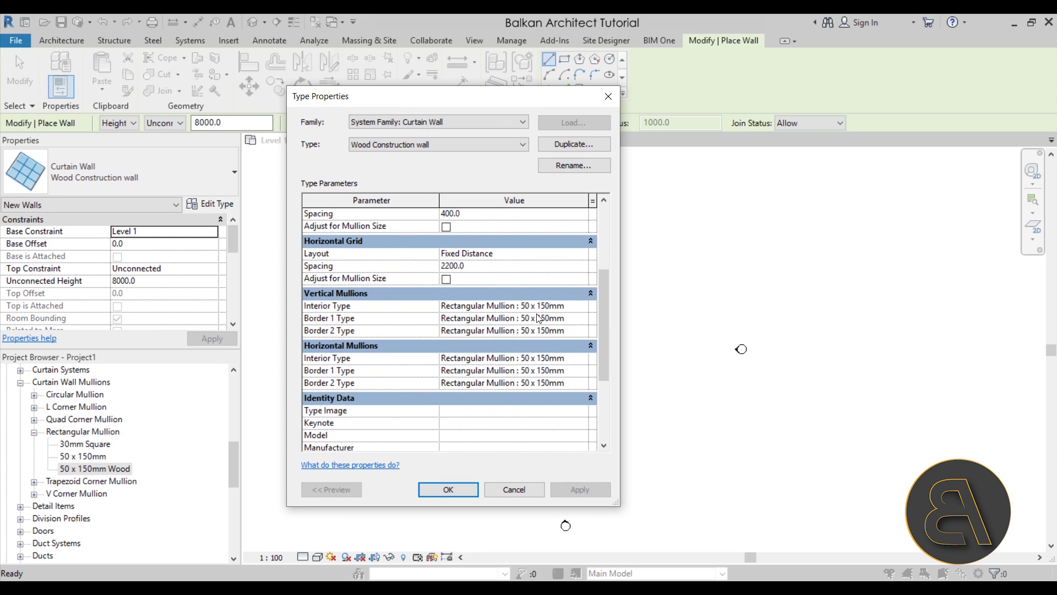
left_click(583, 309)
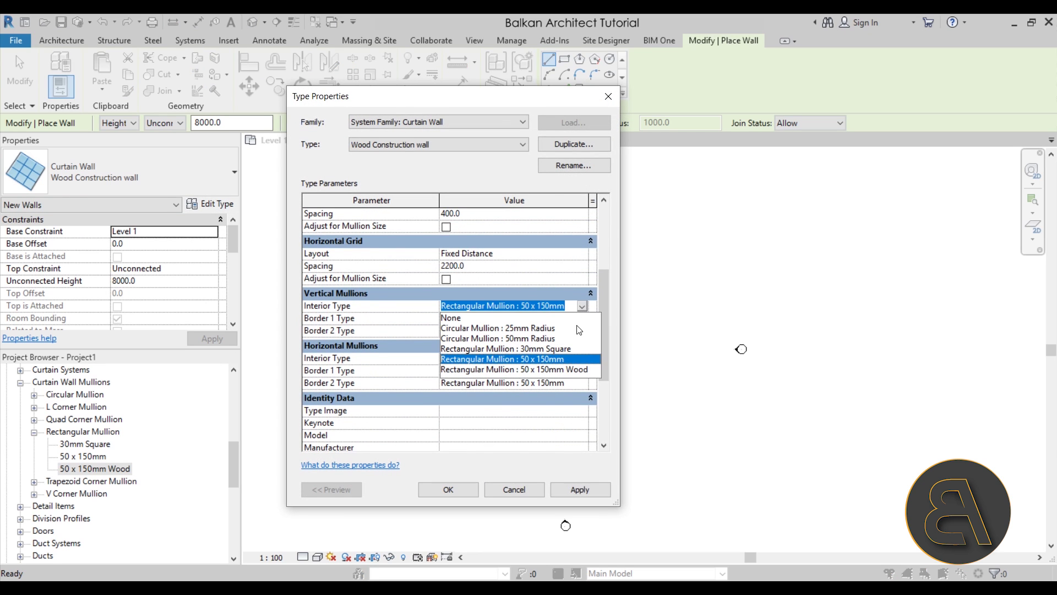
left_click(564, 370)
left_click(581, 320)
left_click(582, 318)
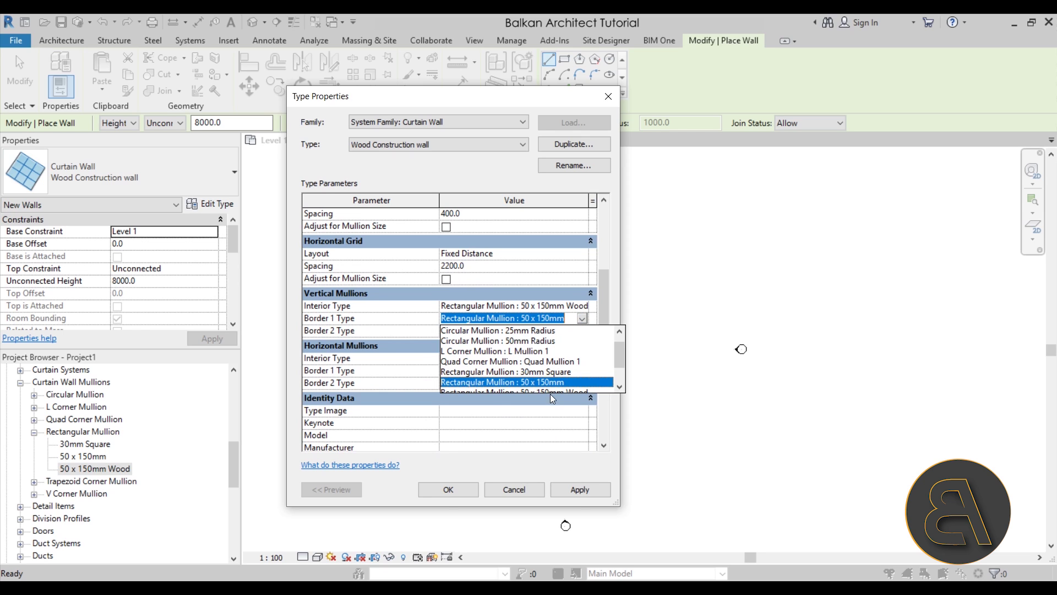
scroll(549, 374, "down", 2)
left_click(550, 371)
left_click(582, 332)
left_click(582, 332)
scroll(543, 378, "down", 2)
left_click(544, 378)
- Set the horizontal mullions' interior and border 1 types to Rectangular Mullion : 50 x 150mm Wood
left_click(582, 358)
left_click(583, 358)
left_click(538, 425)
left_click(584, 371)
left_click(582, 371)
scroll(549, 425, "down", 1)
left_click(549, 424)
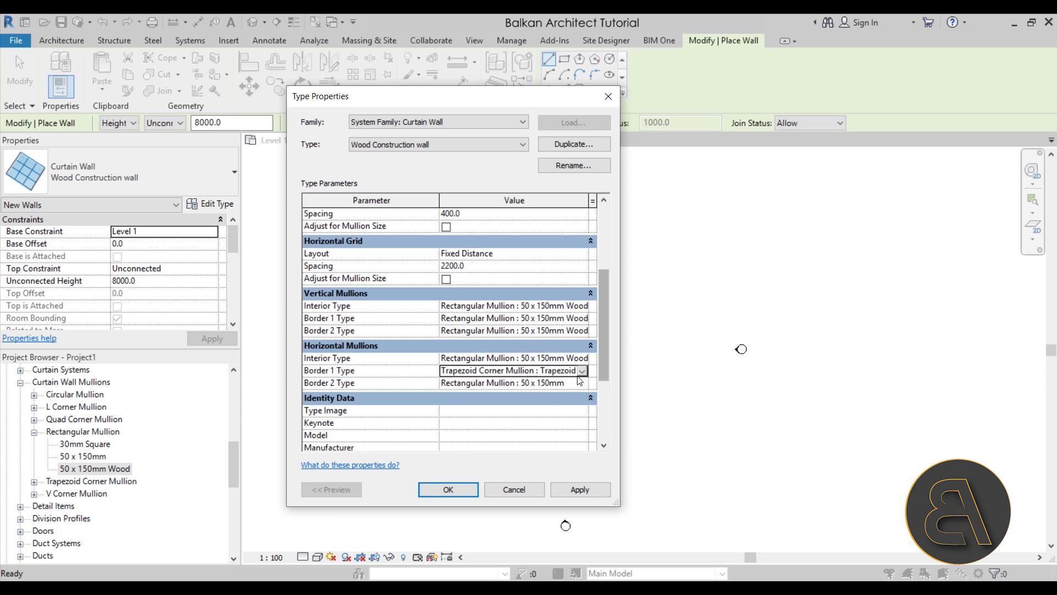
left_click(583, 372)
left_click(548, 424)
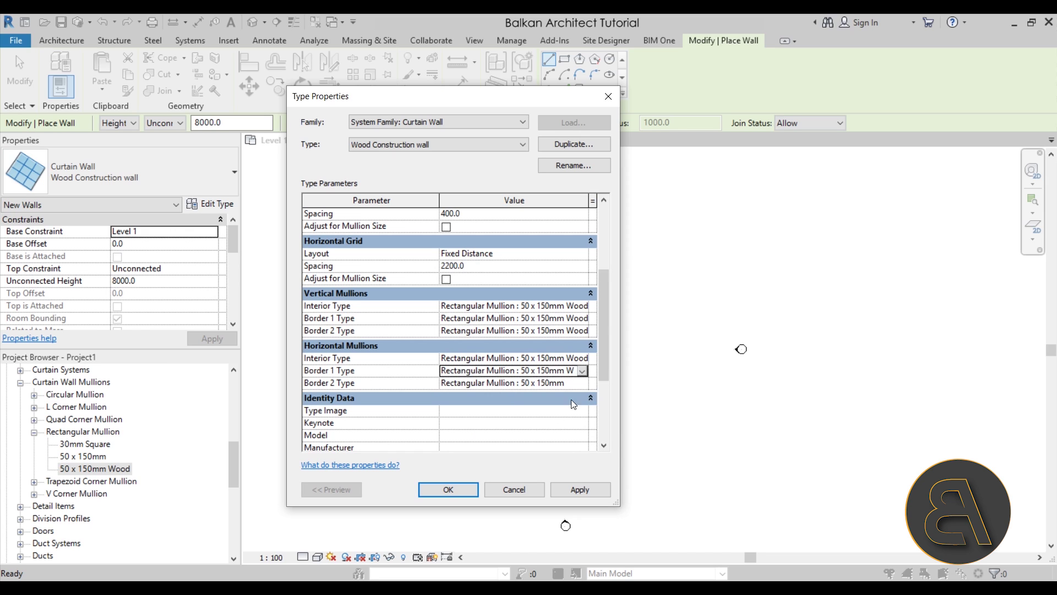
- Set the horizontal mullions' border 2 type to Rectangular Mullion : 50 x 150mm Wood and accept the wall type's properties
left_click(582, 384)
scroll(552, 443, "down", 1)
left_click(553, 432)
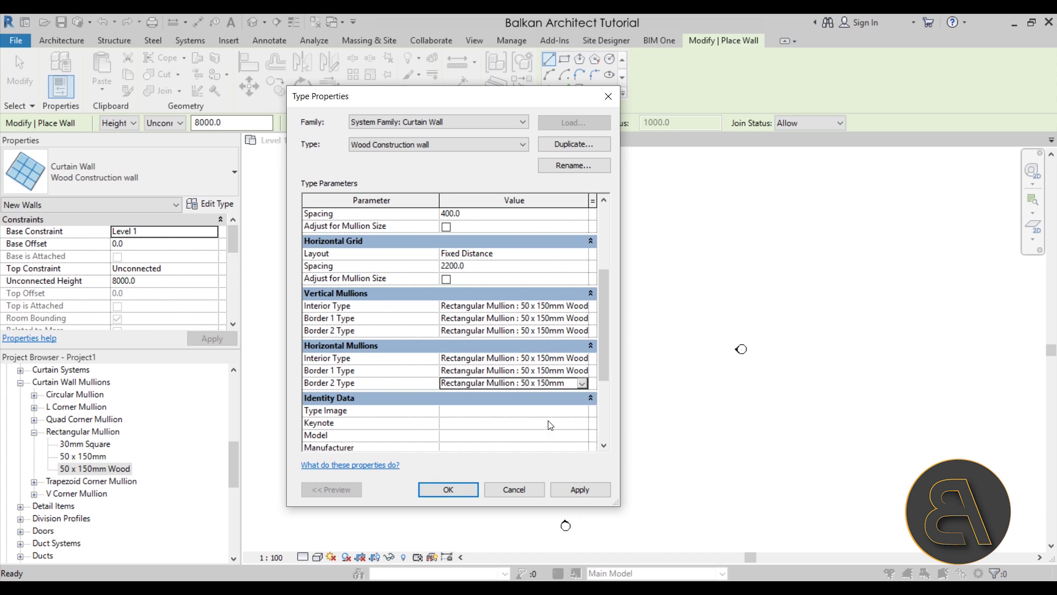
left_click(581, 383)
scroll(551, 430, "down", 2)
left_click(548, 427)
left_click(568, 489)
left_click(427, 489)
- Draw a straight horizontal wall about 12000 long between the elevation markers on the Level 1 plan and finish the command
left_click(481, 350)
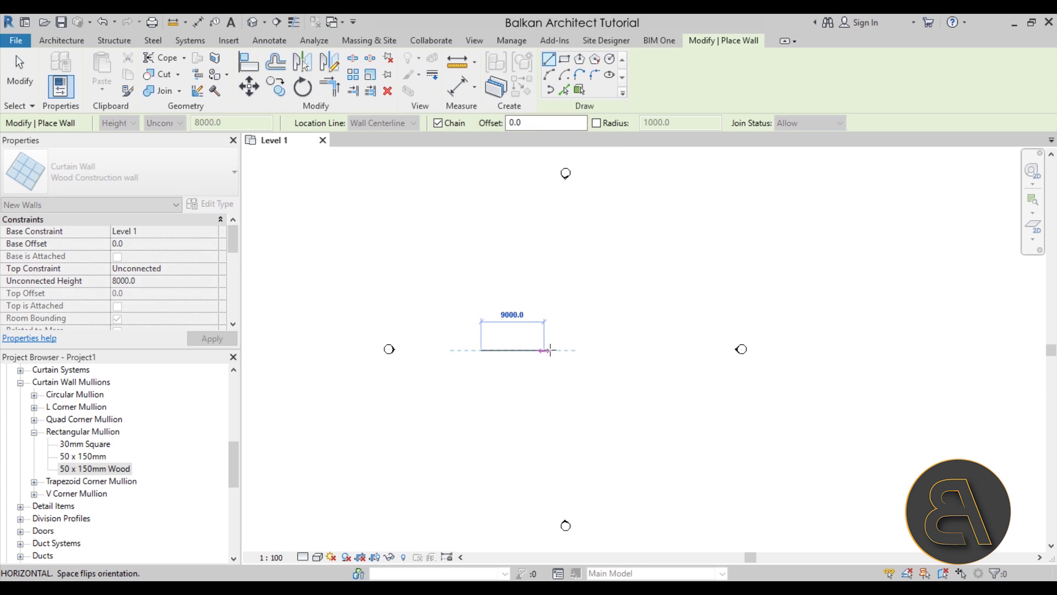
key("Return")
key("Escape")
key("Escape")
scroll(534, 358, "up", 2)
scroll(495, 395, "up", 4)
- In the default 3D view, set the curtain wall's top constraint to Up to level: Level 2
left_click(253, 22)
middle_click_drag(601, 336, 593, 300, "shift")
scroll(592, 300, "up", 3)
scroll(633, 275, "down", 1)
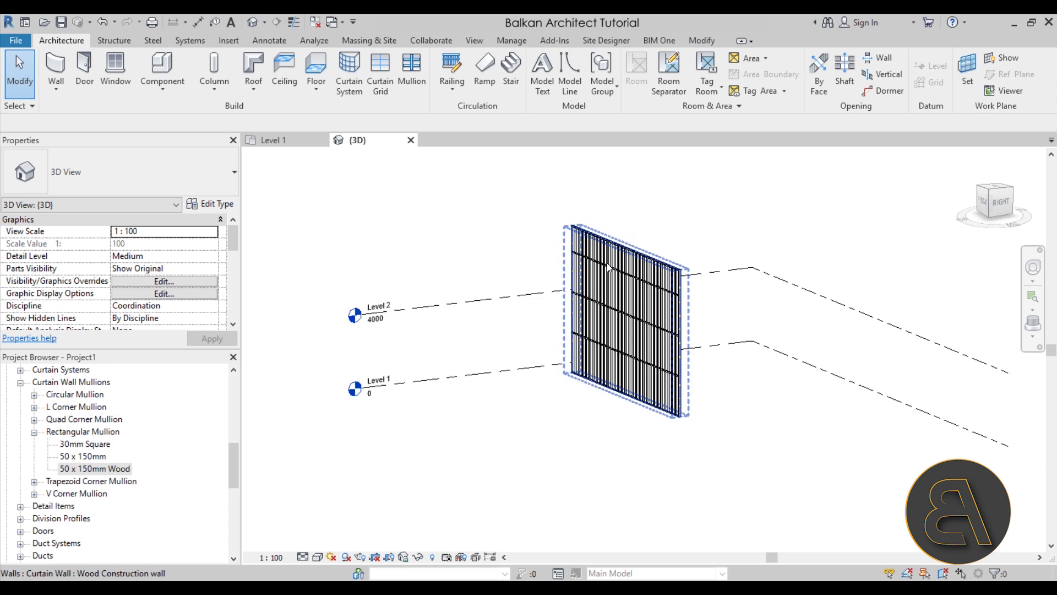
scroll(680, 242, "up", 1)
left_click(685, 225)
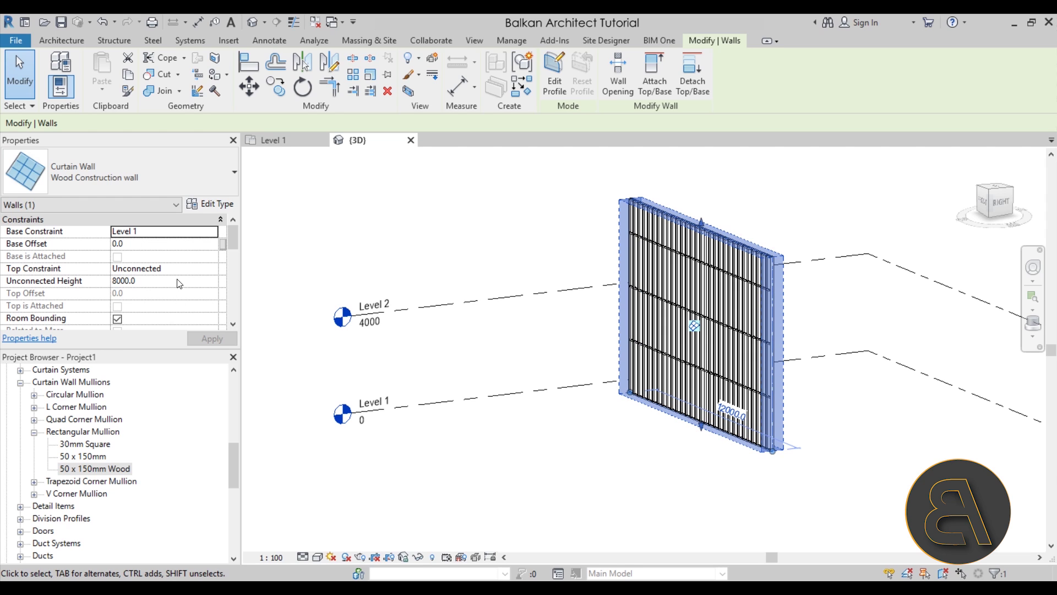
left_click(214, 270)
left_click(157, 302)
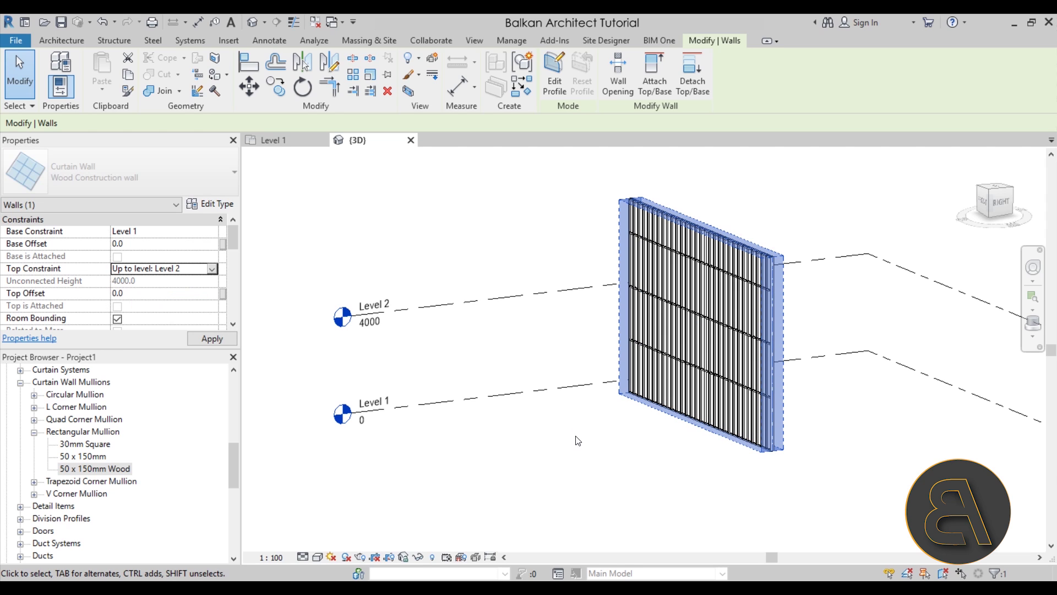
left_click(593, 462)
- Examine the wall's vertical and horizontal mullions up close from several angles in the 3D view
middle_click_drag(593, 461, 715, 446, "shift")
scroll(563, 467, "up", 5)
scroll(432, 300, "up", 3)
scroll(396, 278, "down", 2)
middle_click_drag(397, 279, 632, 287, "shift")
scroll(314, 305, "up", 5)
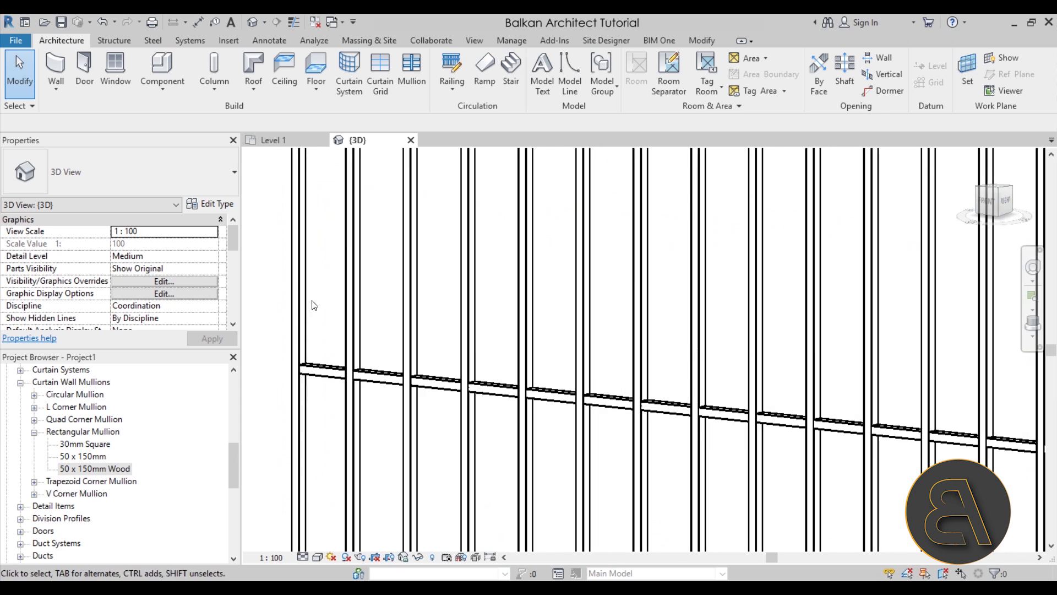
scroll(305, 364, "up", 2)
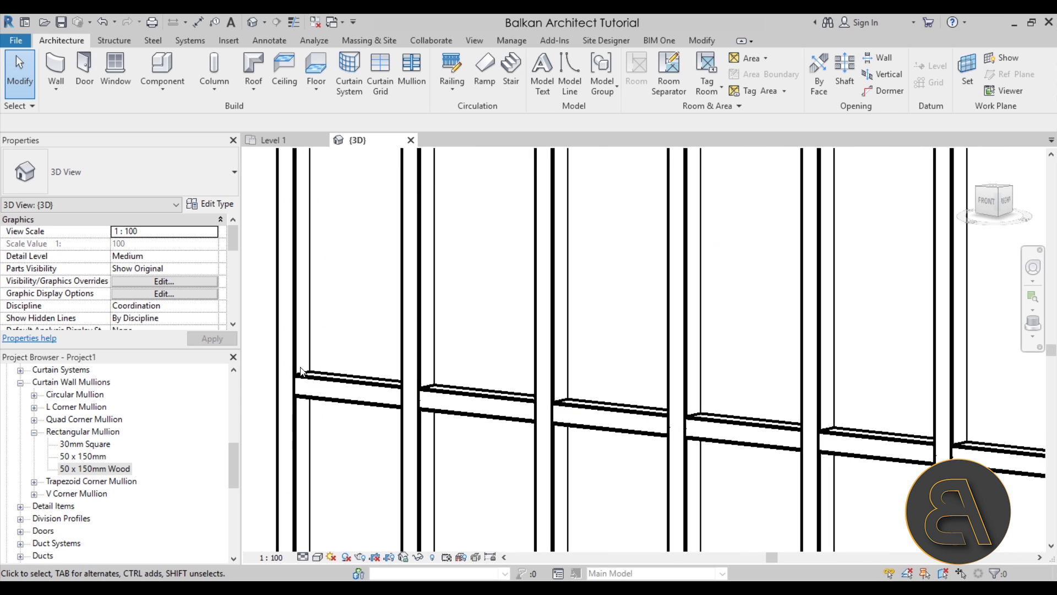
- On the Level 1 plan, examine how the solid panel sits between the mullions at the wall's left end
left_click(273, 140)
scroll(329, 328, "up", 8)
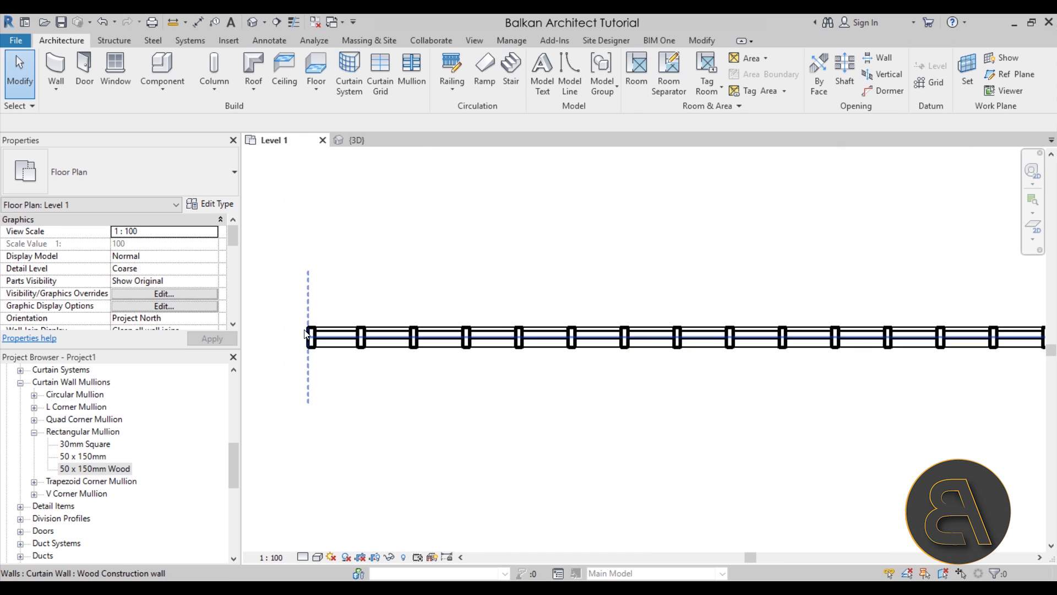
left_click(388, 351)
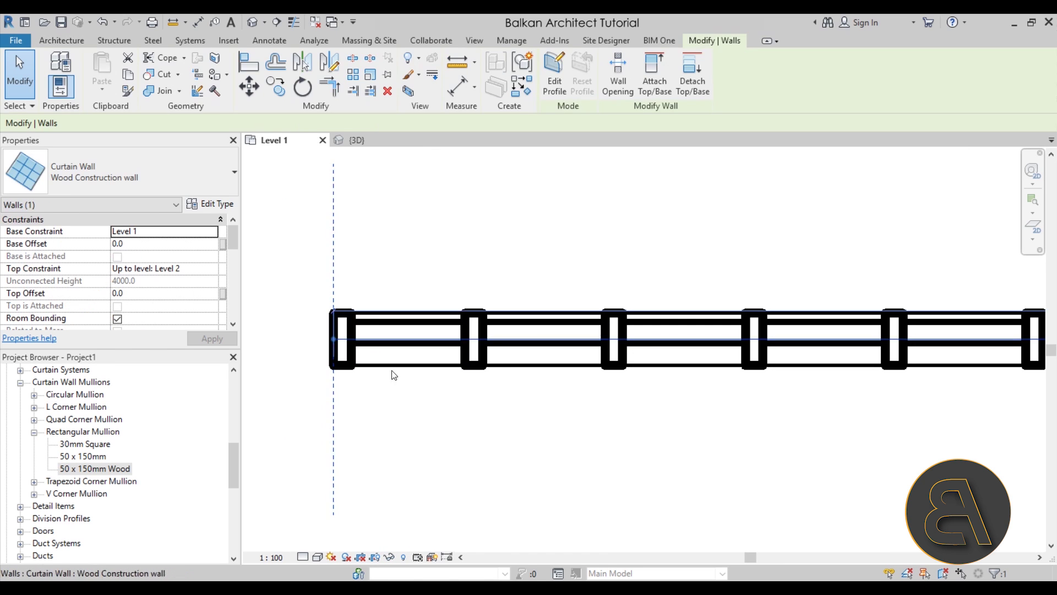
scroll(381, 319, "up", 1)
left_click(389, 229)
left_click(379, 327)
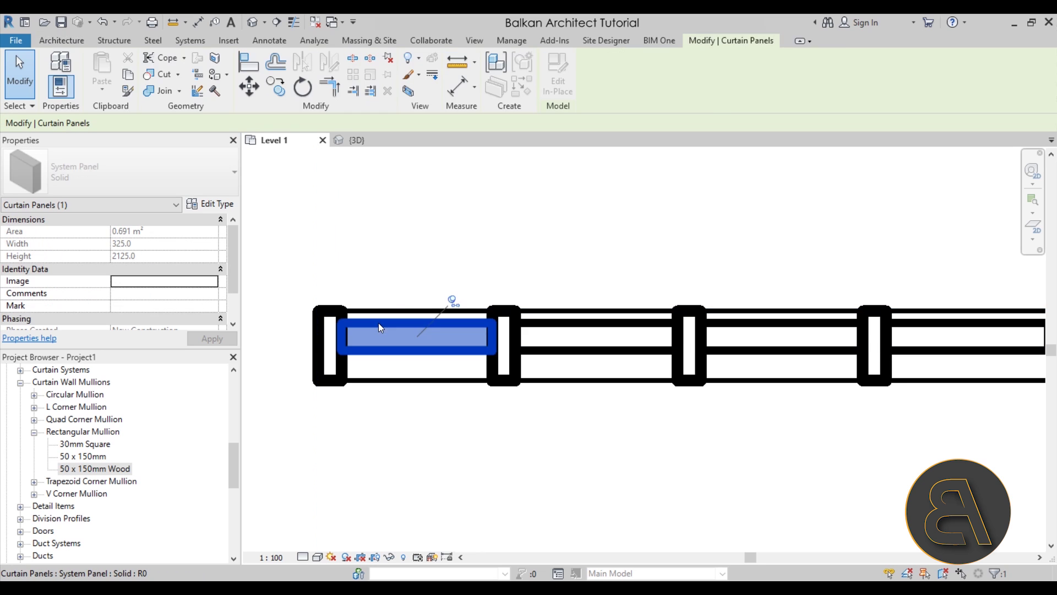
key("Escape")
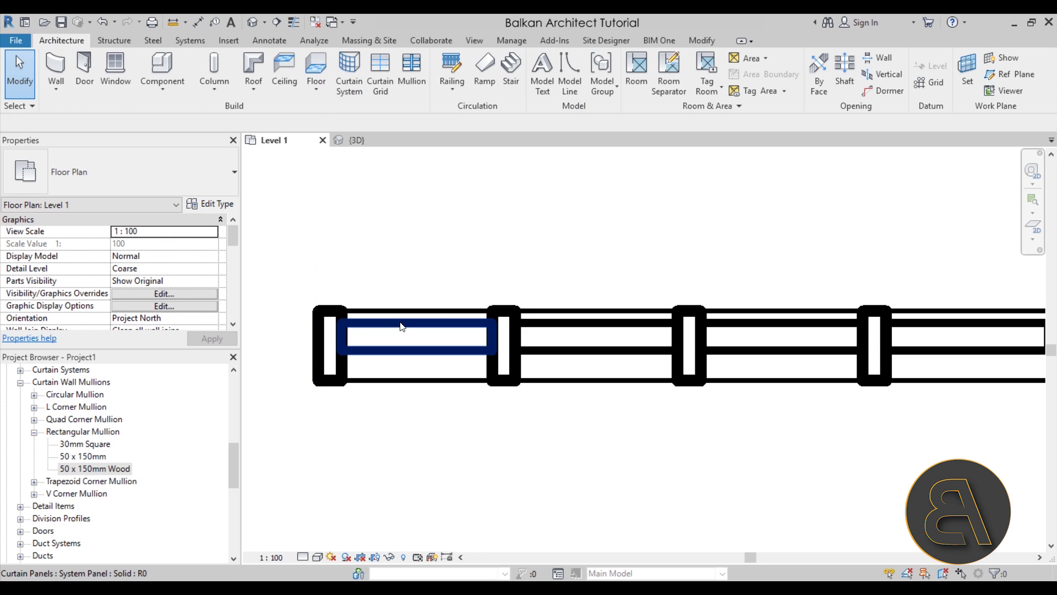
left_click(399, 321)
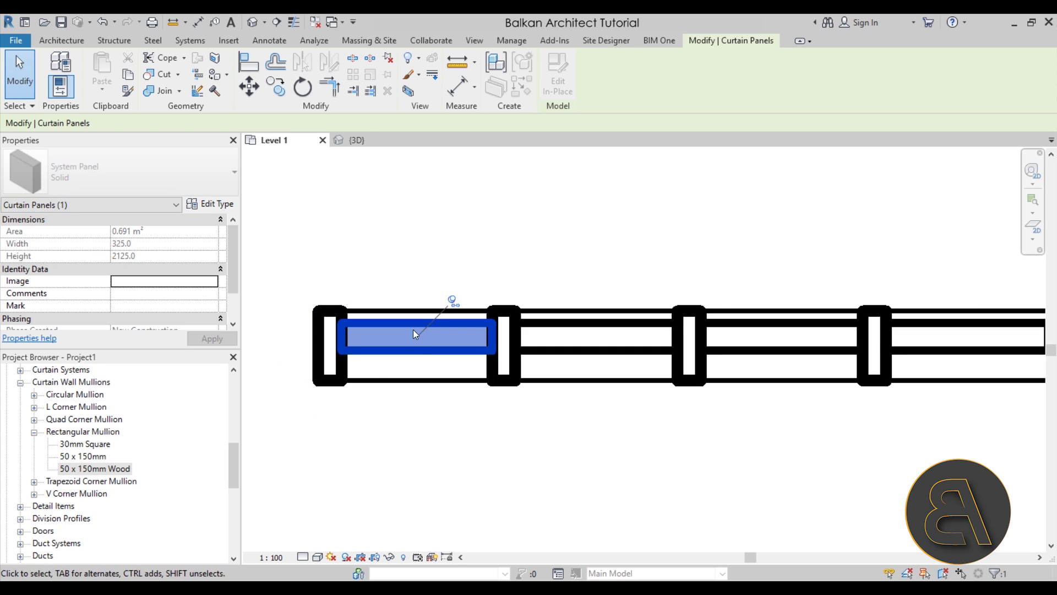
left_click(389, 271)
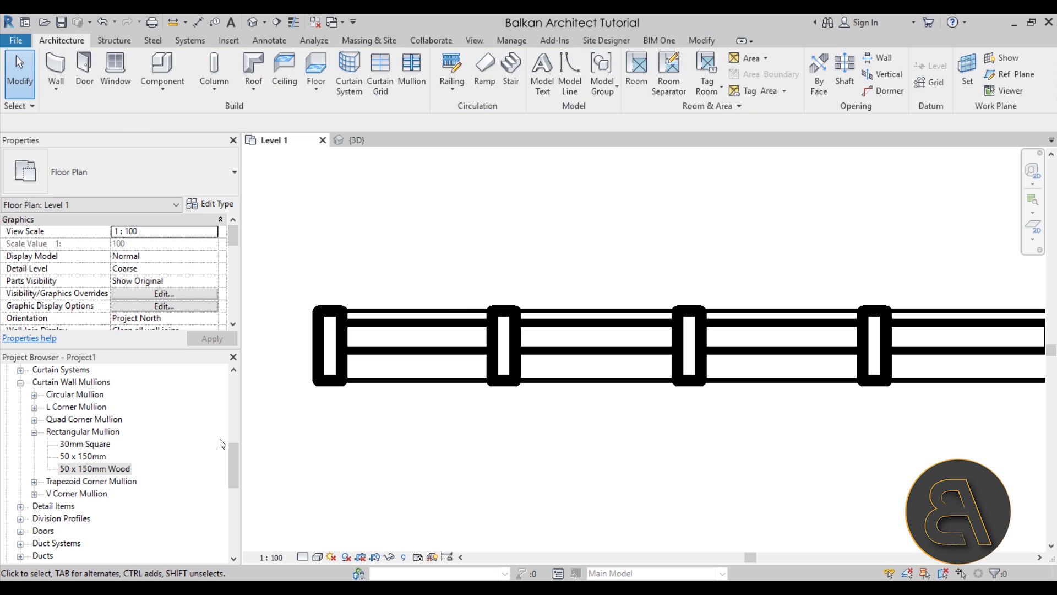
- Find the Solid type of the System Panel family among the project's Curtain Panels and open its type properties
scroll(128, 459, "up", 1)
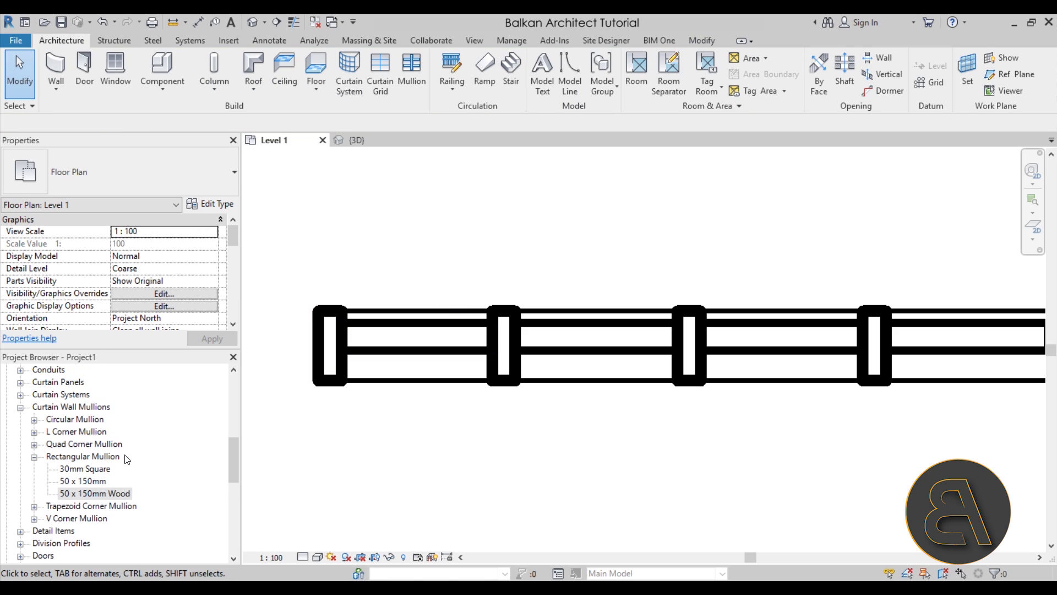
left_click(20, 409)
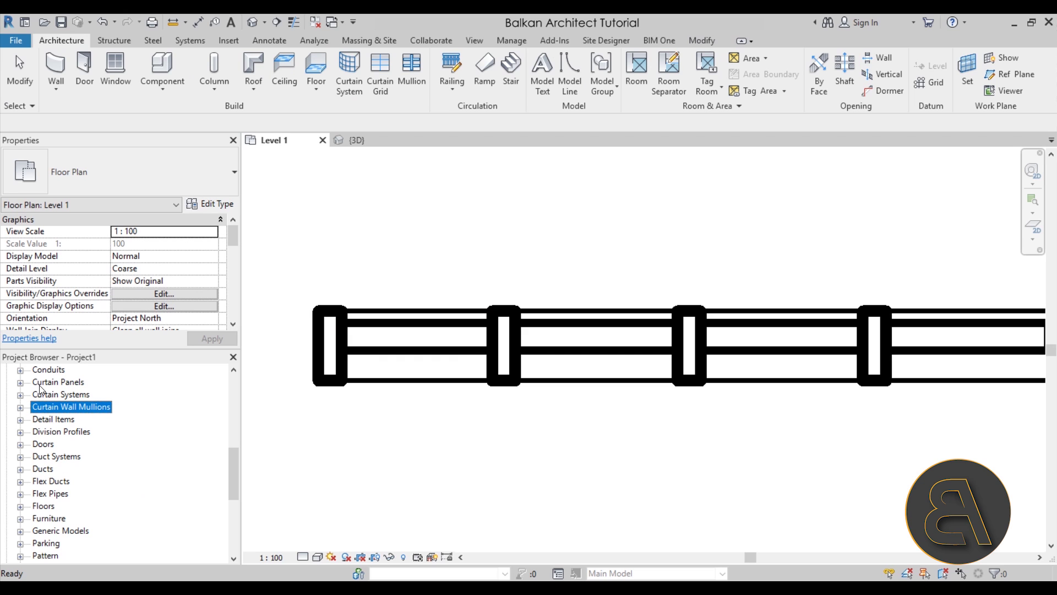
left_click(20, 382)
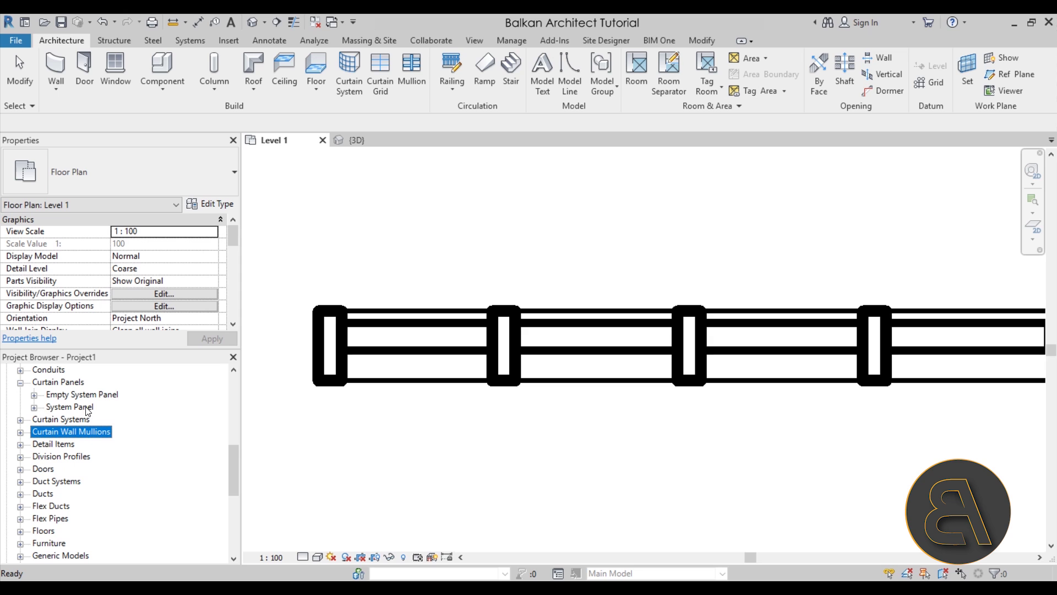
left_click(34, 408)
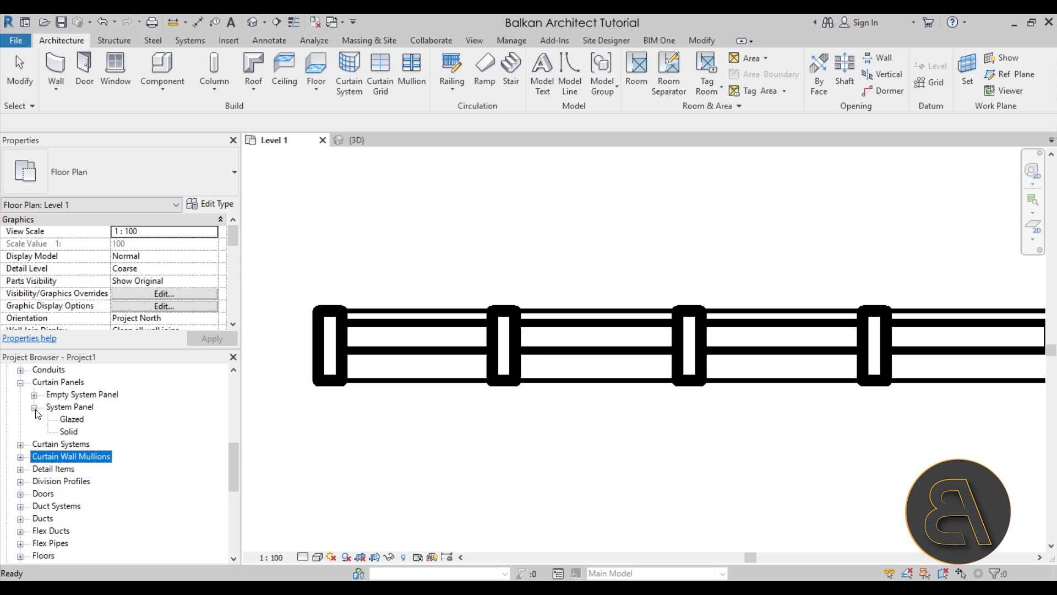
left_click(73, 433)
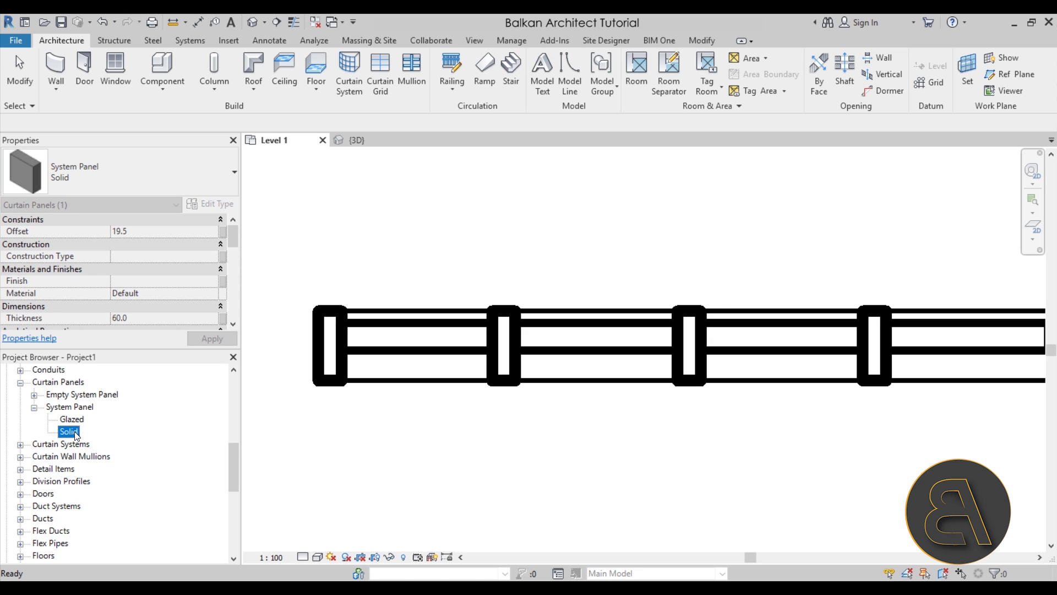
double_click(75, 434)
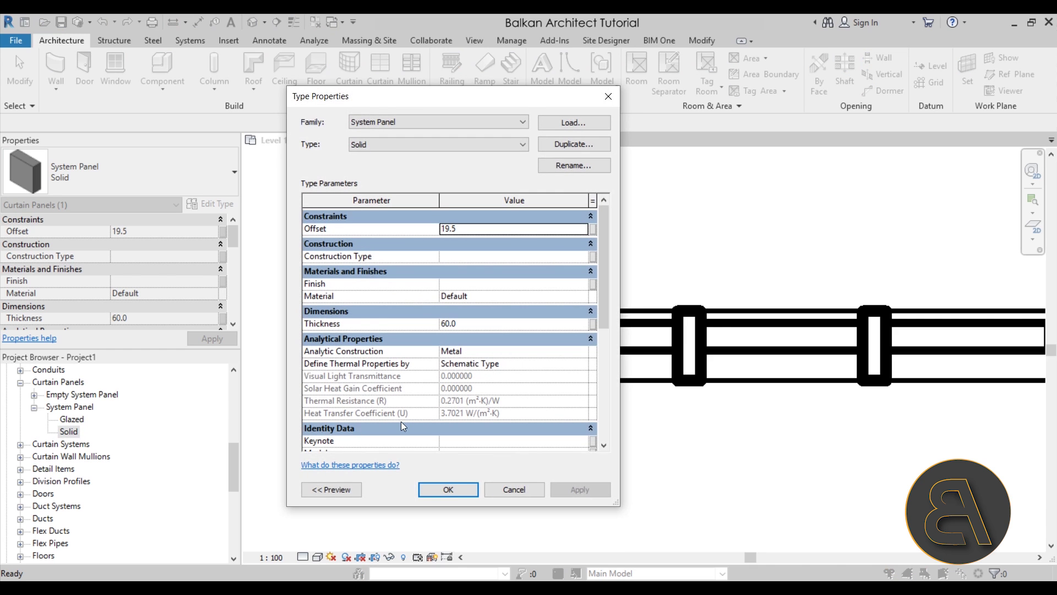
- Set the Solid panel type's thickness to 150 mm and its offset to 0
left_click_drag(501, 97, 270, 100)
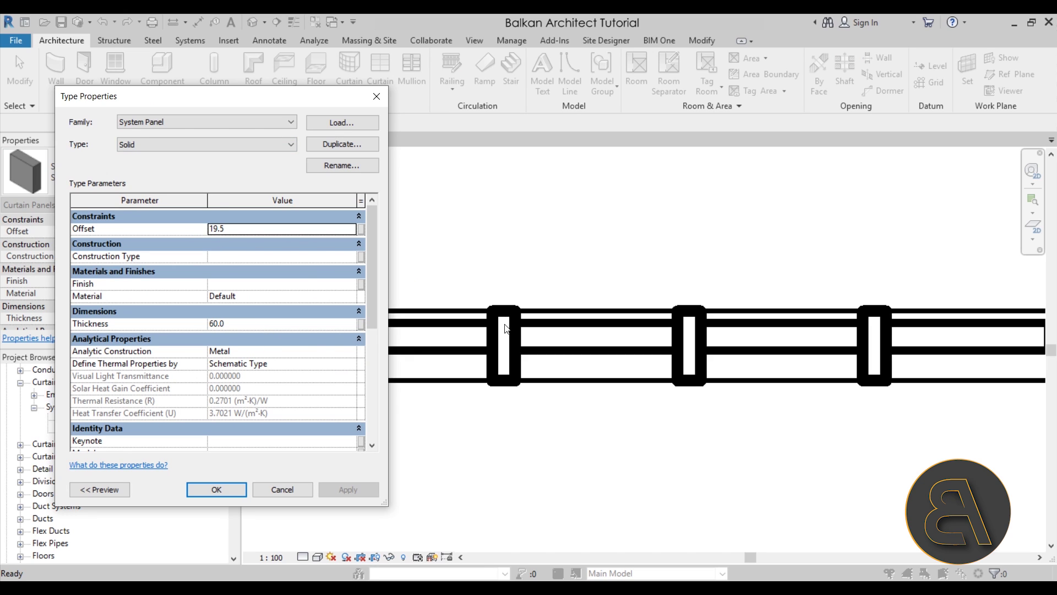
left_click(286, 327)
type("150")
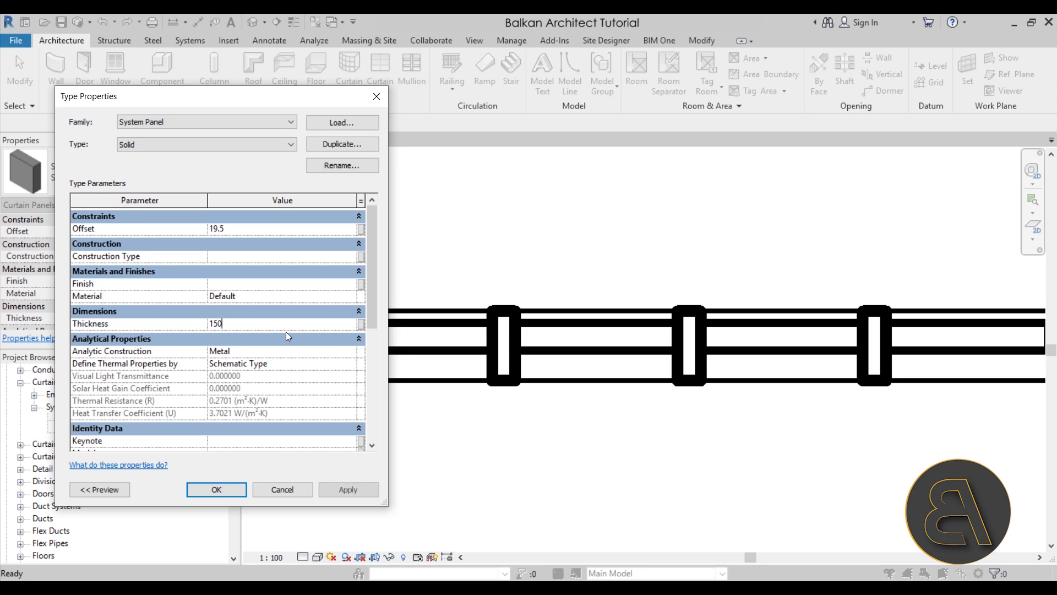
left_click(344, 487)
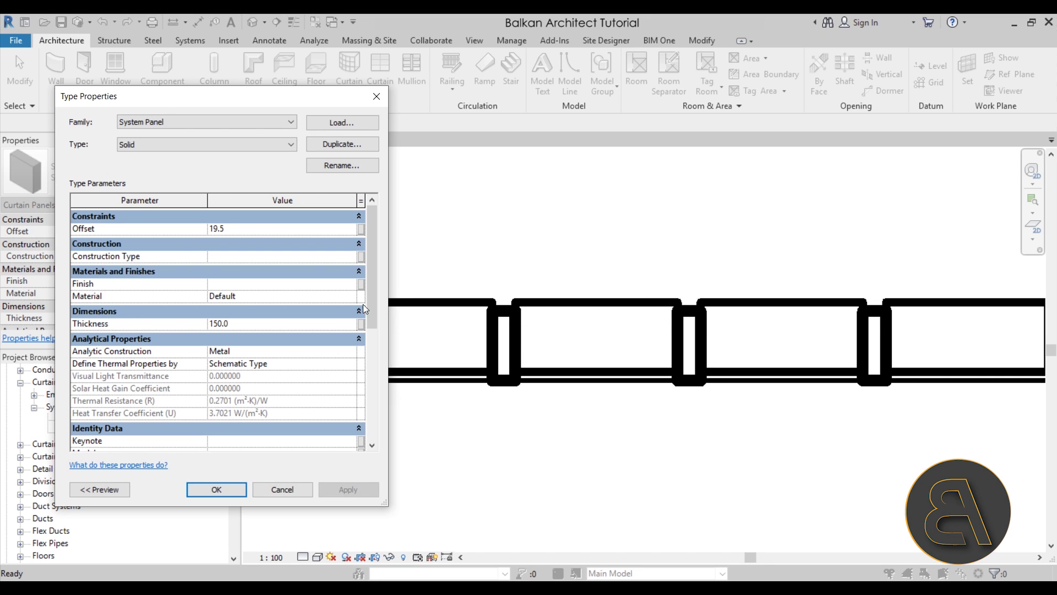
left_click(255, 231)
type("0")
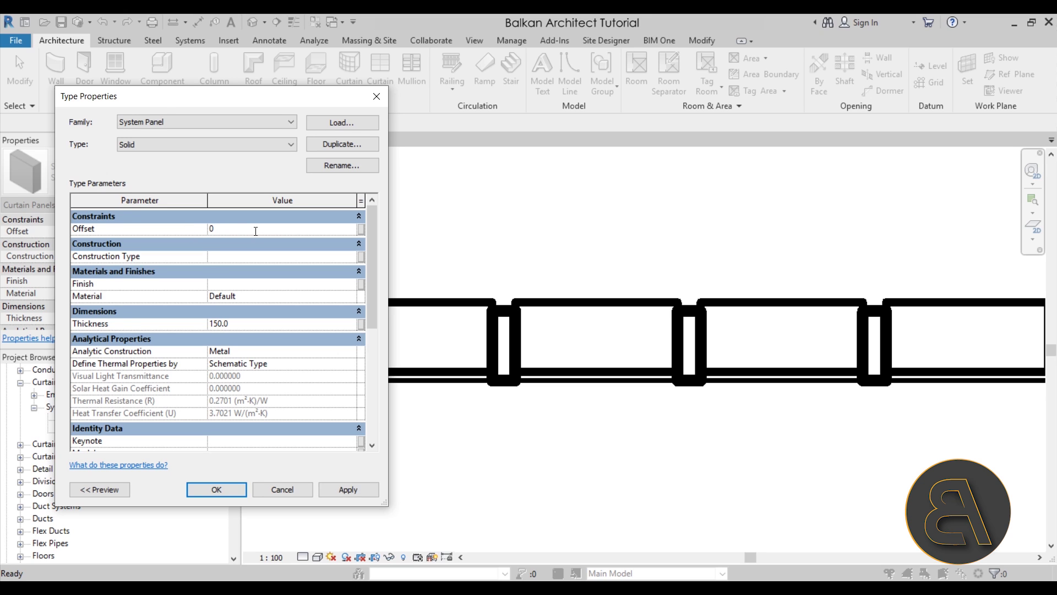
left_click(359, 487)
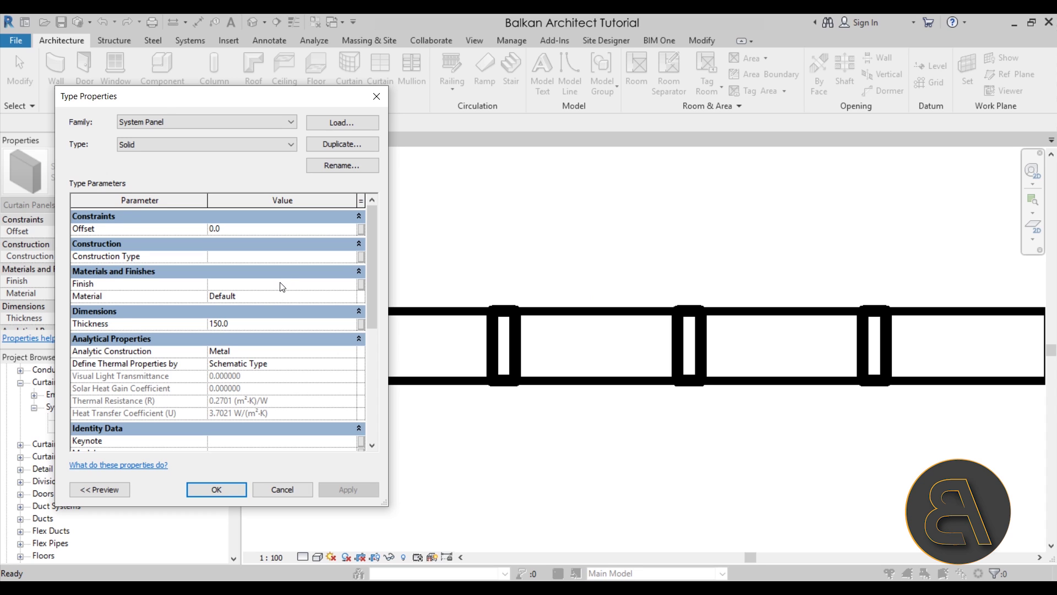
- Search the materials for "insula", add Rock Wool to the project and apply it as the Solid panel type's material
left_click(264, 300)
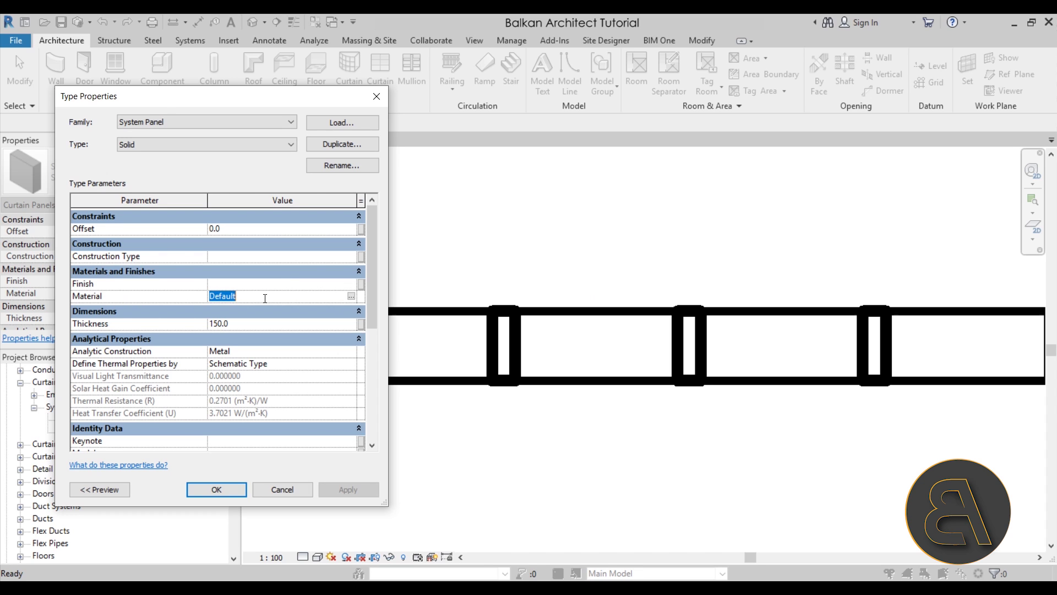
left_click(350, 296)
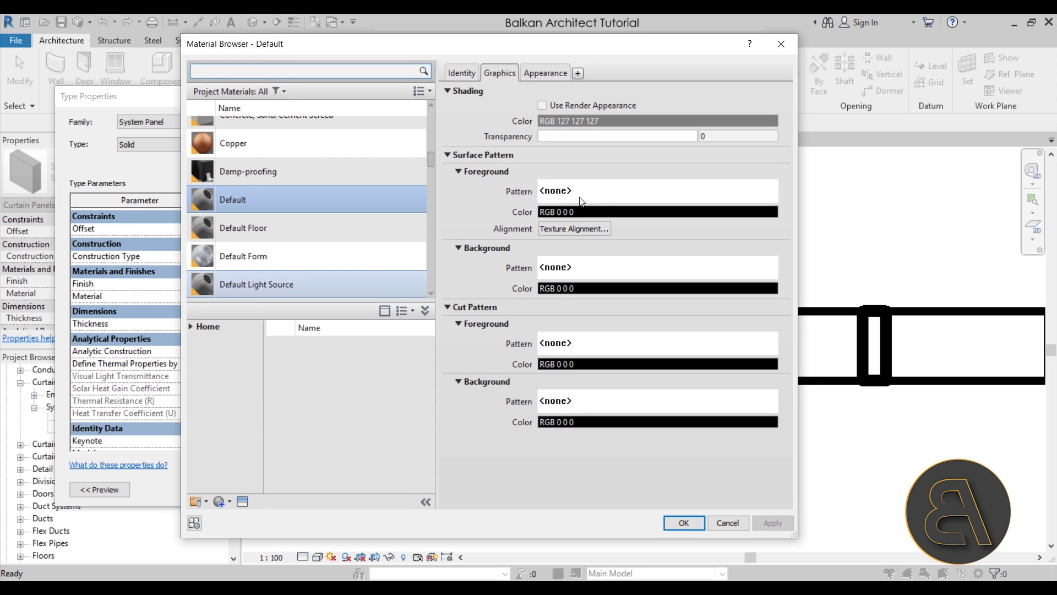
left_click(244, 72)
type("insula")
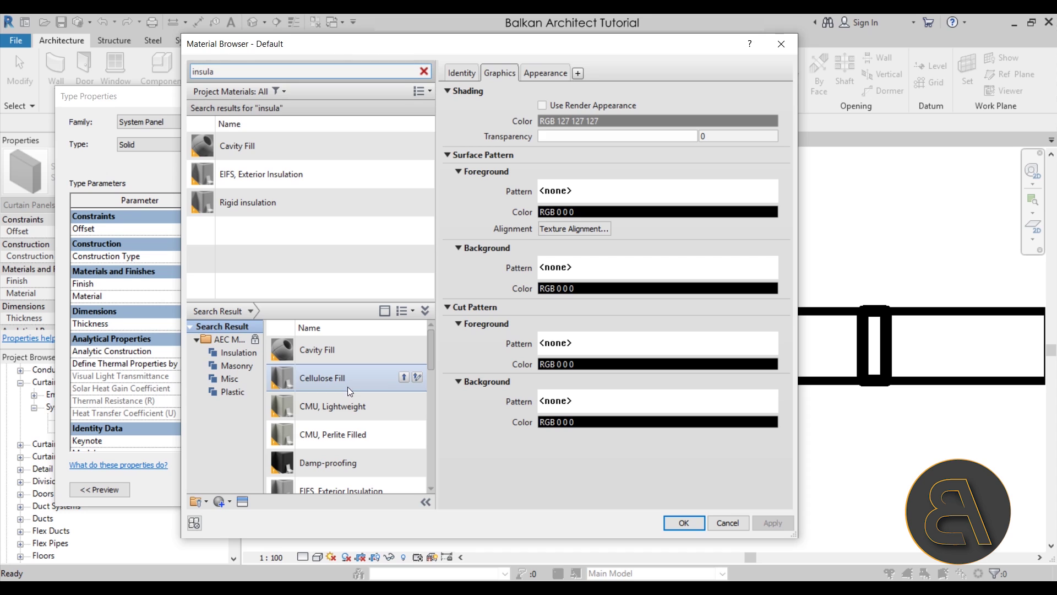
scroll(364, 372, "down", 3)
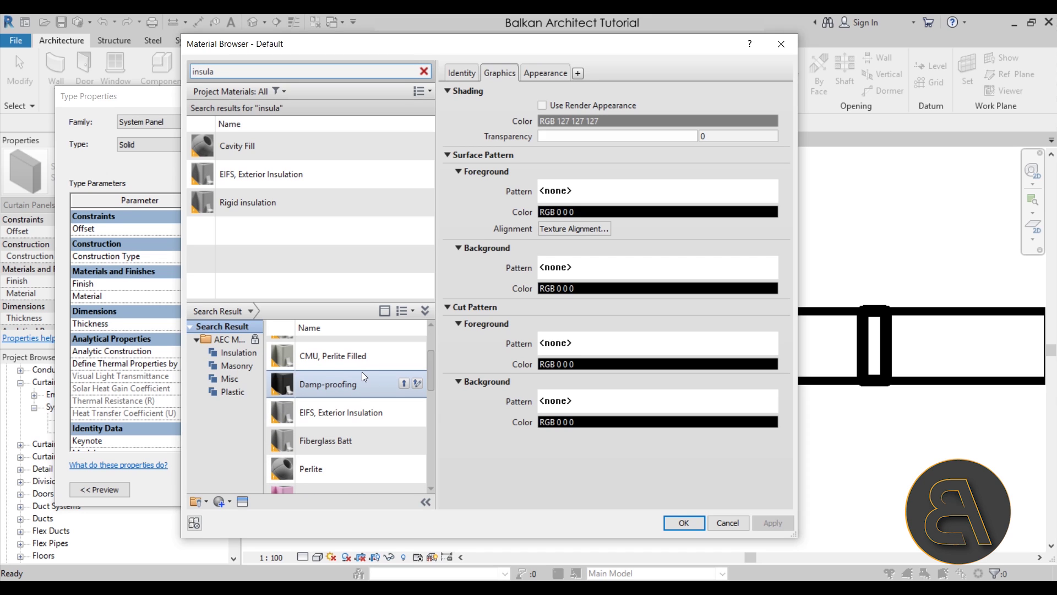
scroll(363, 377, "down", 3)
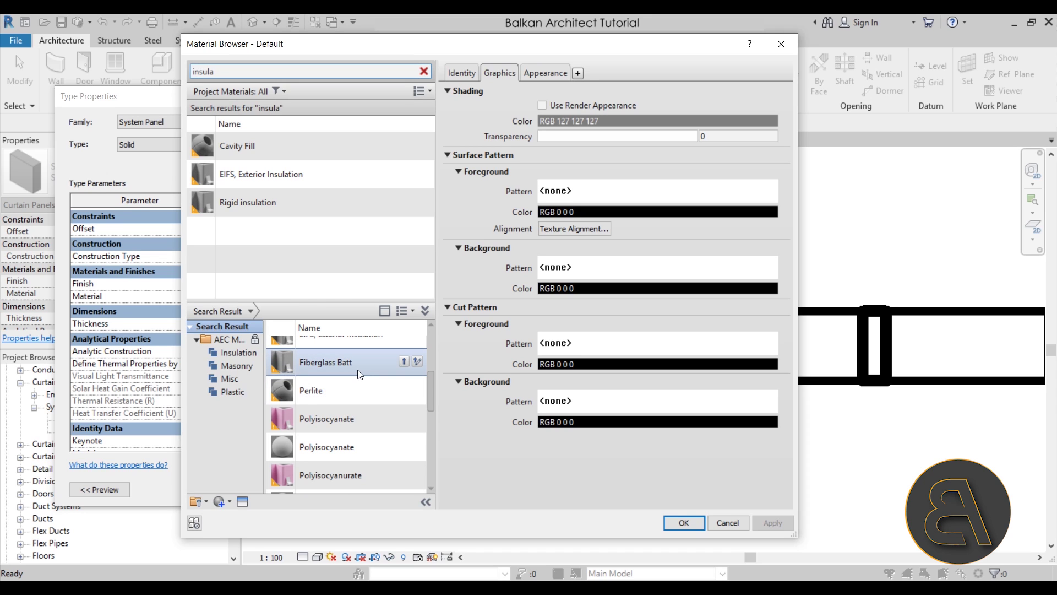
scroll(359, 370, "down", 3)
scroll(358, 368, "down", 3)
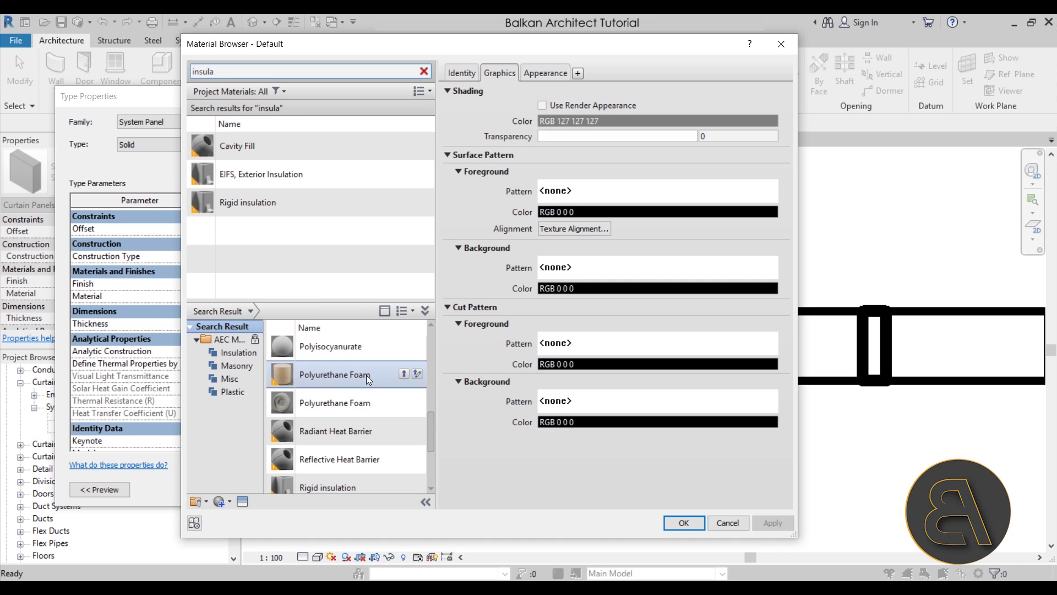
scroll(367, 380, "down", 3)
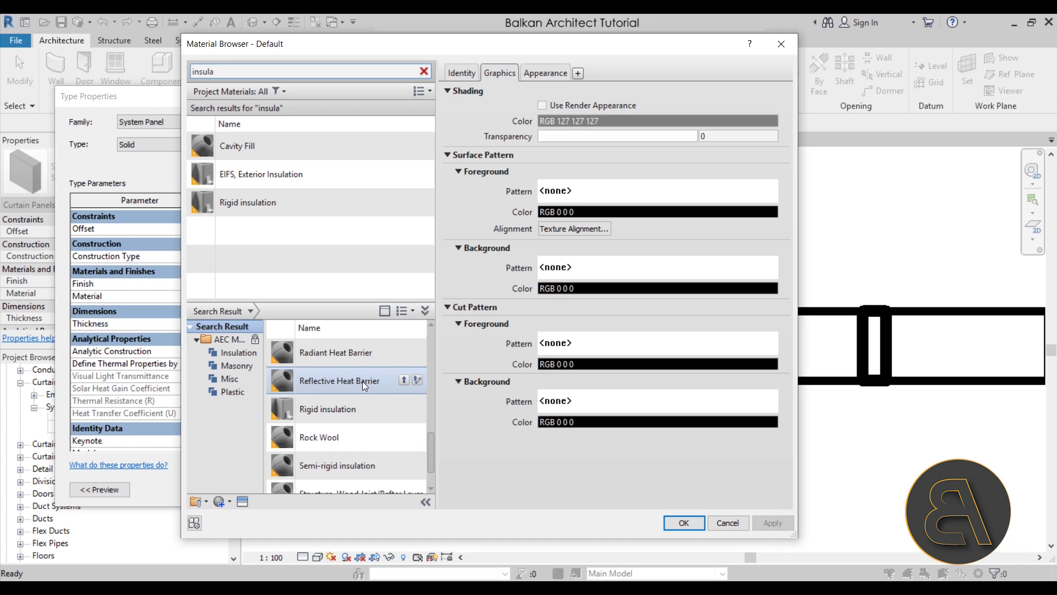
scroll(361, 390, "down", 2)
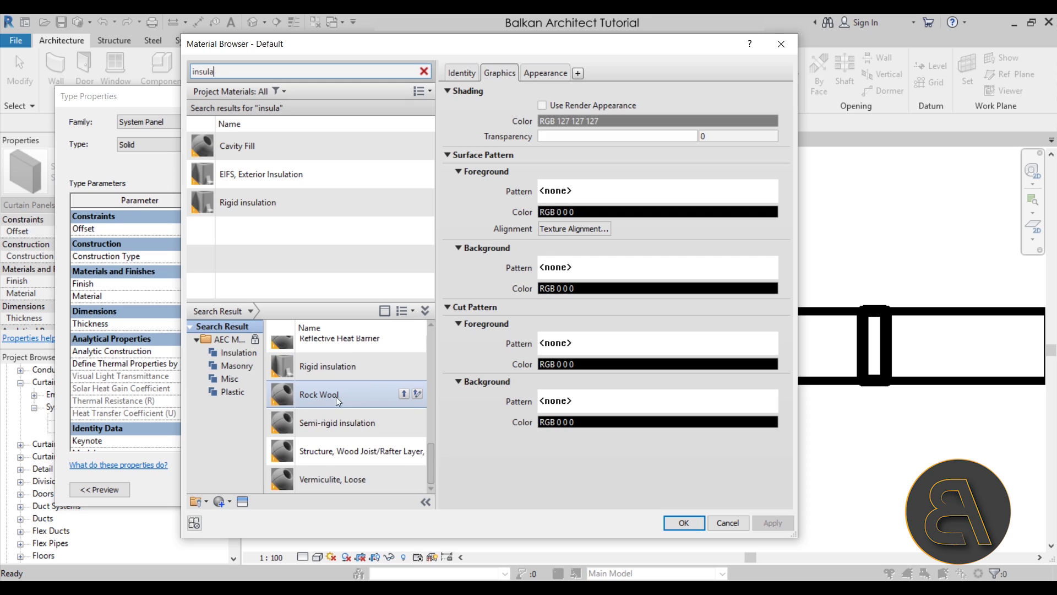
left_click(404, 393)
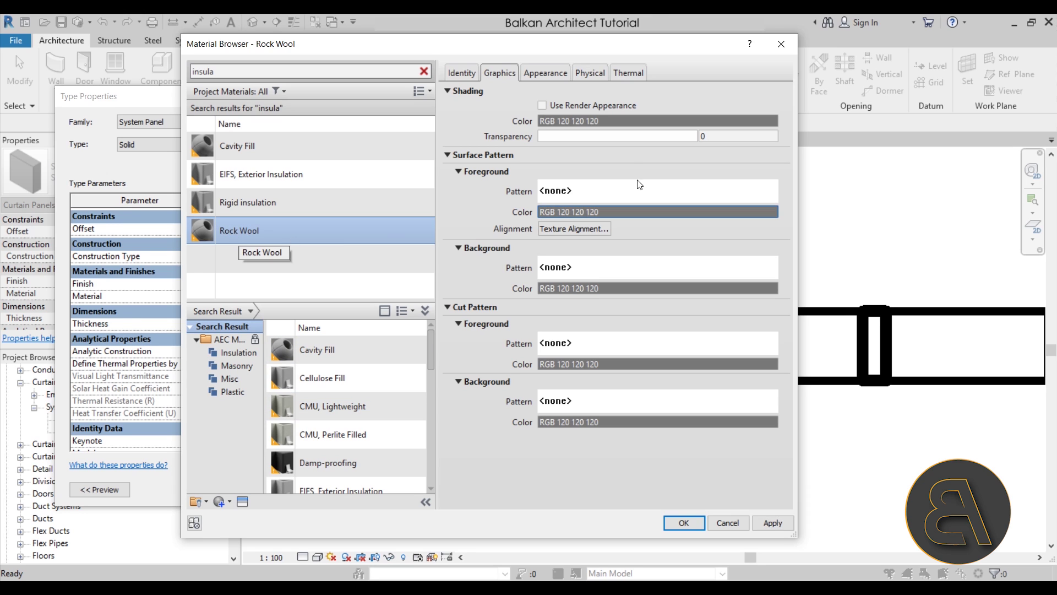
left_click(543, 76)
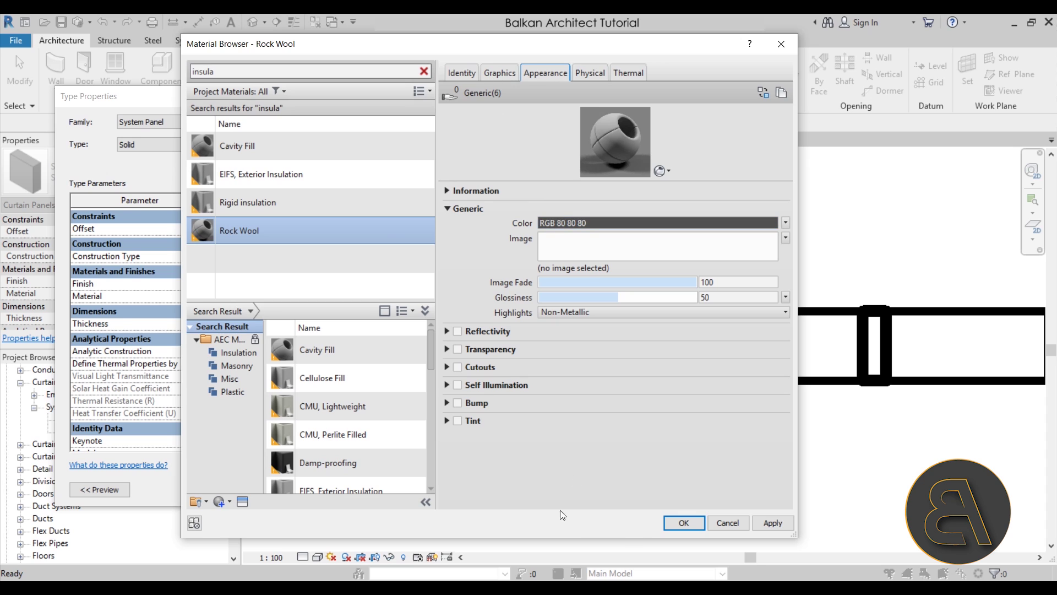
left_click(773, 520)
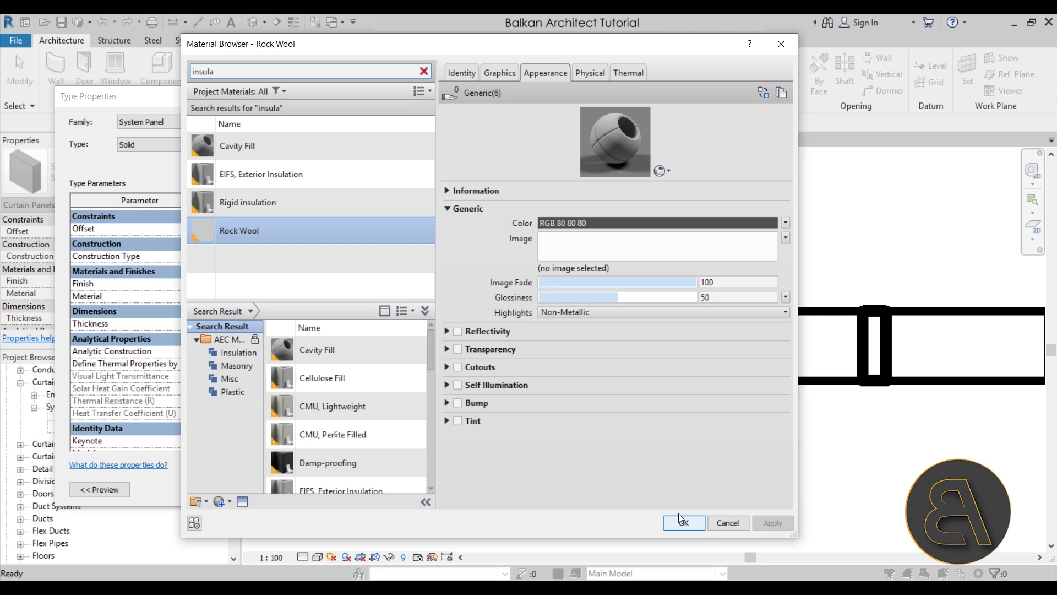
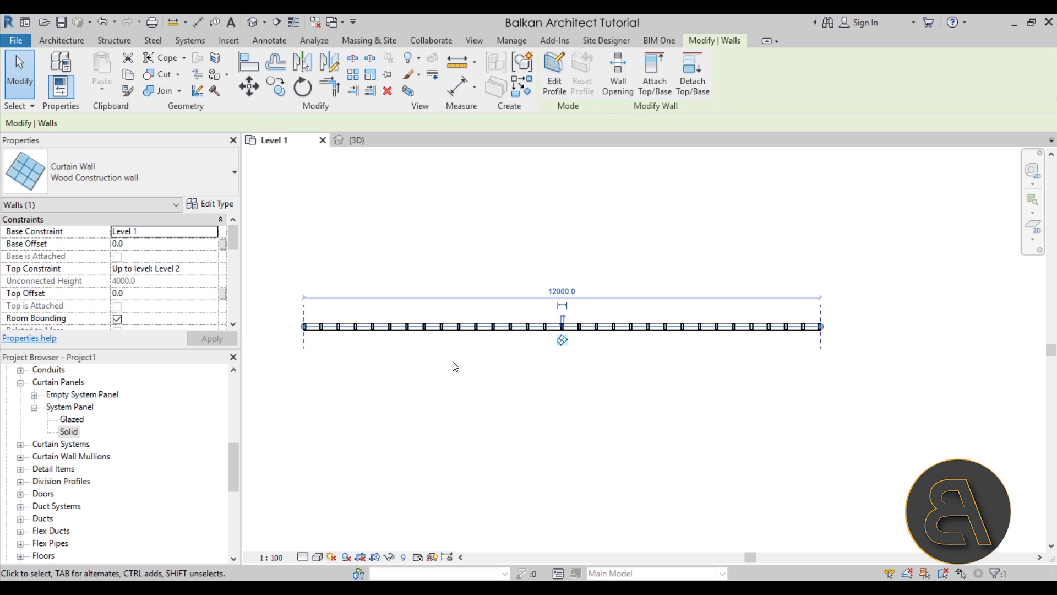
- Start a new basic wall from Generic - 200mm and duplicate the type as "Wall board"
middle_click_drag(487, 409, 499, 395)
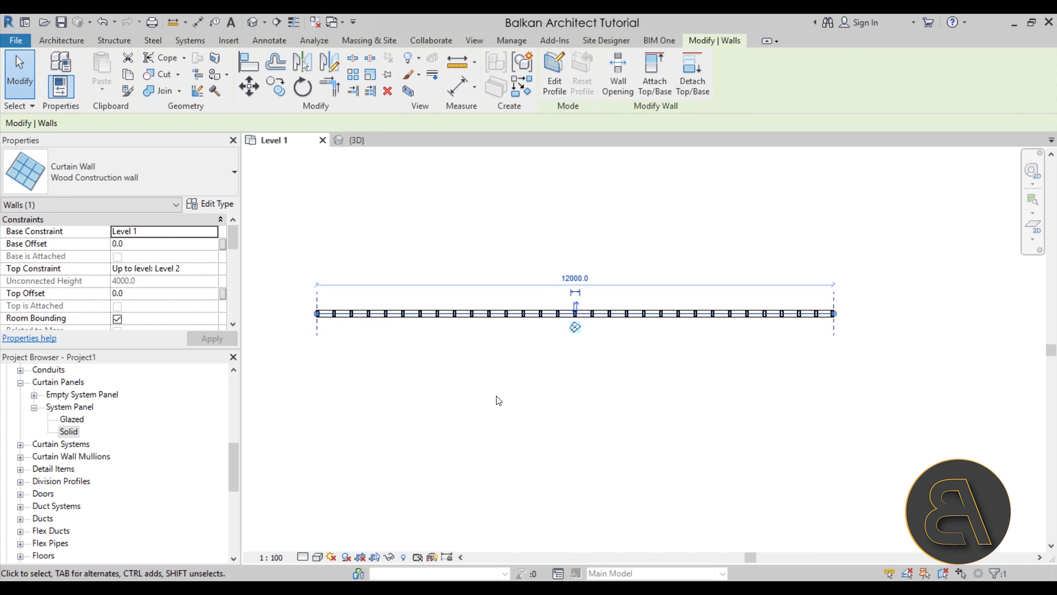
left_click(523, 402)
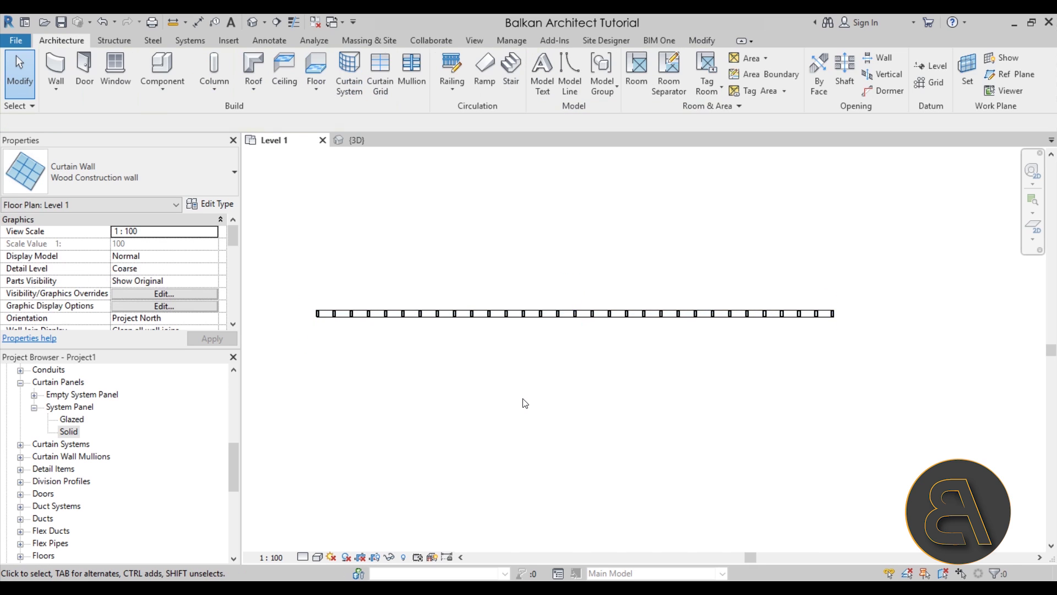
left_click(57, 69)
left_click(120, 176)
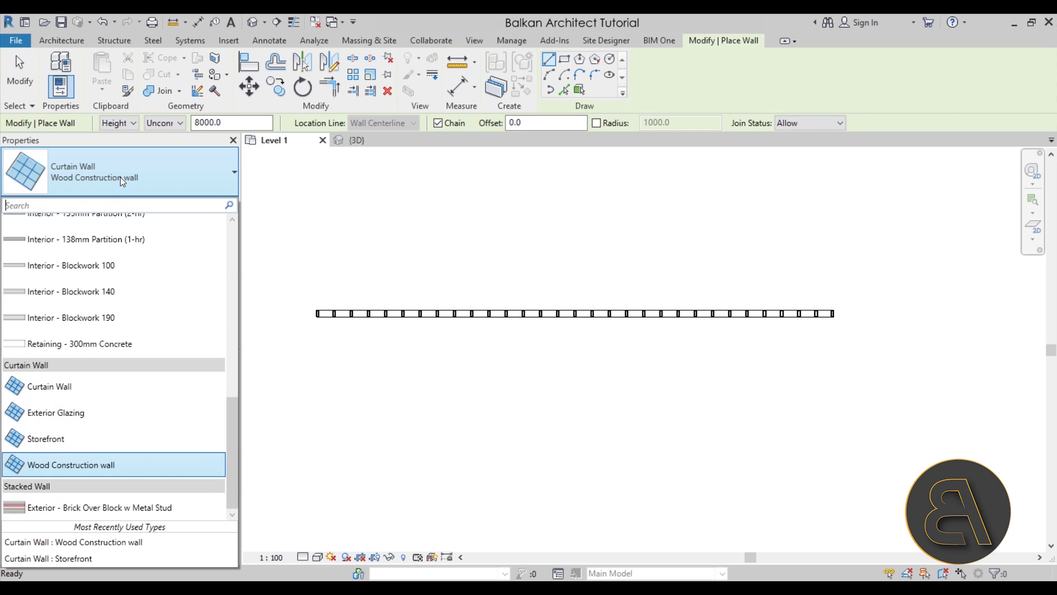
scroll(114, 356, "up", 5)
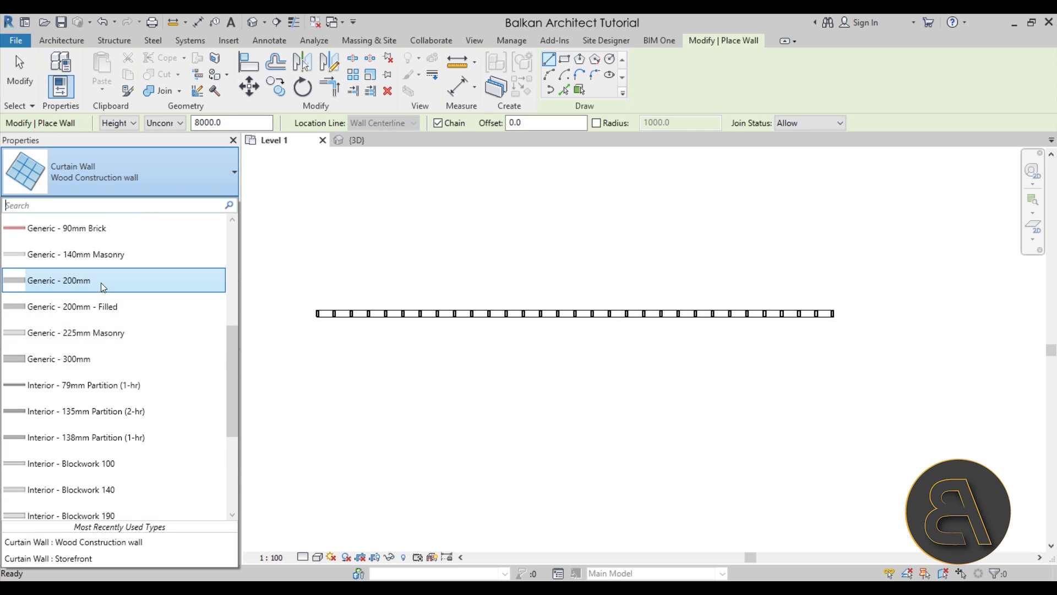
left_click(78, 282)
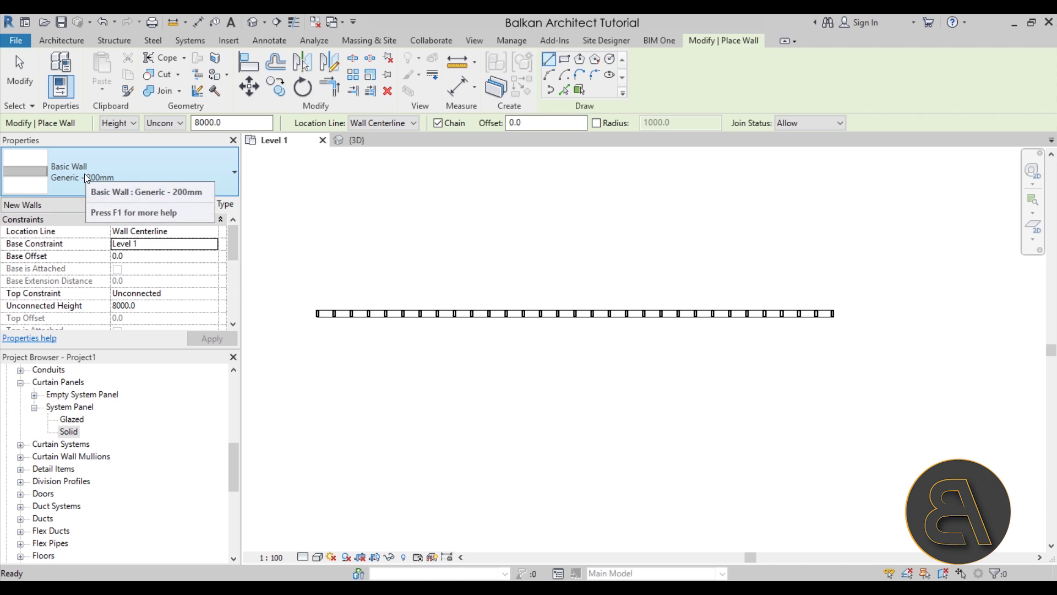
left_click(212, 204)
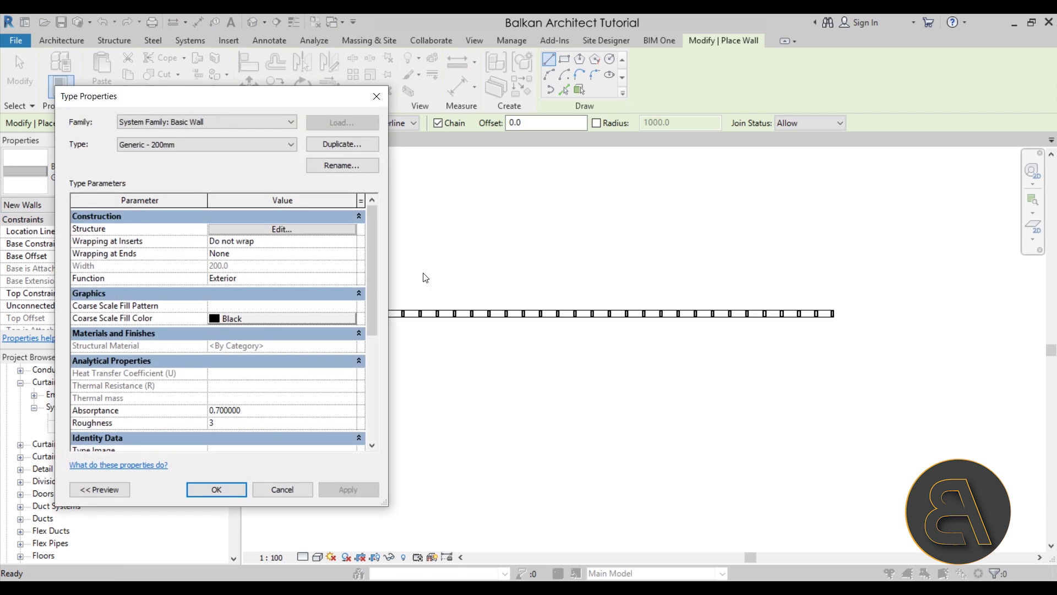
left_click(340, 144)
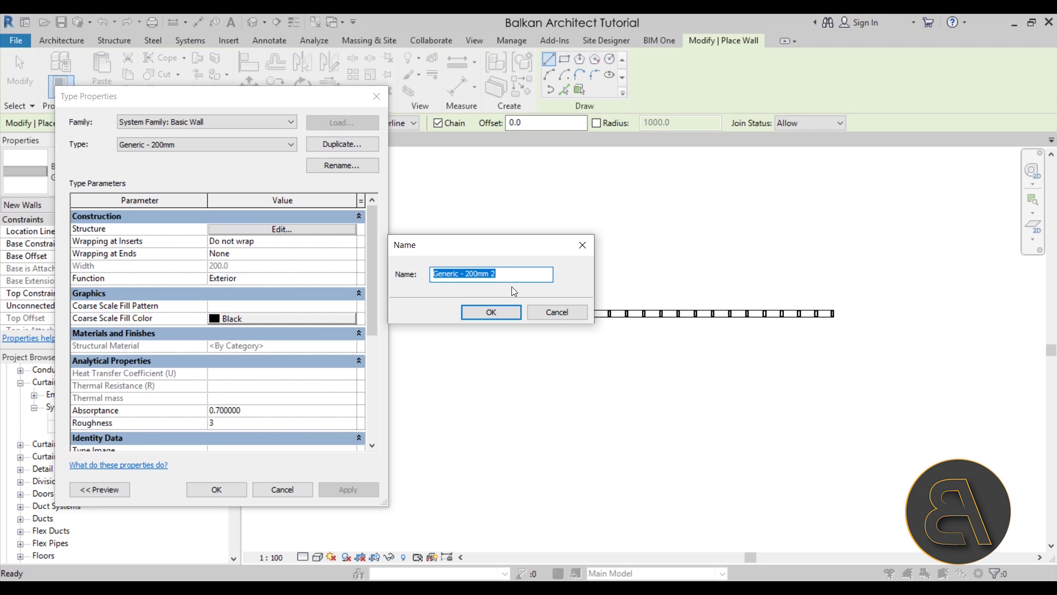
type("Wall board")
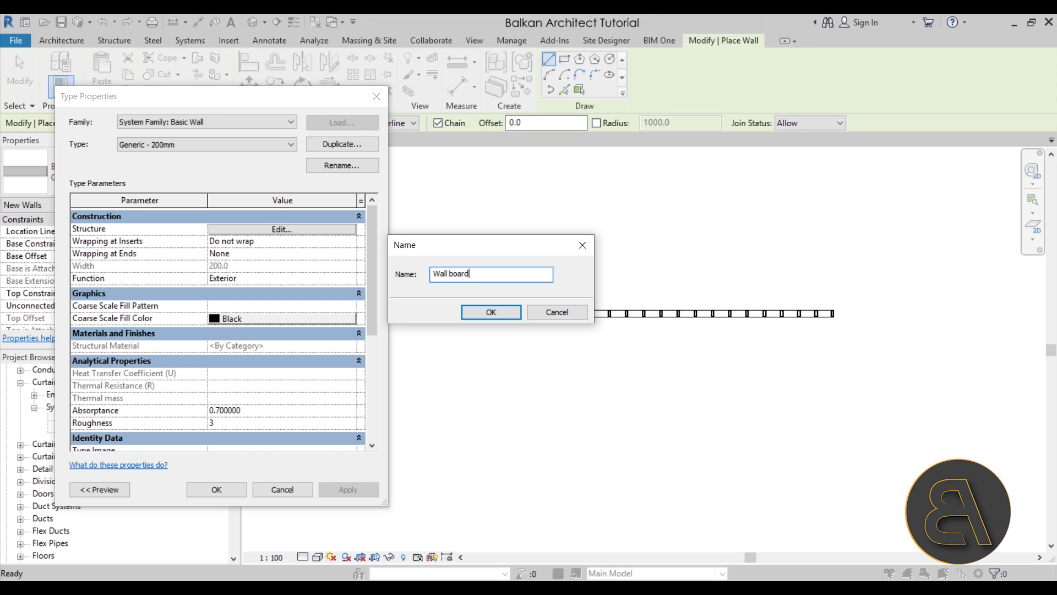
key("Return")
- Set the Wall board type's structure layer to 15 mm thick with the Gypsum Wall Board material
left_click(296, 230)
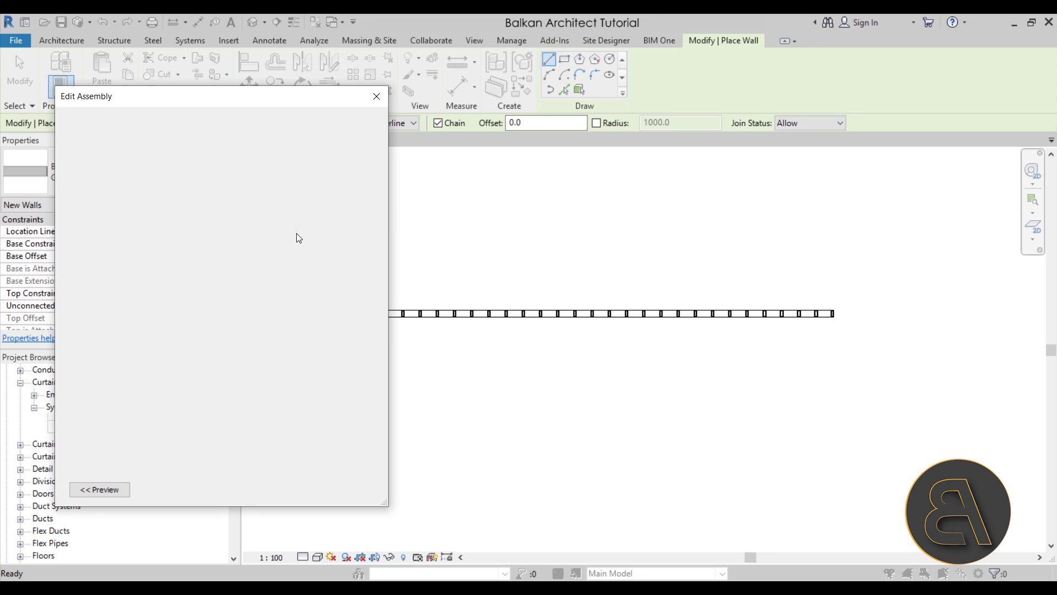
left_click(258, 238)
left_click(243, 233)
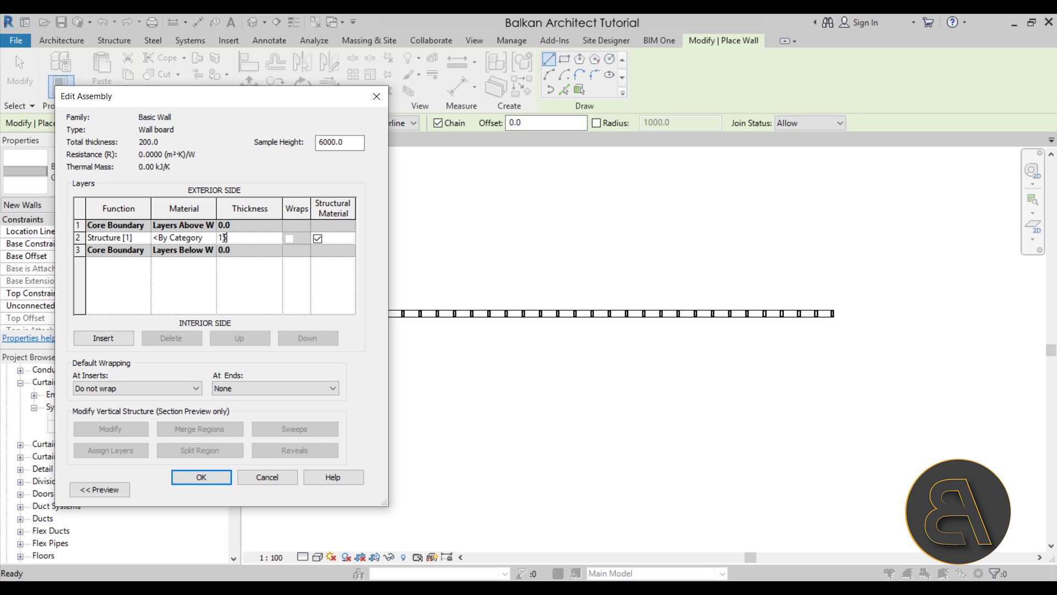
left_click(201, 239)
left_click(210, 238)
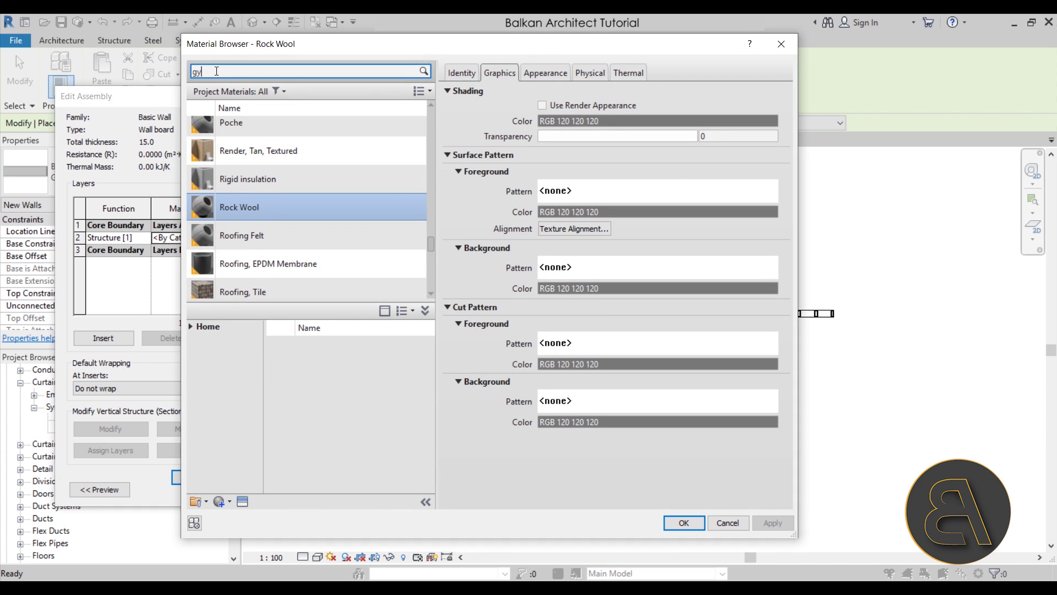
left_click(269, 149)
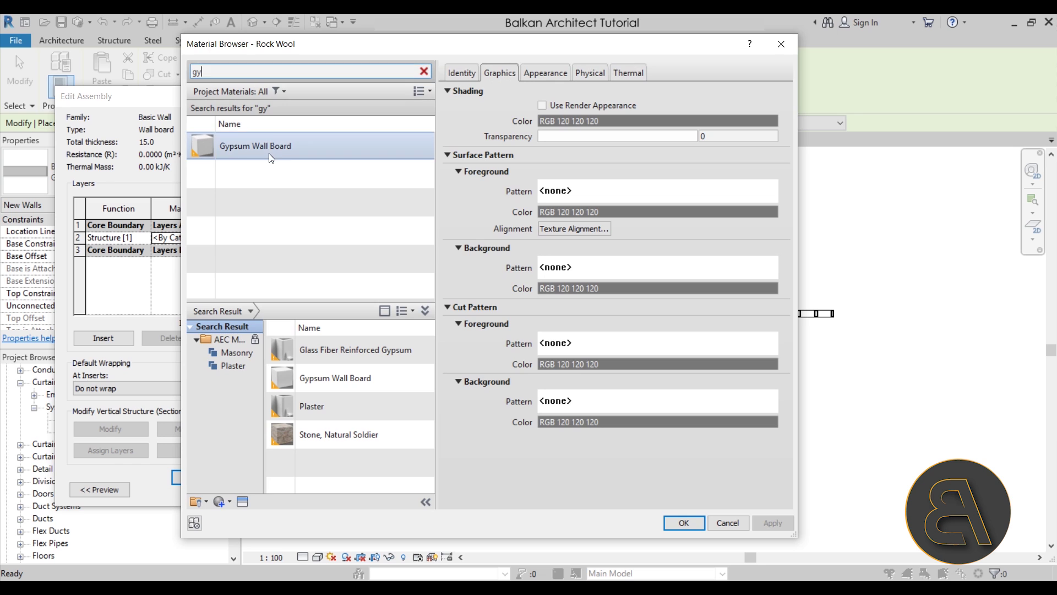
key("Return")
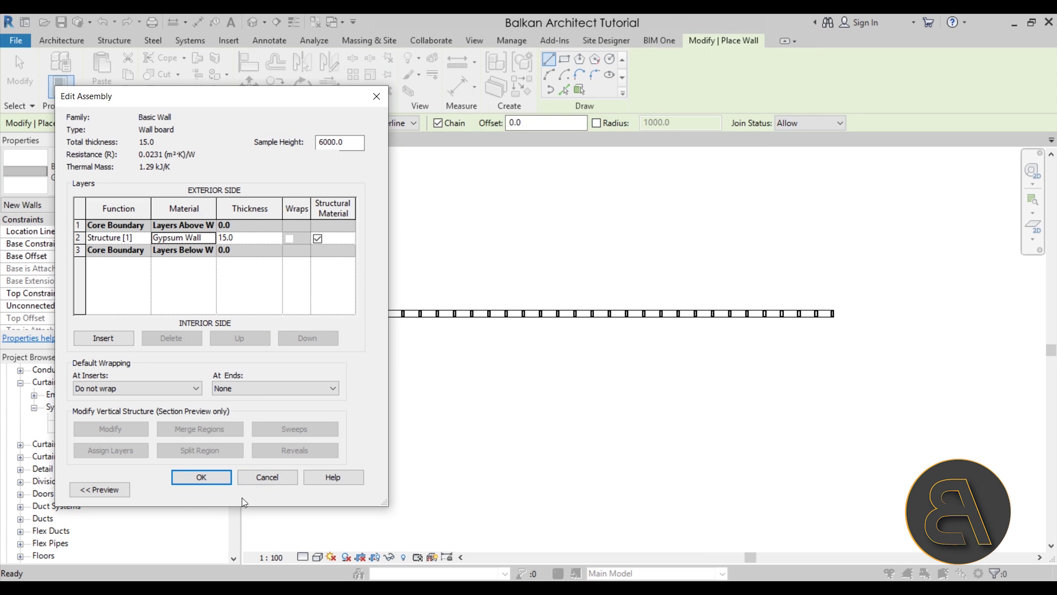
left_click(218, 477)
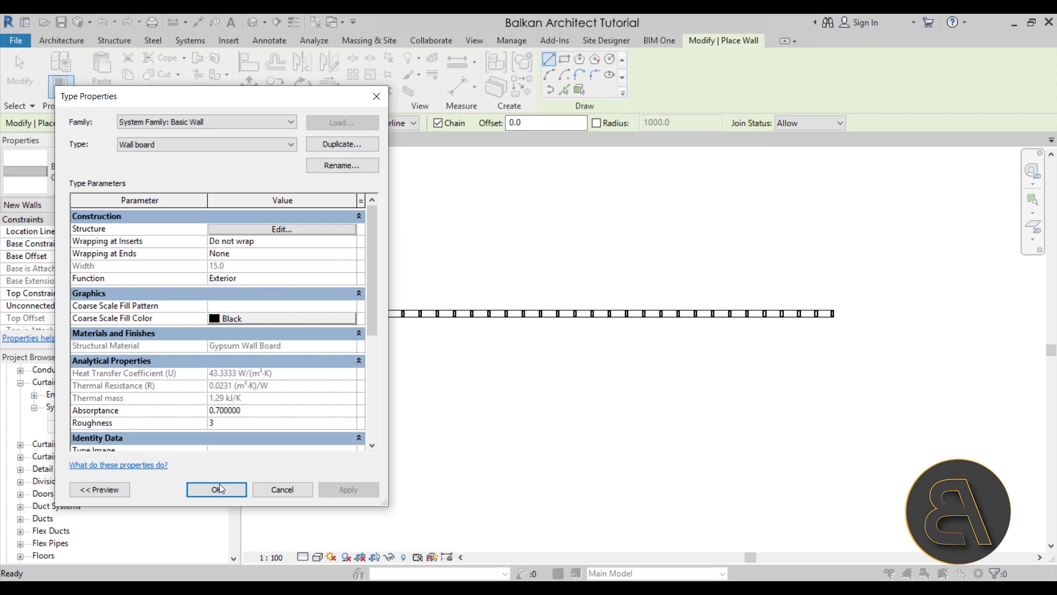
left_click(220, 488)
- Turn on Thin Lines display for the Level 1 plan
scroll(297, 317, "up", 5)
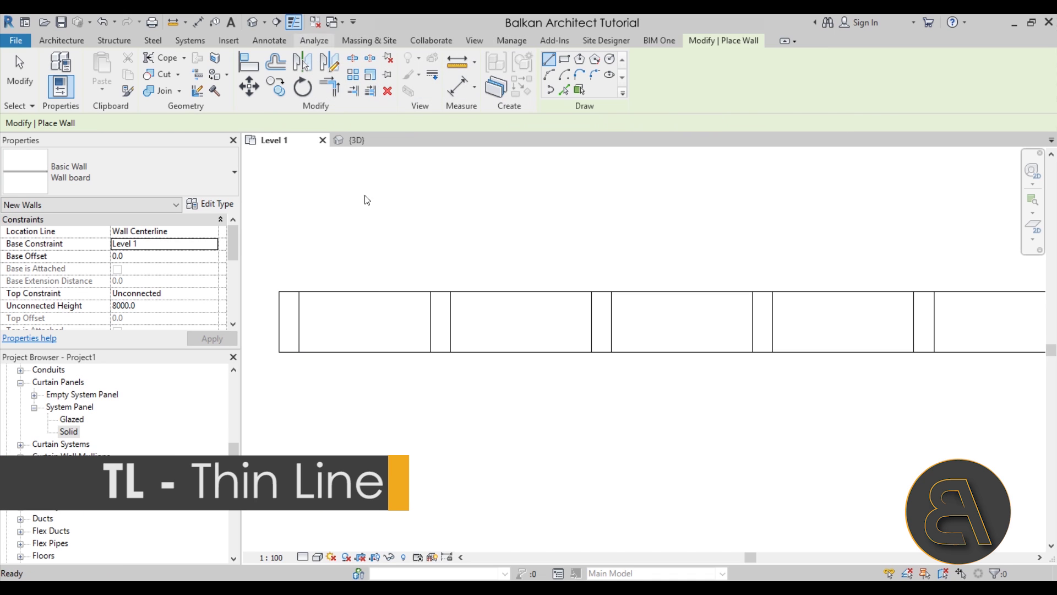
left_click(294, 23)
scroll(359, 354, "down", 3)
scroll(483, 382, "down", 3)
scroll(536, 405, "down", 2)
middle_click_drag(536, 405, 530, 401)
- Set the new Wall board walls to rise to Level 2 with the location line at Finish Face: Interior
scroll(343, 364, "up", 2)
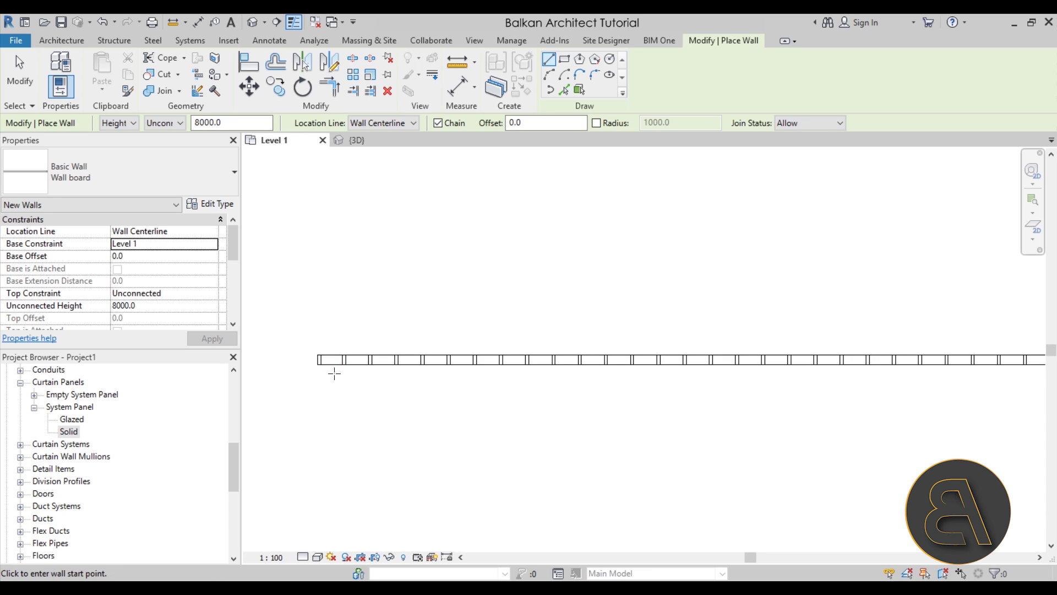
scroll(334, 374, "up", 2)
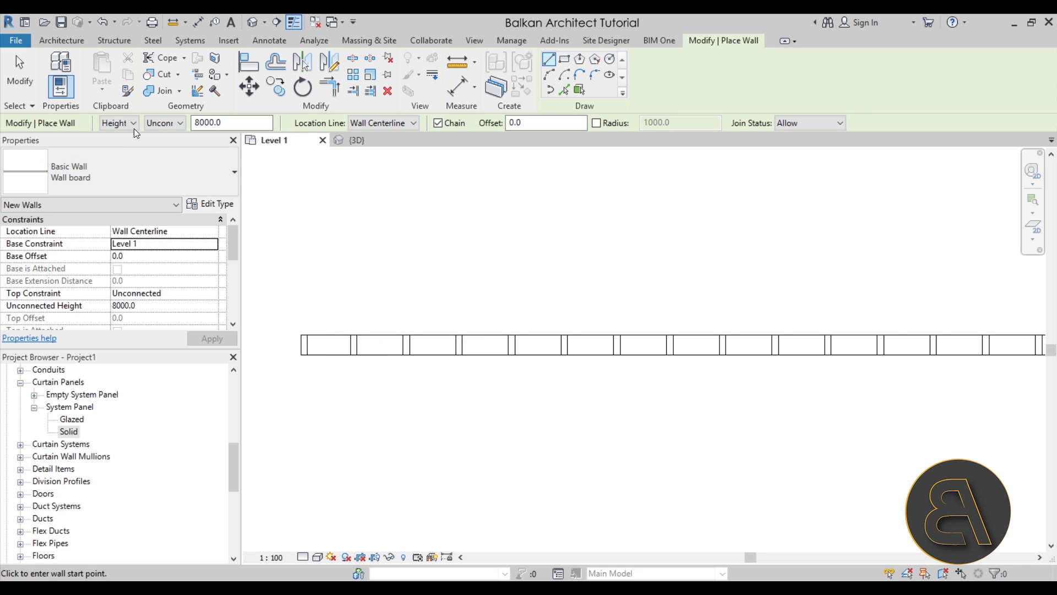
left_click(170, 124)
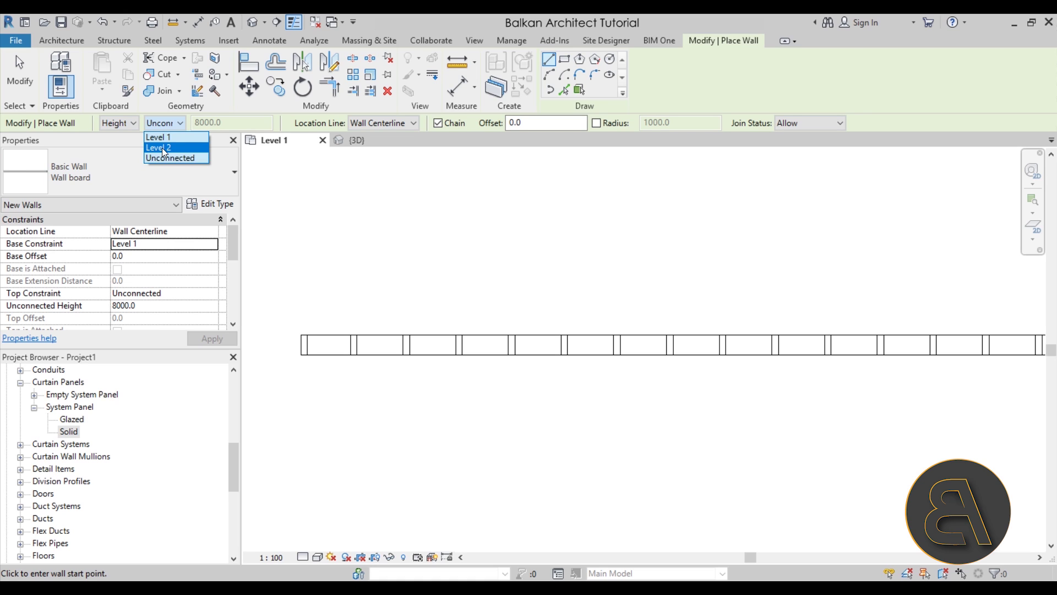
left_click(162, 148)
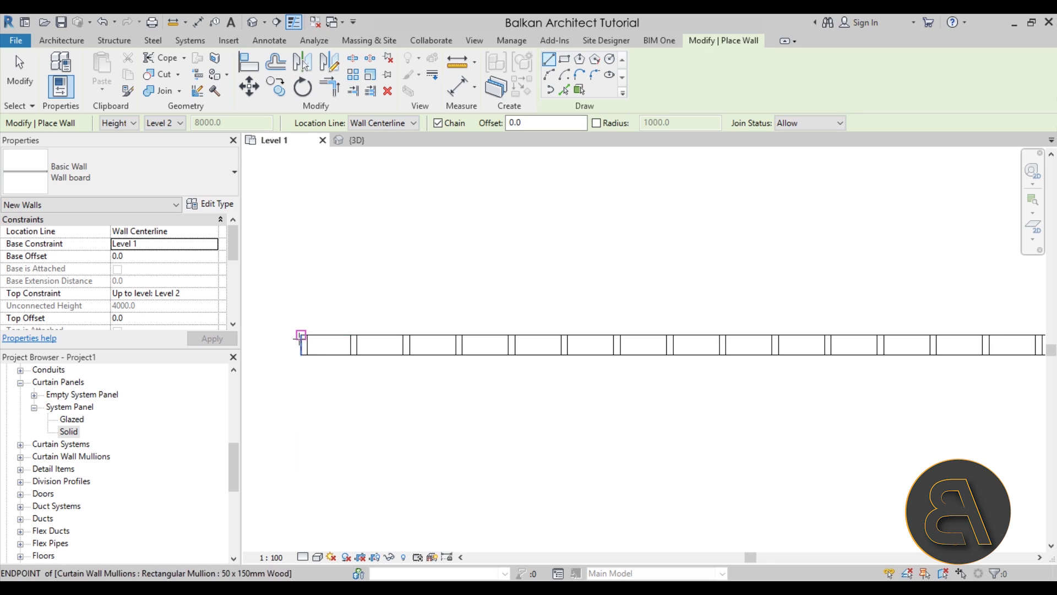
scroll(302, 336, "up", 4)
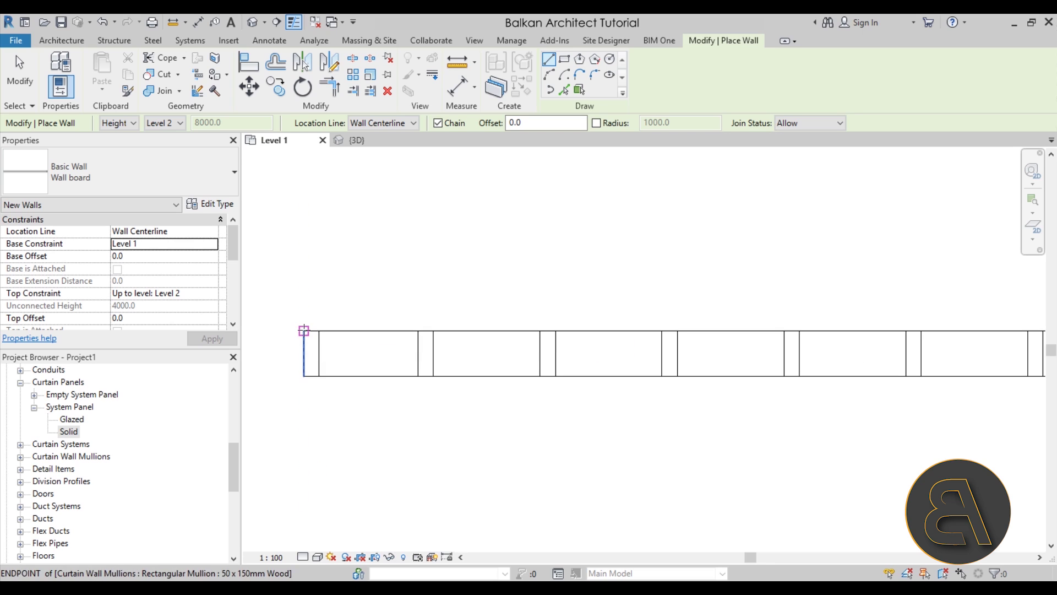
left_click(370, 123)
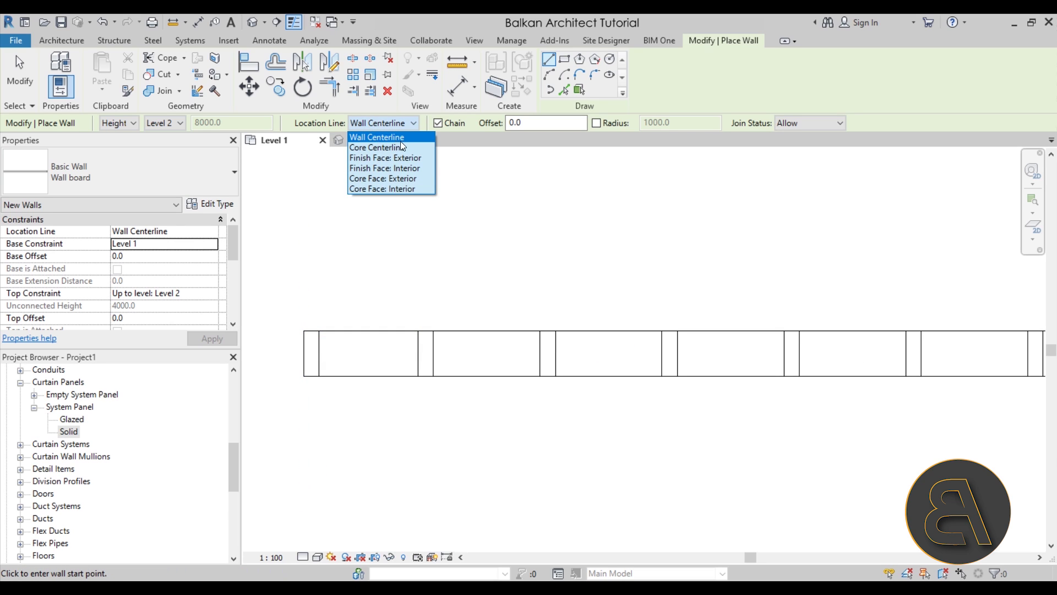
left_click(386, 169)
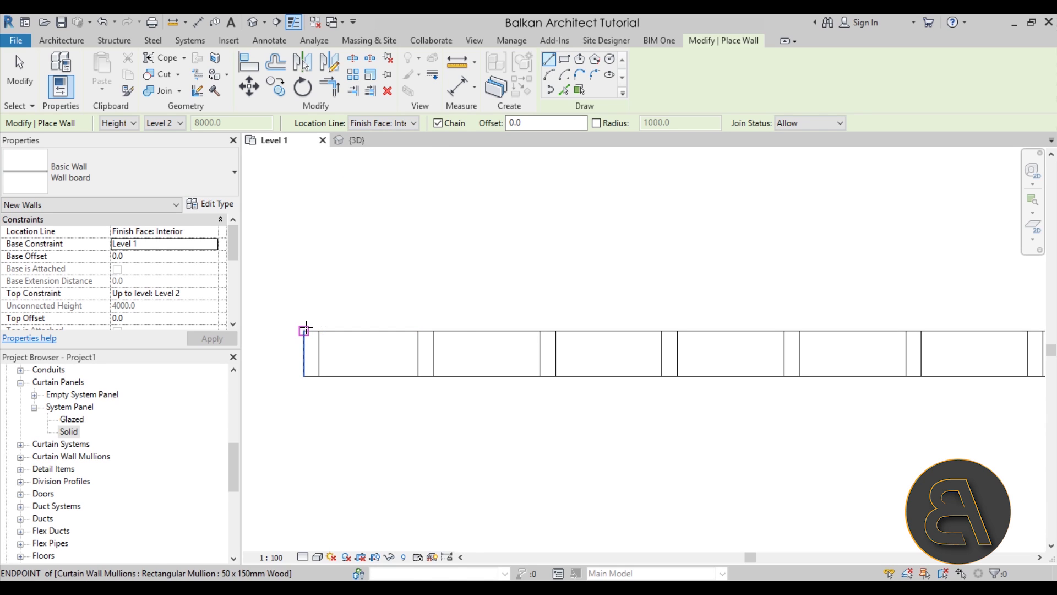
- Draw a Wall board wall along the curtain wall's upper face in plan, from its left end to its right end
left_click(304, 330)
scroll(365, 326, "down", 3)
scroll(720, 329, "up", 3)
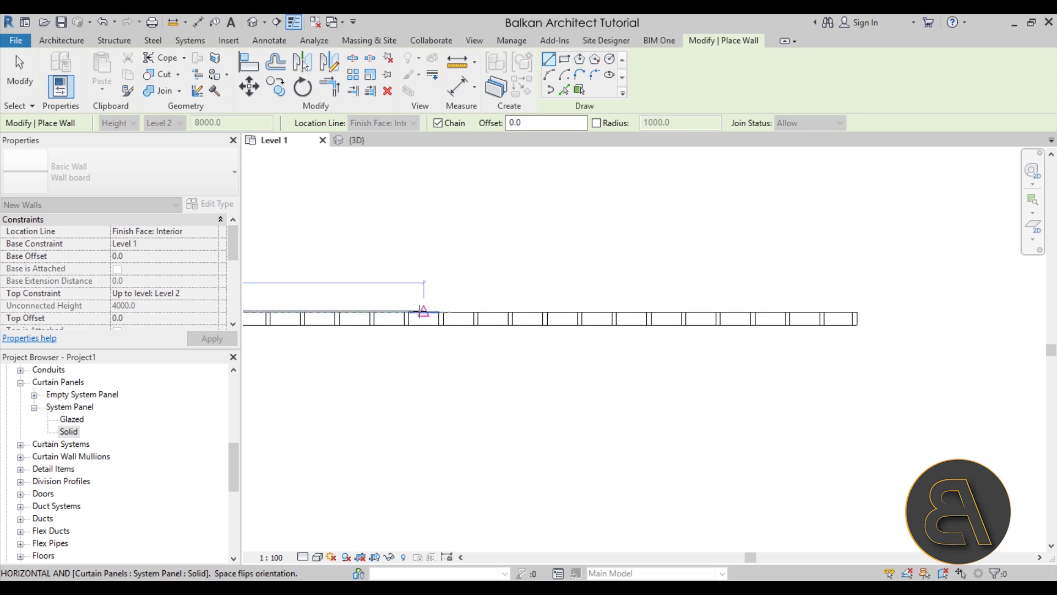
left_click(872, 311)
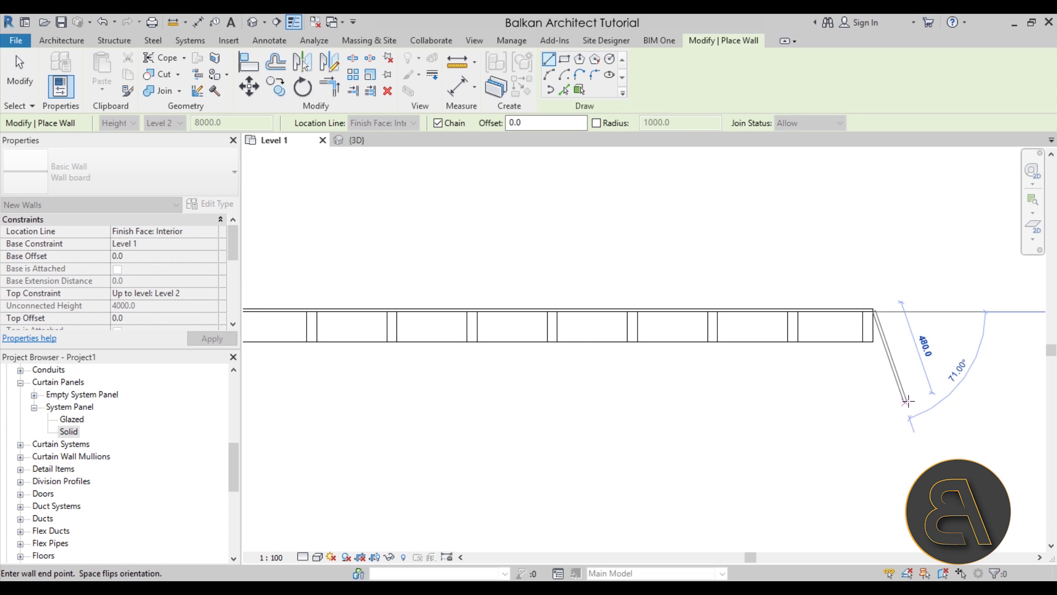
key("Escape")
- Draw a second Wall board wall along the curtain wall's lower face in plan, from its right end to its left end
left_click(872, 342)
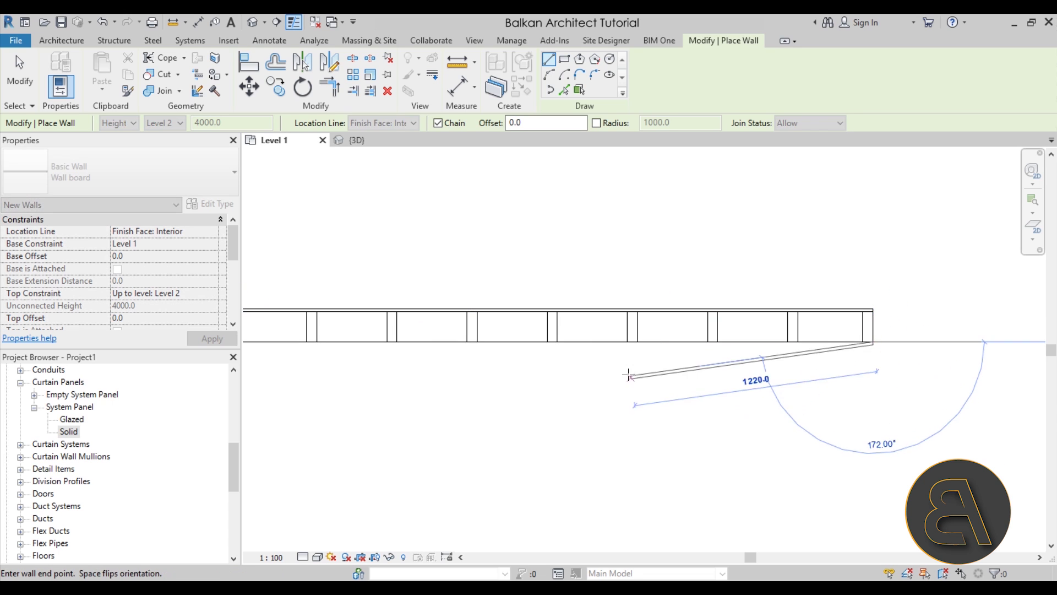
scroll(626, 370, "up", 2)
scroll(842, 342, "down", 3)
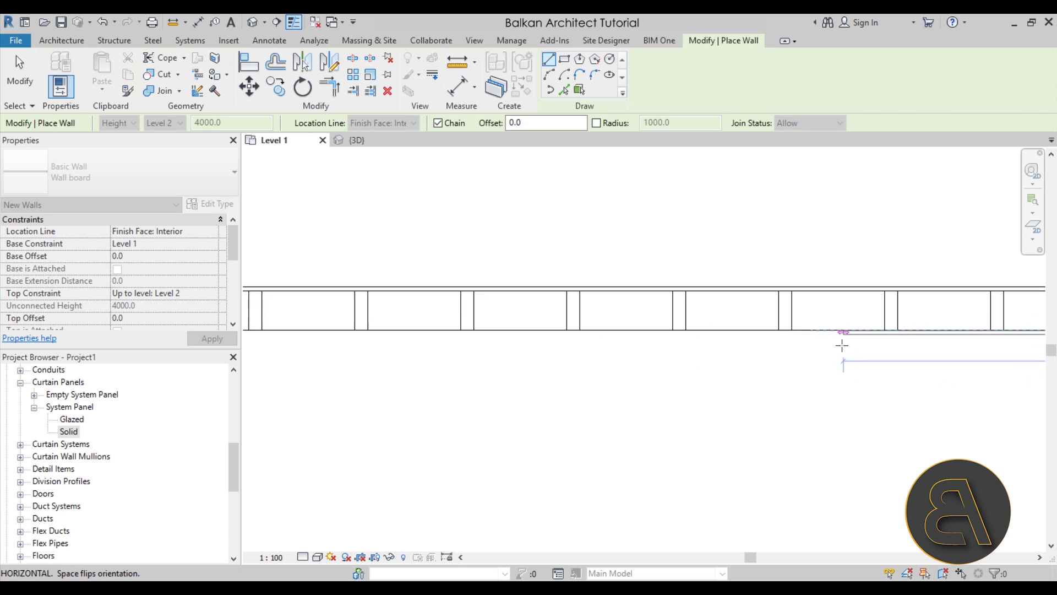
scroll(472, 340, "up", 3)
left_click(389, 340)
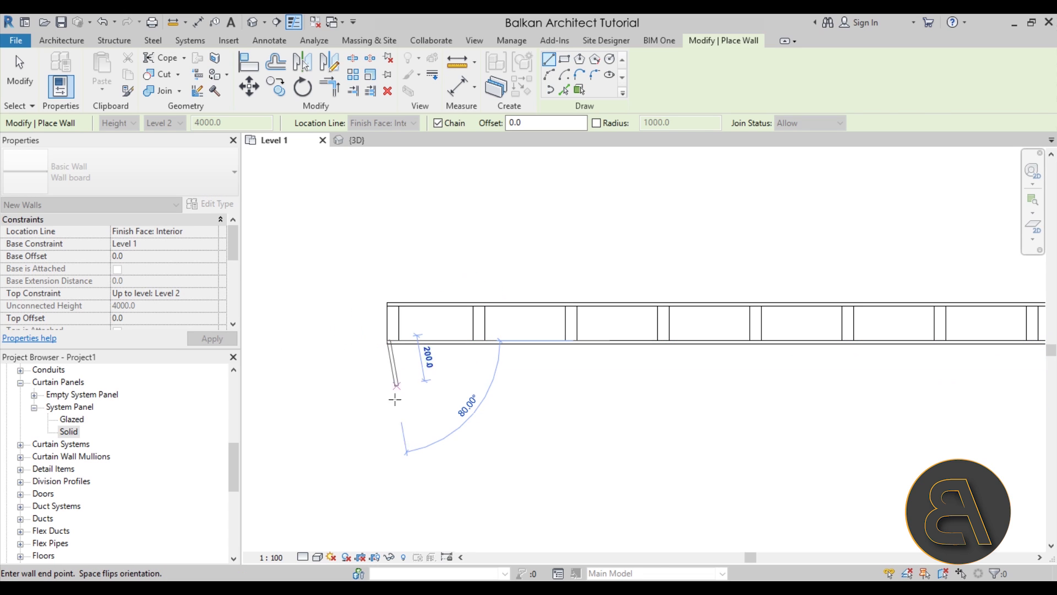
key("Escape")
key("Escape")
scroll(506, 362, "down", 5)
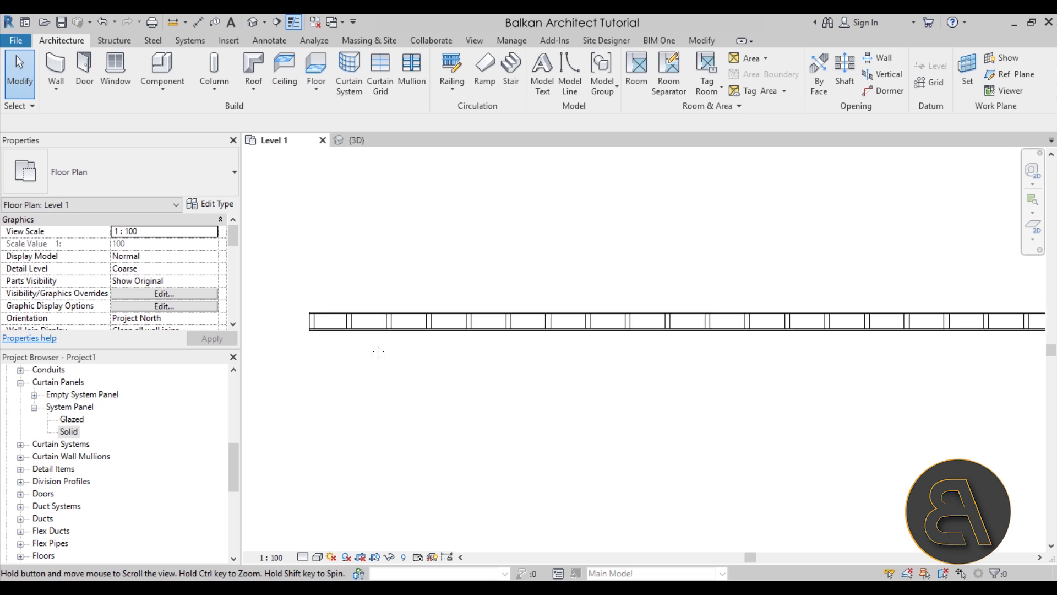
- Examine the wall board cladding on both faces of the curtain wall in the 3D view
left_click(253, 25)
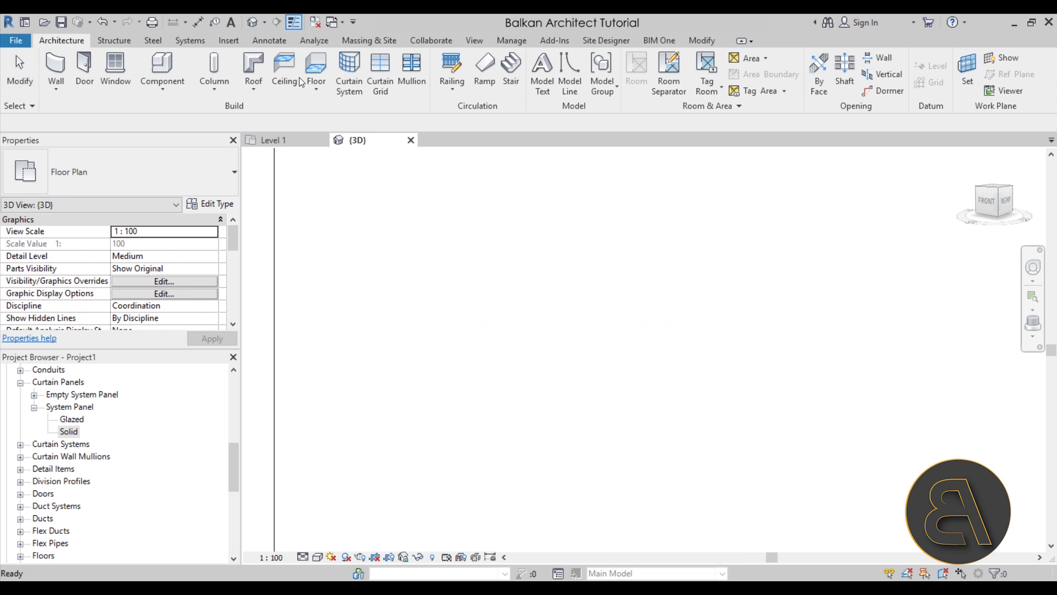
scroll(377, 307, "down", 3)
middle_click_drag(378, 307, 514, 249, "shift")
scroll(609, 308, "up", 4)
scroll(609, 308, "up", 3)
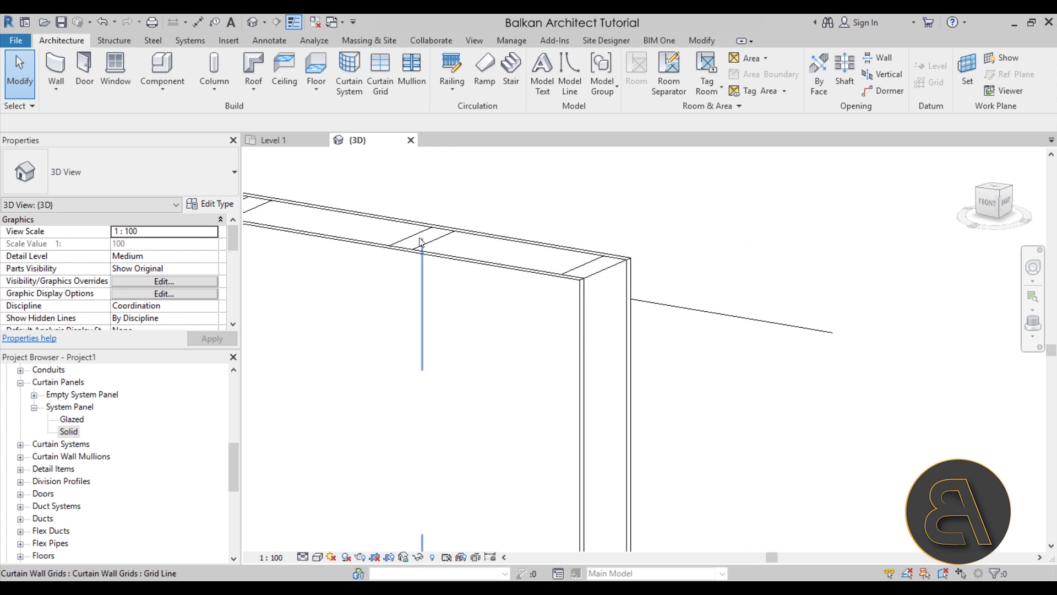
left_click(582, 278)
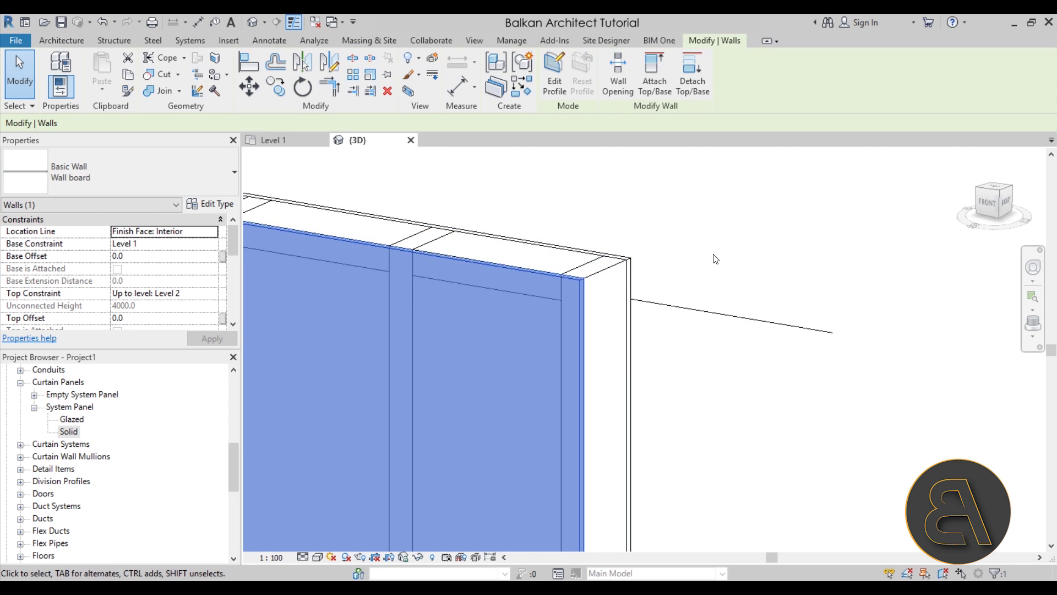
scroll(715, 258, "down", 5)
scroll(715, 259, "down", 3)
middle_click_drag(513, 404, 502, 458)
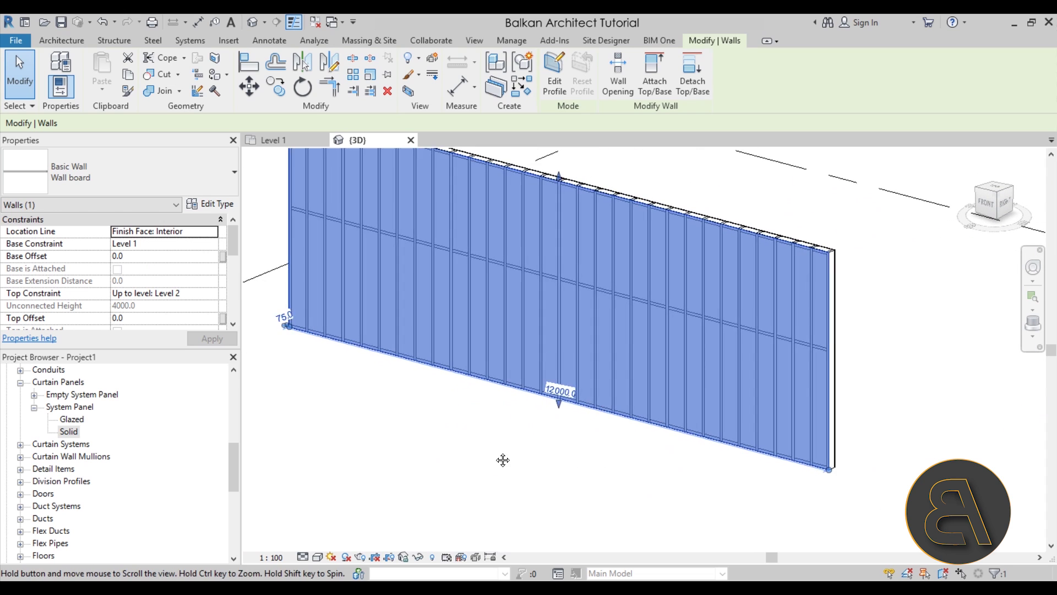
scroll(485, 445, "down", 3)
left_click(471, 438)
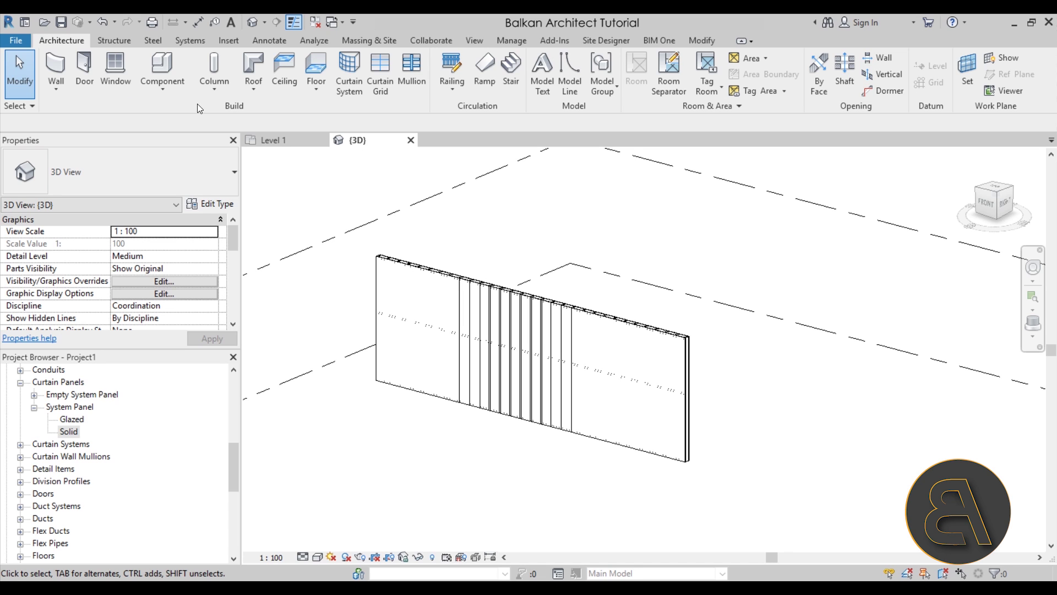
- Place an M_Single-Flush 0915 x 2134mm door in the front Wall board wall, about 3400 mm from its left end
left_click(90, 68)
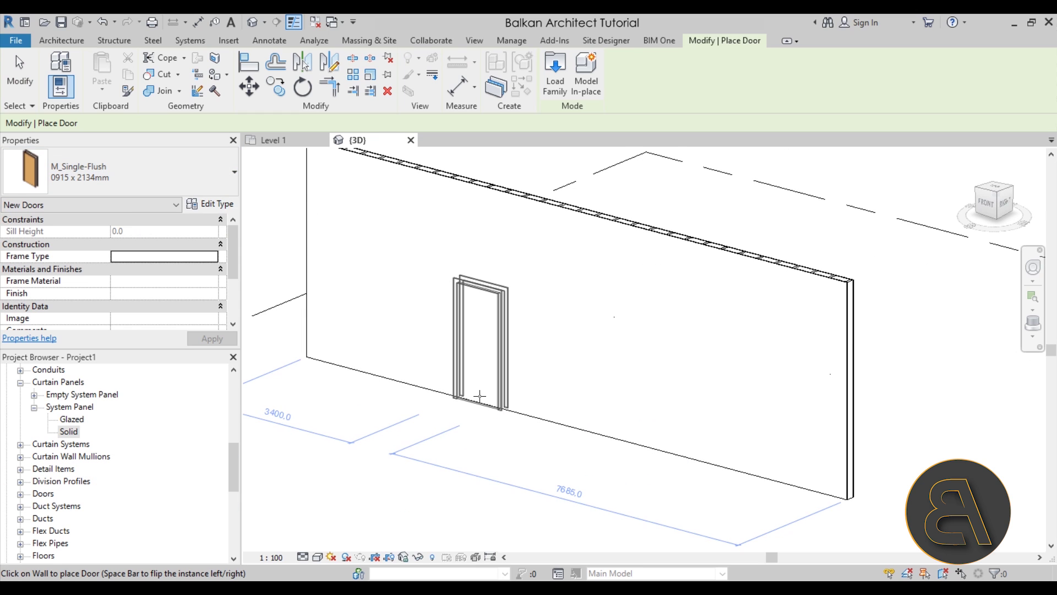
left_click(479, 385)
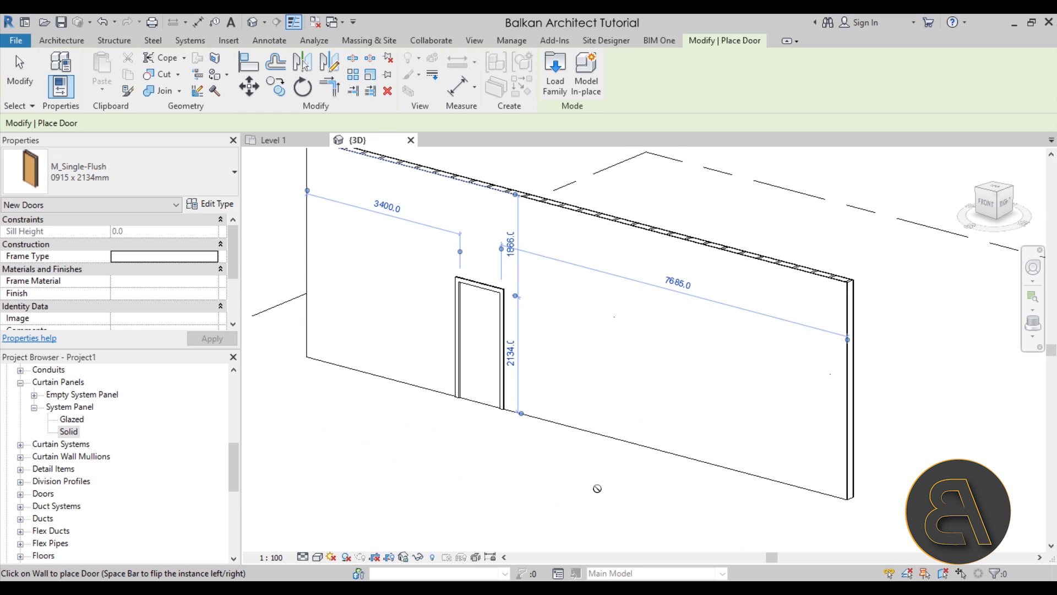
middle_click_drag(551, 435, 834, 366)
key("Escape")
key("Escape")
middle_click_drag(887, 448, 490, 473, "shift")
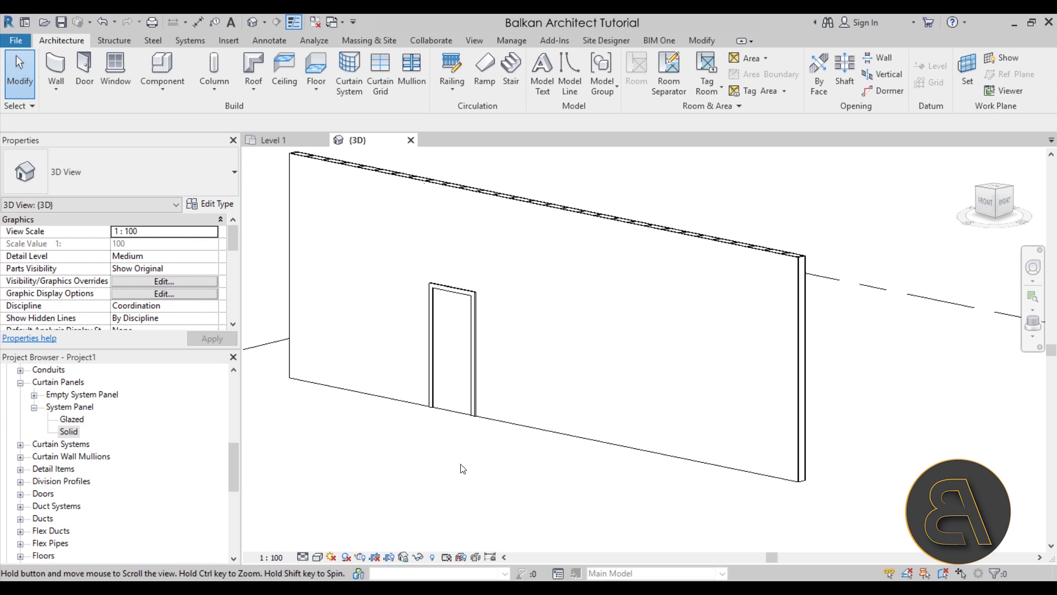
- Join the two Wall board walls in the Level 1 plan to carry the door opening through both
left_click(292, 144)
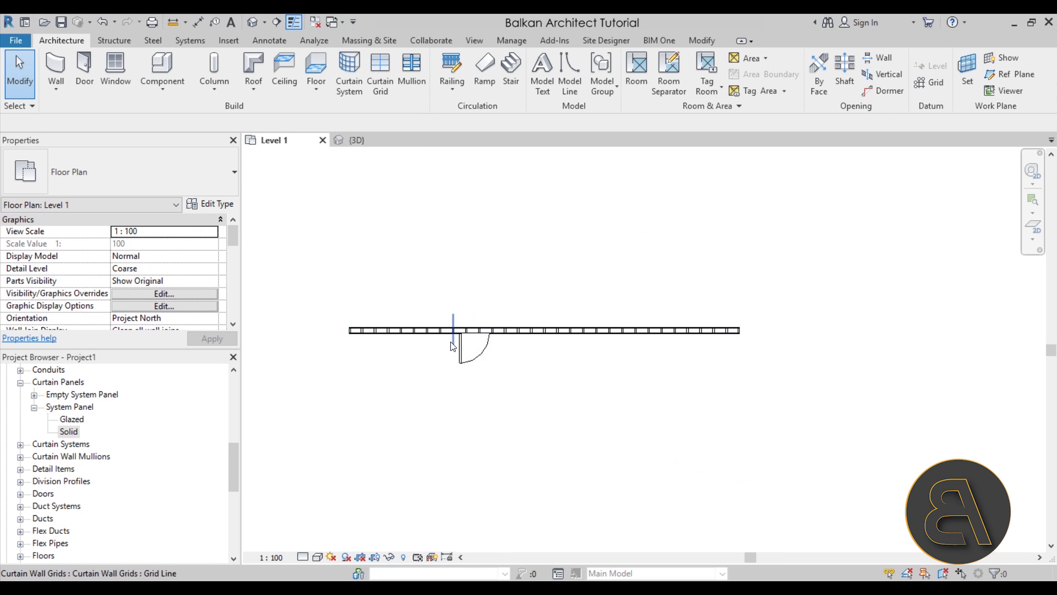
scroll(457, 331, "up", 8)
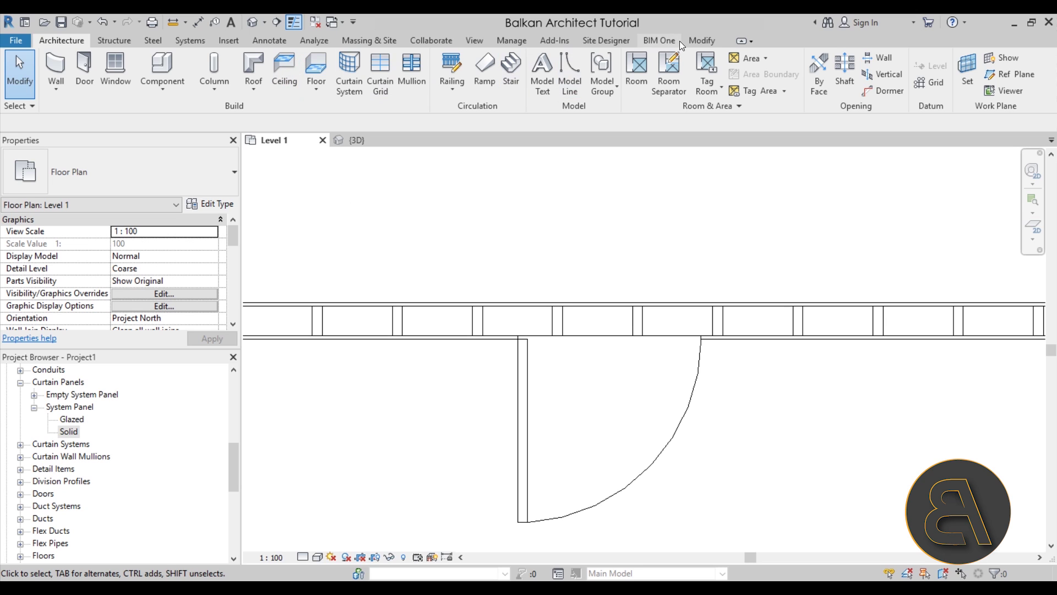
left_click(700, 43)
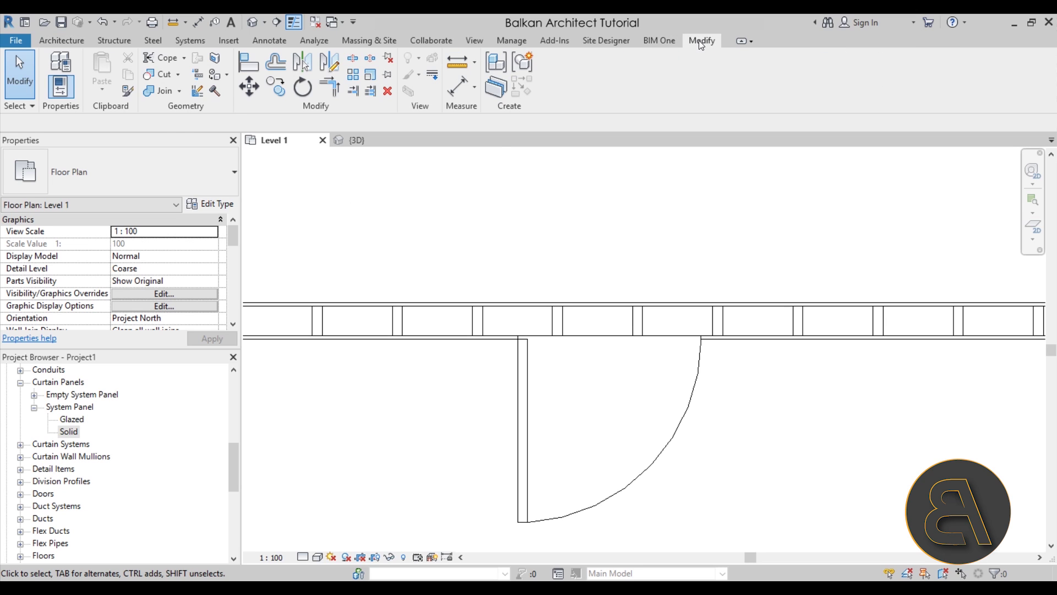
left_click(160, 93)
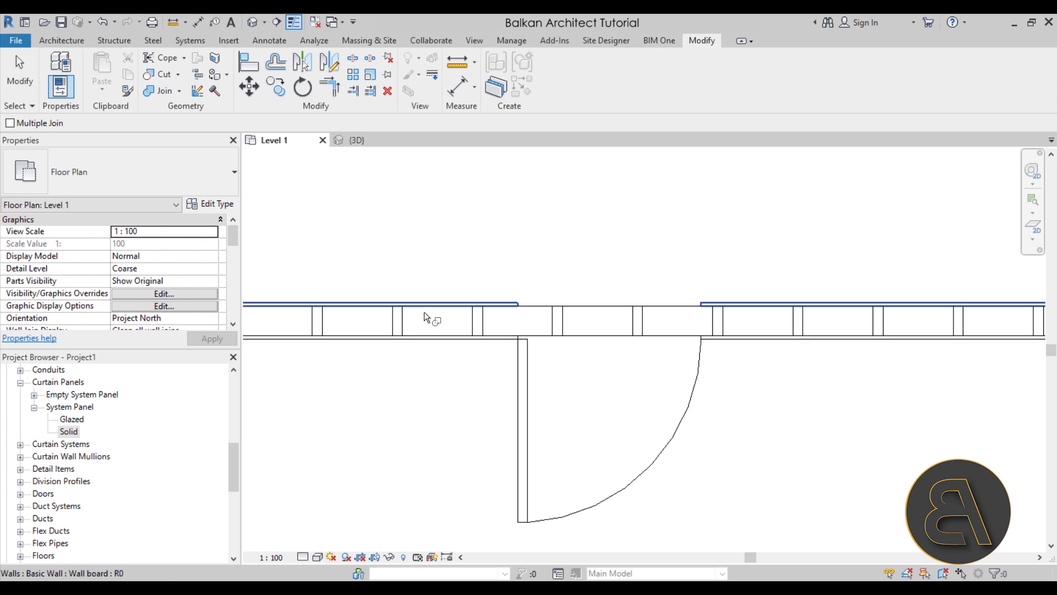
scroll(489, 389, "down", 2)
key("Escape")
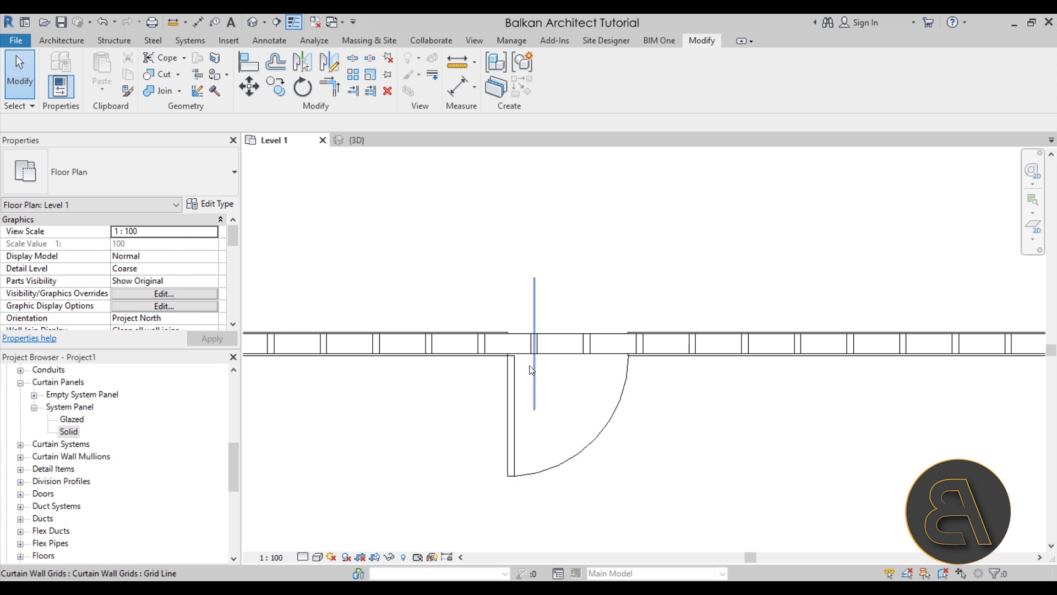
scroll(513, 341, "up", 3)
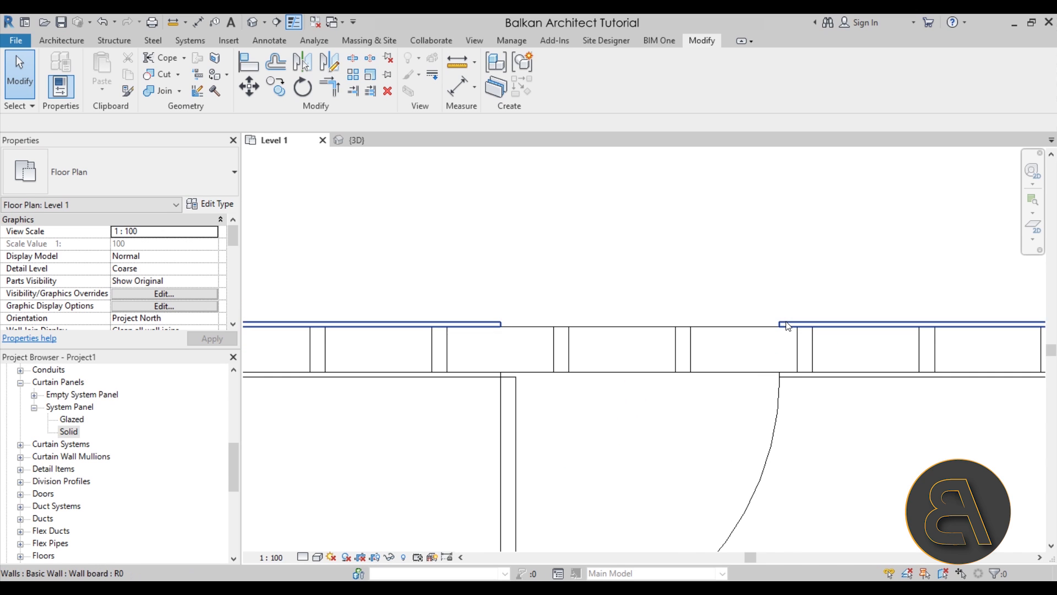
- Examine the door opening in 3D from the back and front, checking the studs and panels that cross it
left_click(251, 22)
middle_click_drag(528, 330, 380, 385, "shift")
scroll(666, 468, "up", 5)
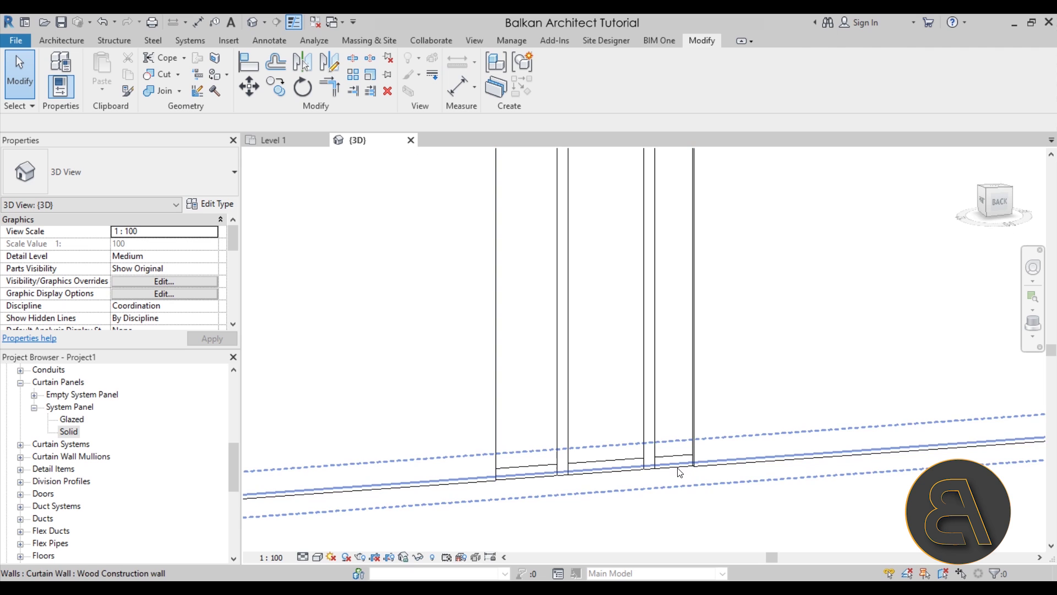
left_click(661, 477)
scroll(665, 439, "down", 2)
scroll(633, 446, "down", 4)
left_click(604, 453)
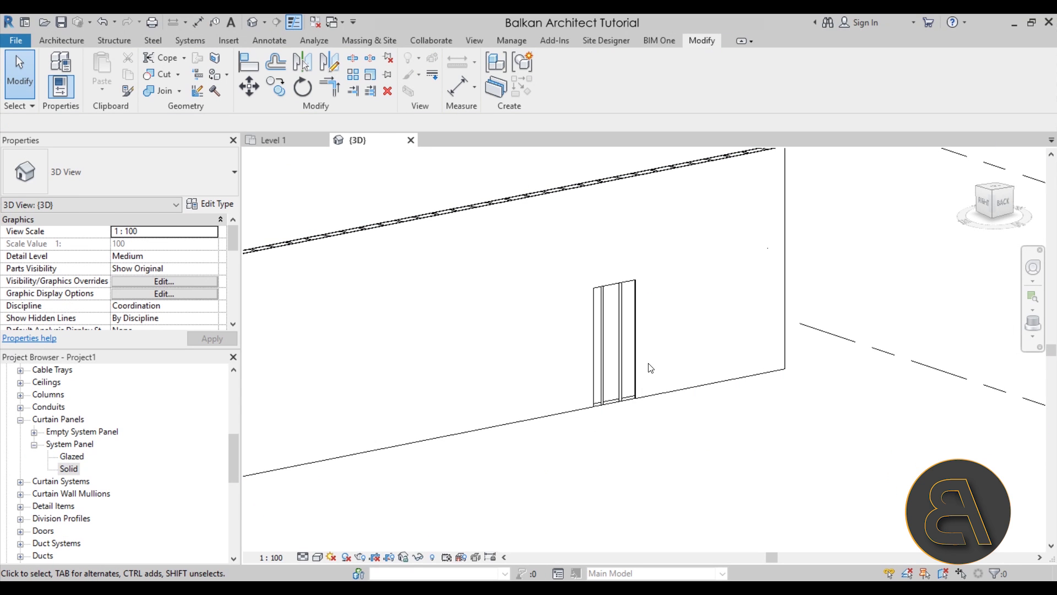
scroll(633, 374, "up", 5)
scroll(599, 468, "down", 5)
middle_click_drag(599, 468, 480, 438, "shift")
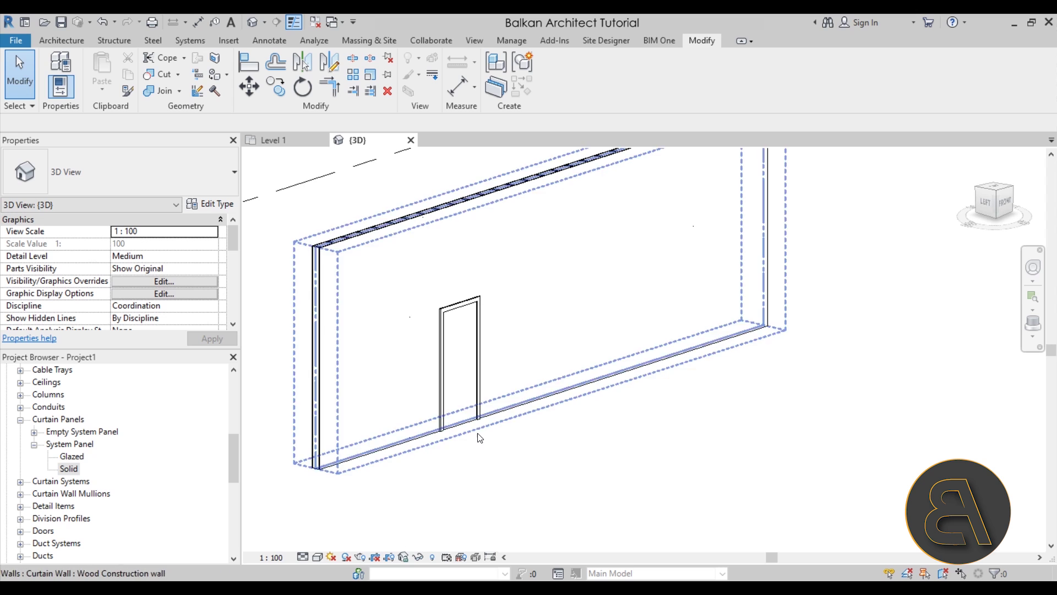
left_click(483, 440)
middle_click_drag(580, 466, 537, 471, "shift")
left_click(284, 500)
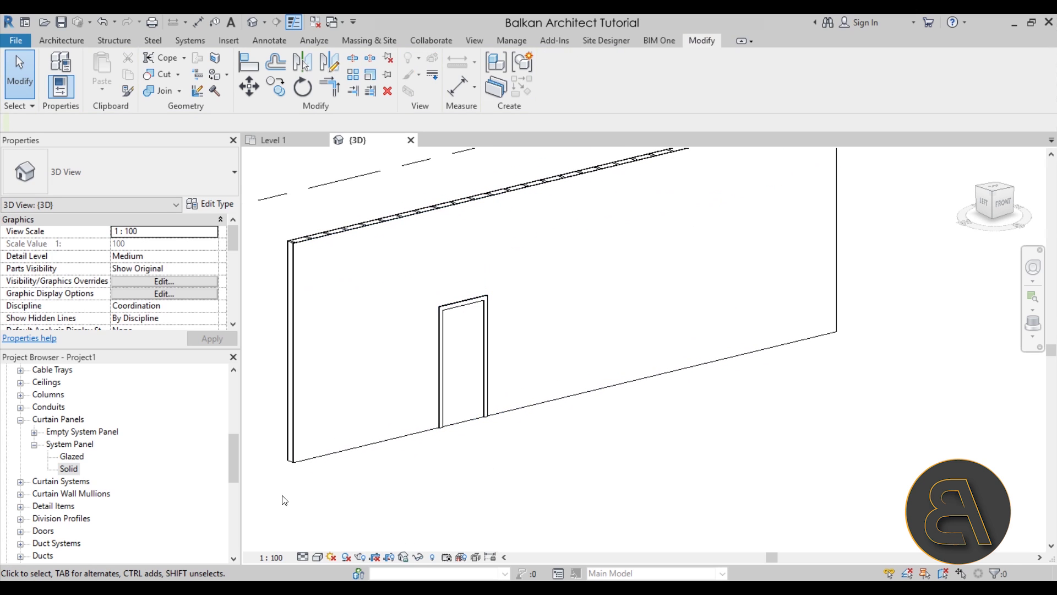
- Cut a rectangular wall opening about 683 mm wide through the curtain wall at the door in Level 1, deleting the conflicting elements
left_click(273, 140)
scroll(496, 342, "up", 3)
middle_click_drag(531, 358, 499, 355)
scroll(479, 347, "up", 2)
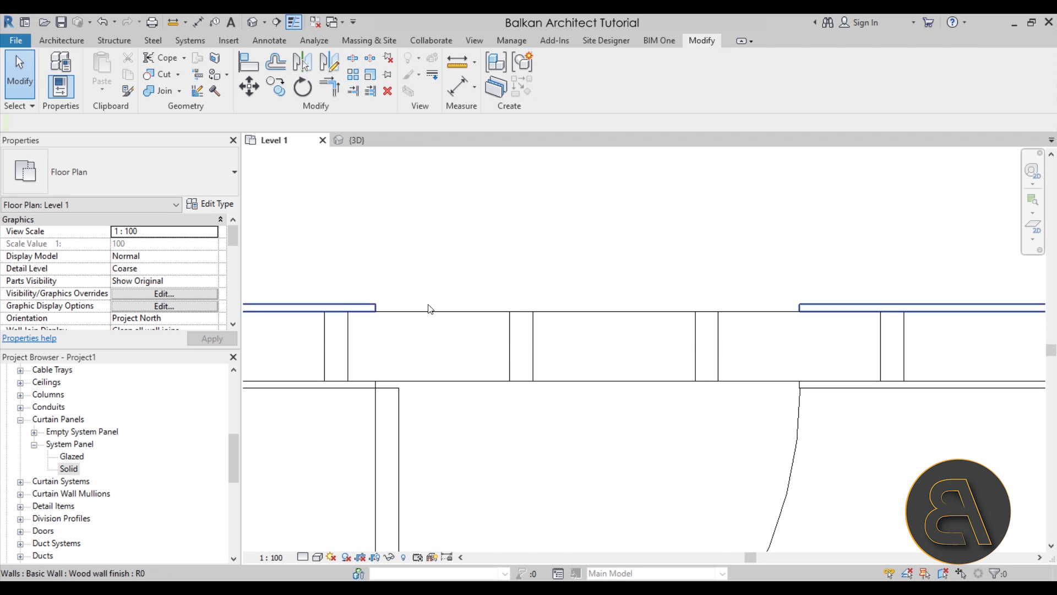
left_click(62, 40)
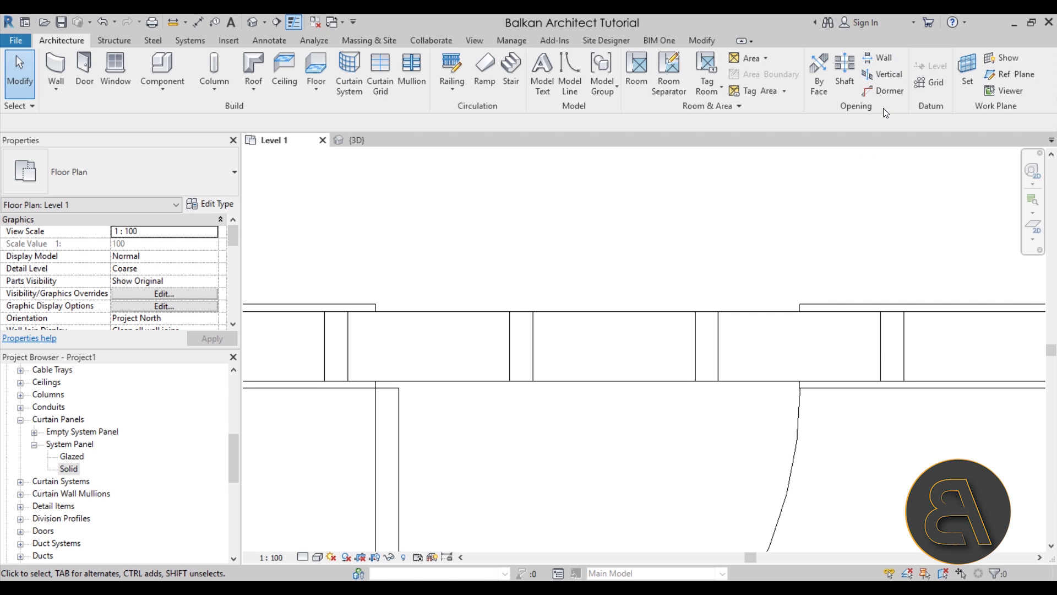
left_click(876, 64)
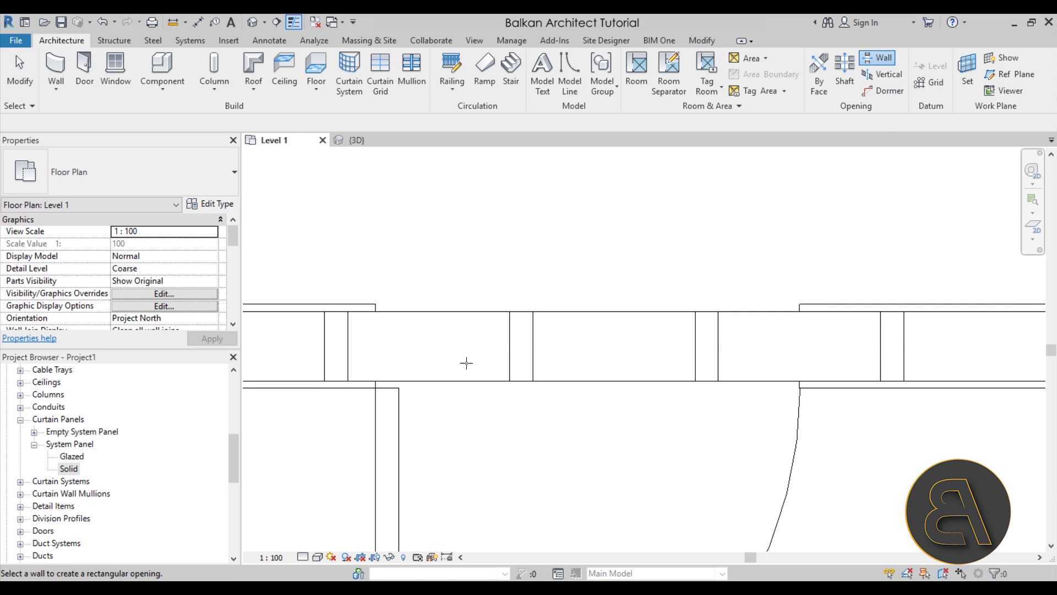
left_click(422, 345)
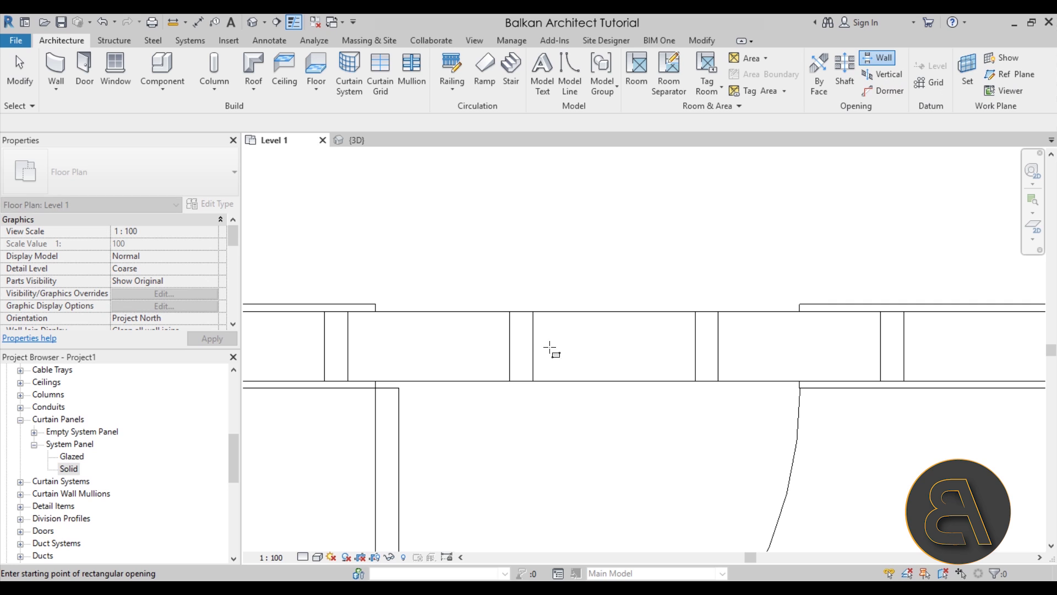
left_click(730, 351)
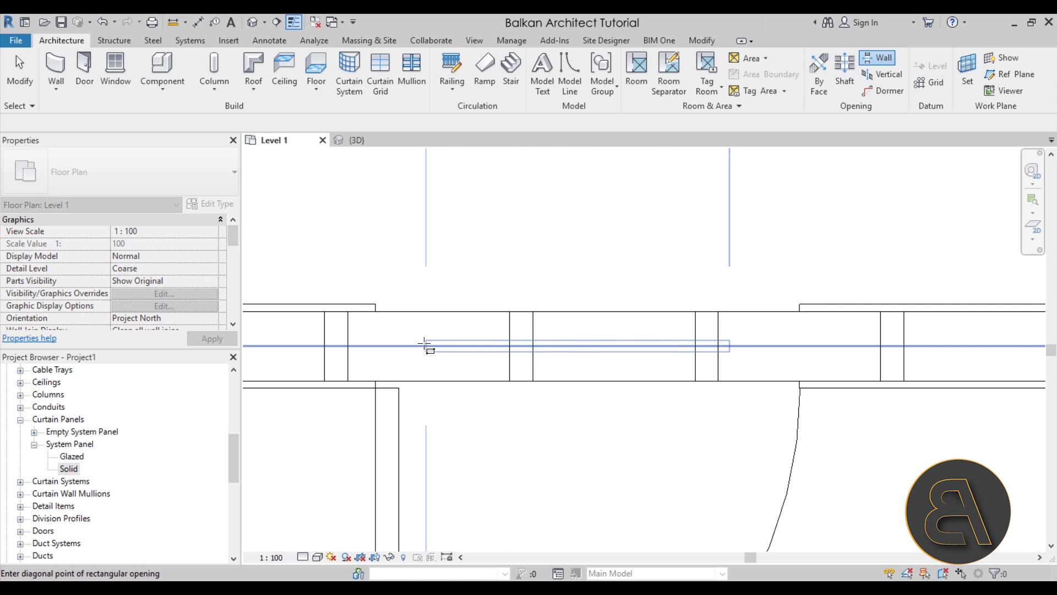
left_click(410, 391)
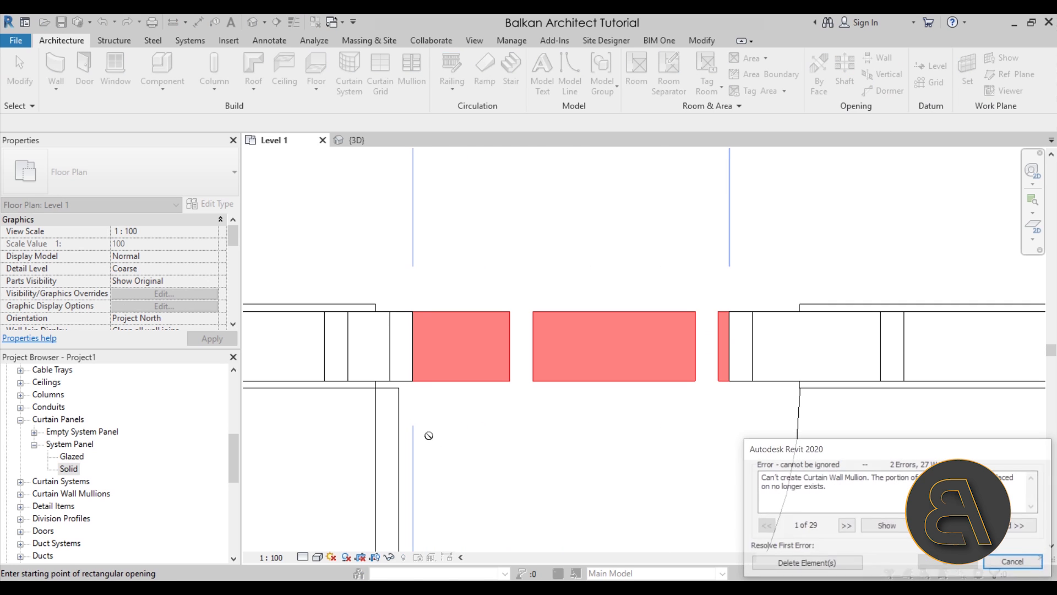
left_click(783, 569)
key("Escape")
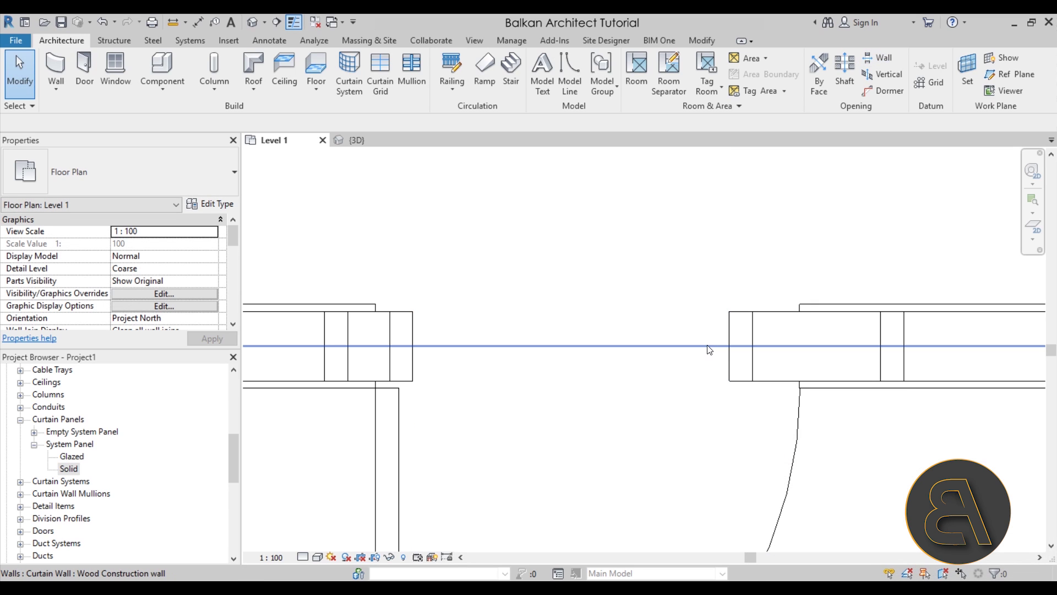
- Stretch the curtain wall opening's left end to the left door jamb, making it about 760 mm wide
left_click(708, 352)
left_click(708, 355)
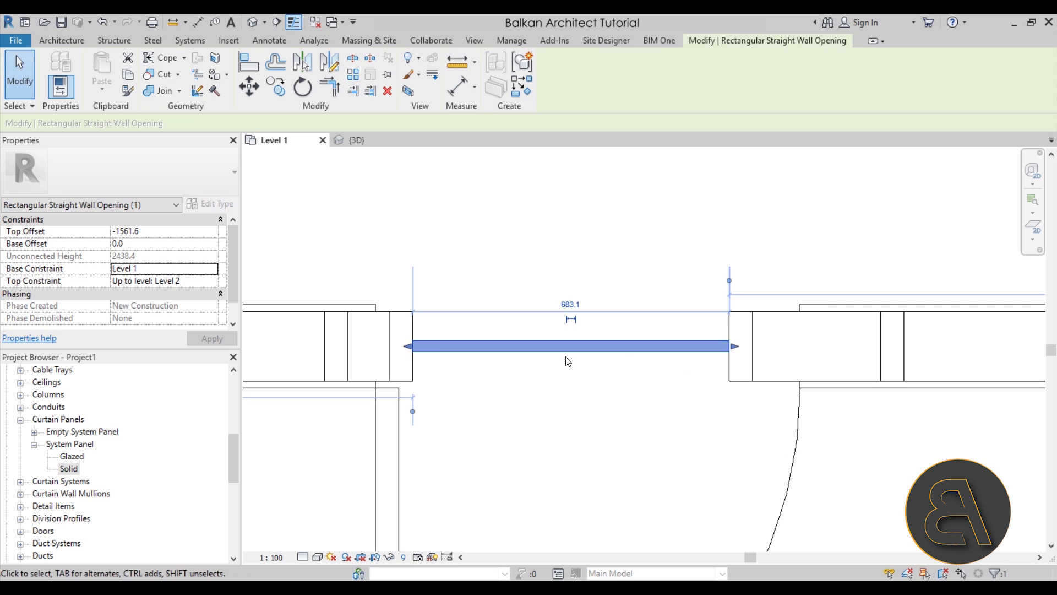
left_click_drag(408, 346, 379, 348)
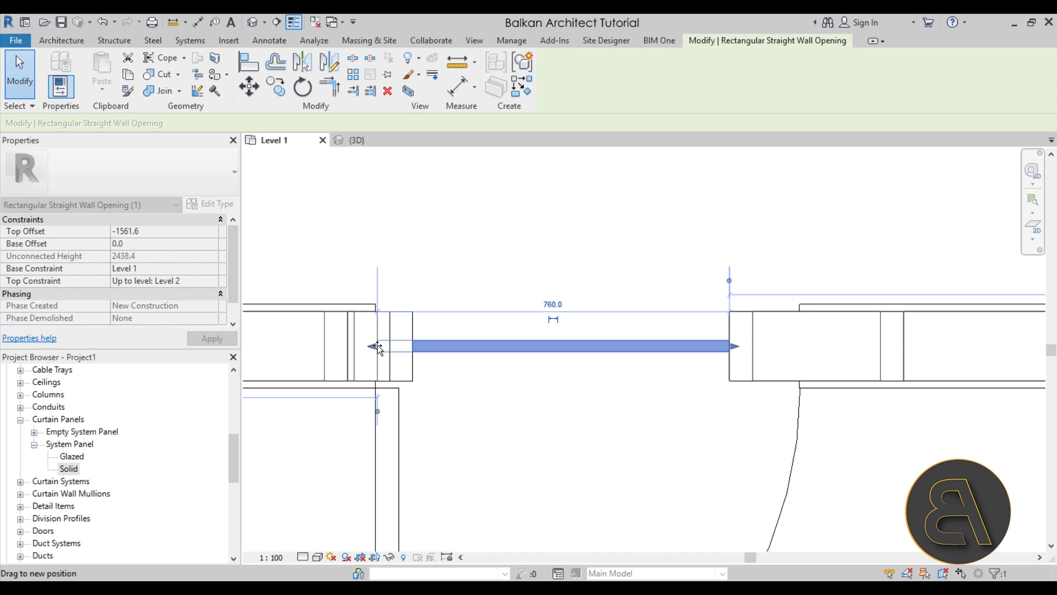
- In the 3D view, lower the top of the curtain wall opening to a height of about 2109 mm
left_click(253, 22)
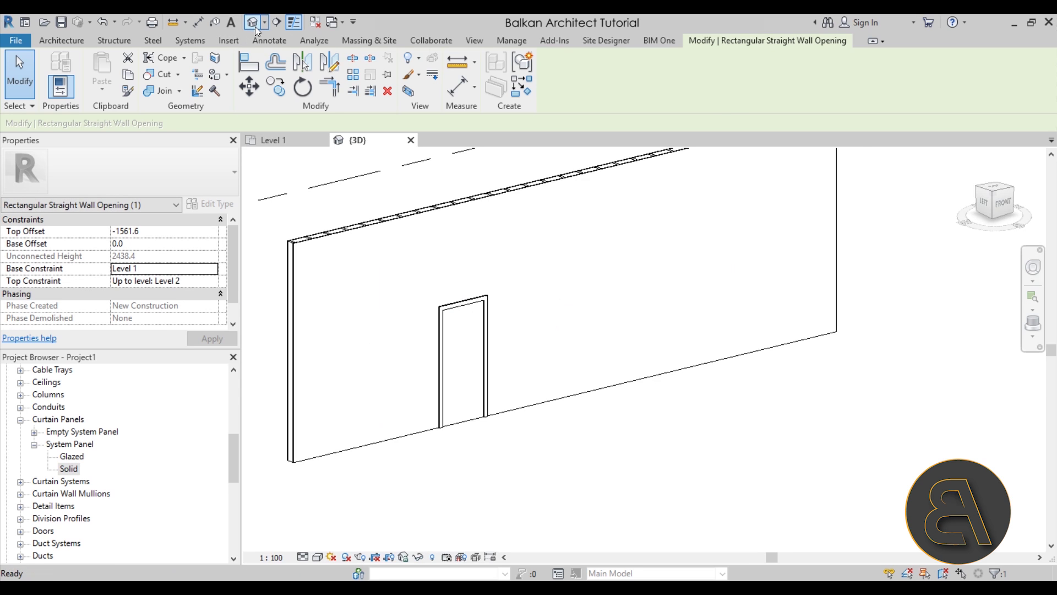
middle_click_drag(570, 433, 482, 464, "shift")
scroll(477, 412, "up", 3)
left_click(477, 412)
scroll(525, 290, "up", 3)
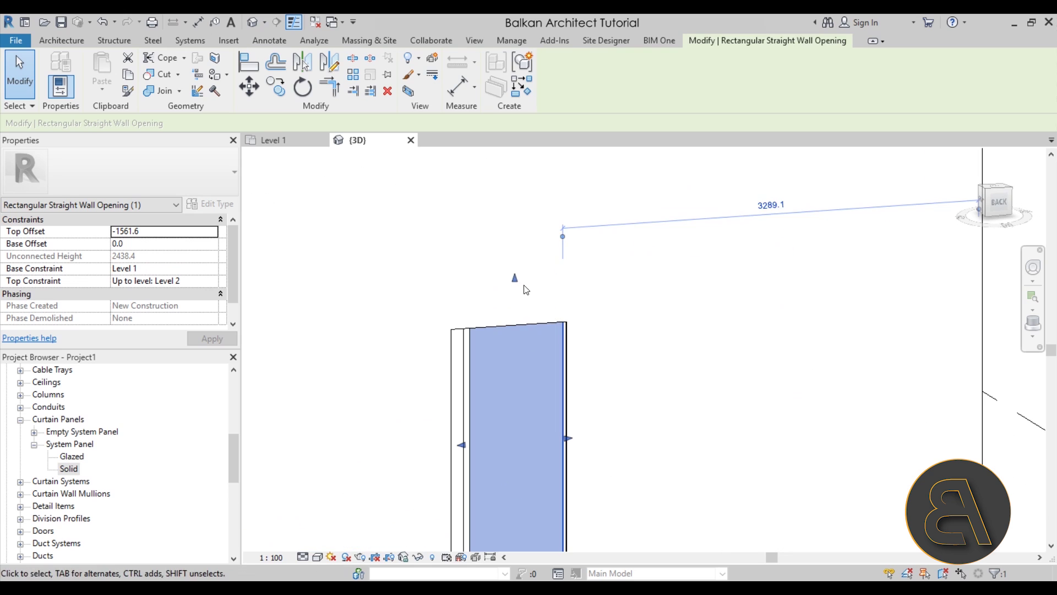
left_click_drag(516, 280, 512, 326)
middle_click_drag(530, 392, 499, 355, "shift")
scroll(499, 356, "up", 5)
left_click_drag(537, 349, 518, 323)
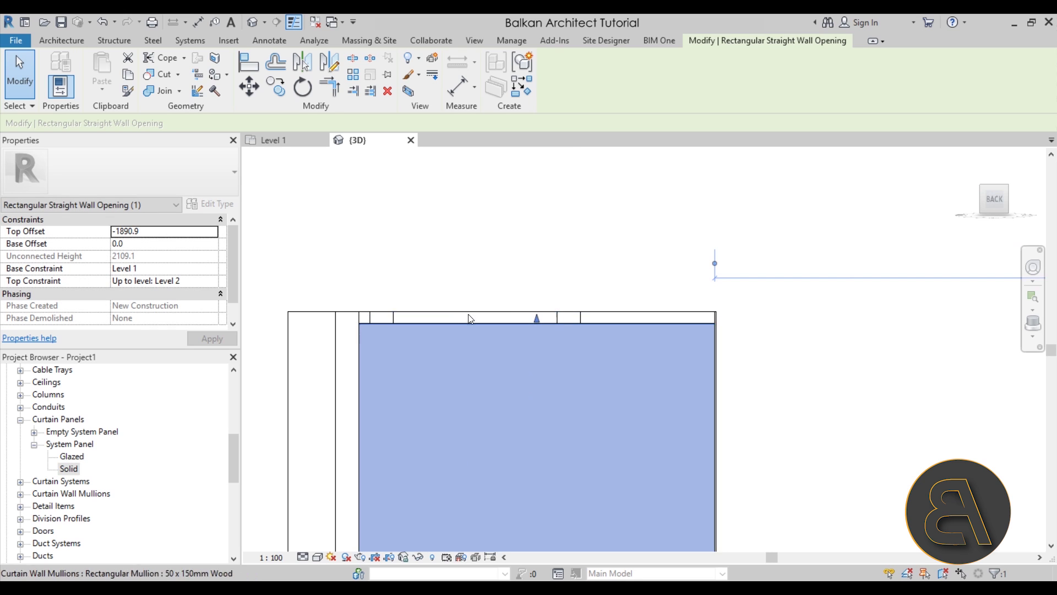
- Align the curtain wall opening's top and side edges with the door opening in the back wall board wall
scroll(467, 257, "down", 3)
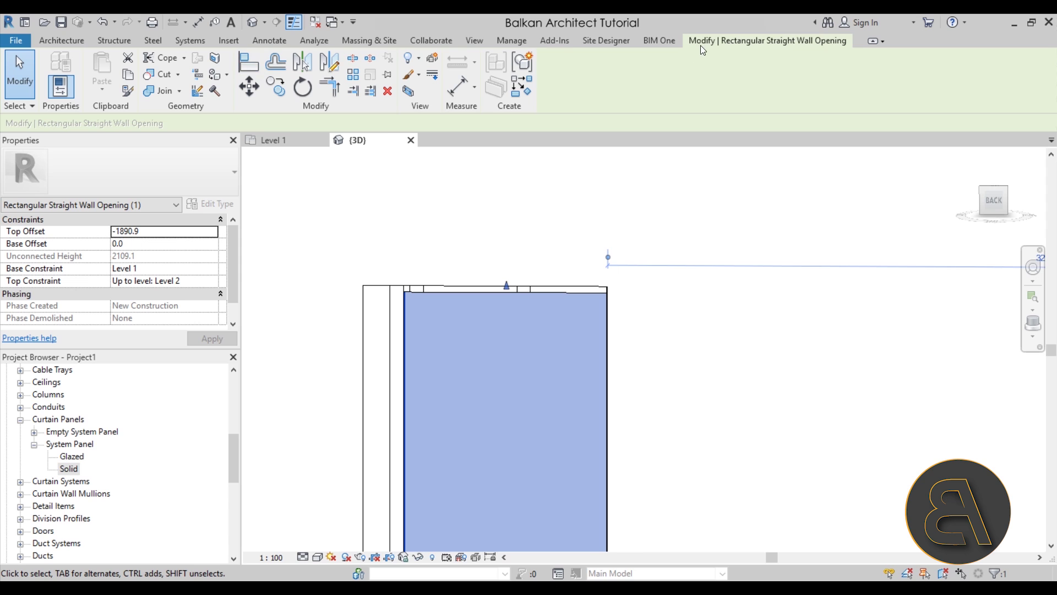
left_click(248, 65)
middle_click_drag(371, 286, 379, 352, "shift")
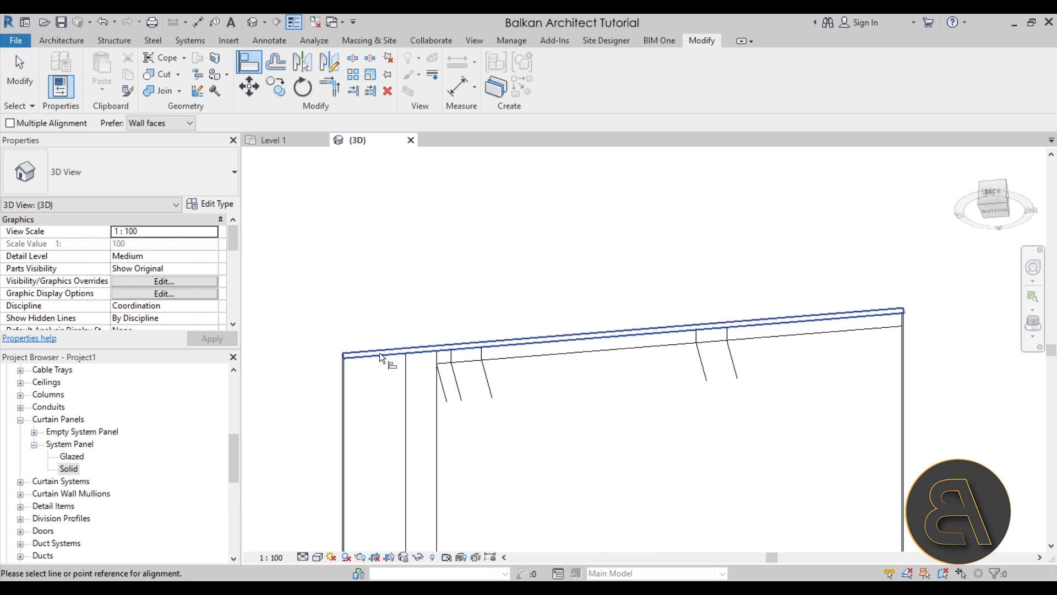
left_click(383, 356)
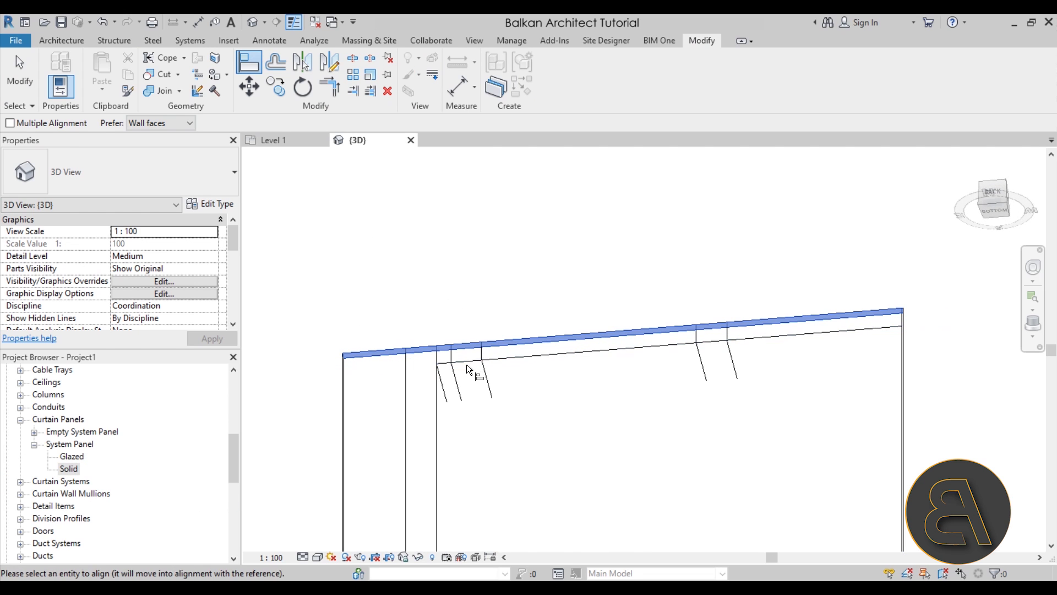
middle_click_drag(505, 366, 502, 459, "shift")
left_click(510, 312)
left_click(441, 399)
left_click(490, 394)
key("Escape")
left_click(529, 318)
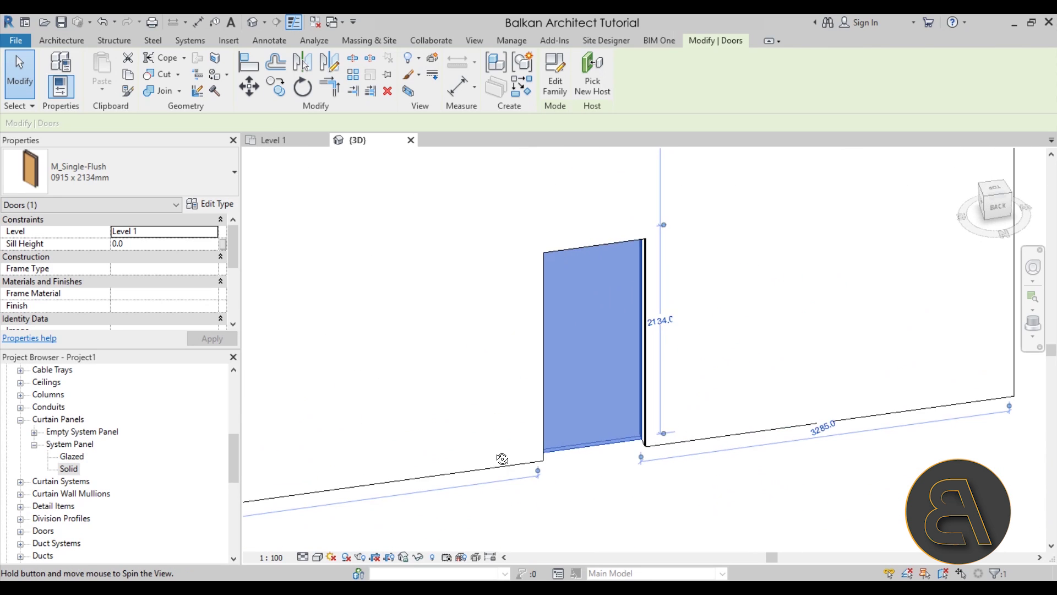
key("Escape")
- Temporarily hide the back Wood wall finish wall in the 3D view to expose the framing around the door
middle_click_drag(618, 512, 507, 319, "shift")
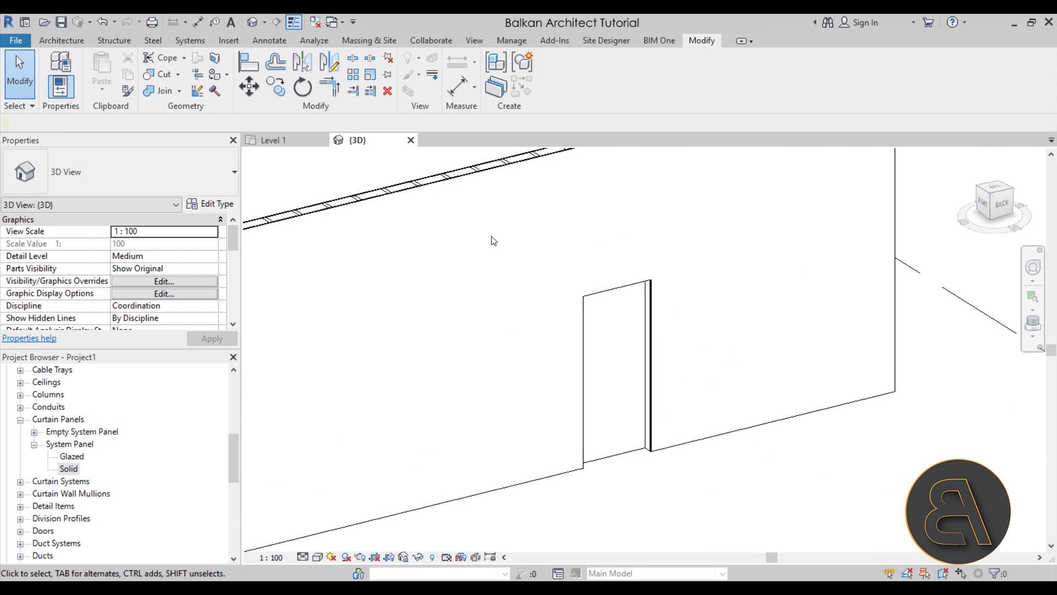
left_click(649, 471)
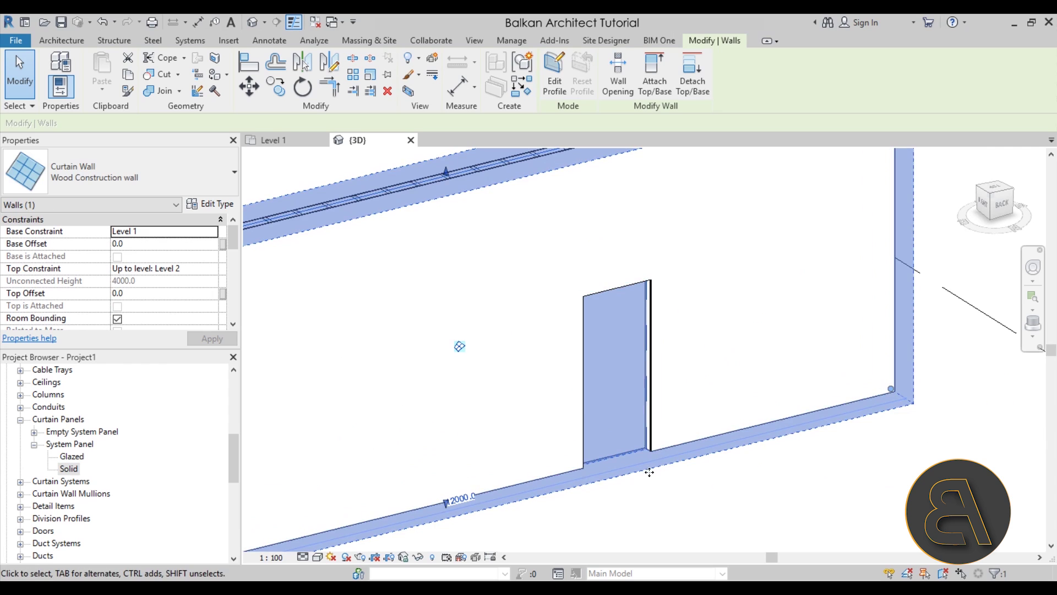
key("Escape")
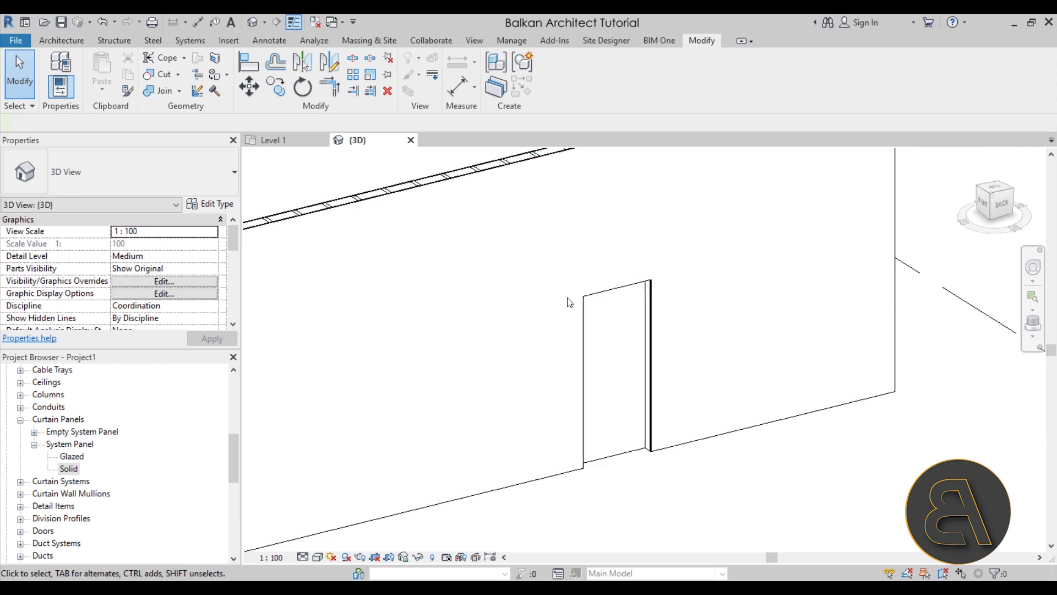
left_click(465, 182)
scroll(609, 432, "up", 6)
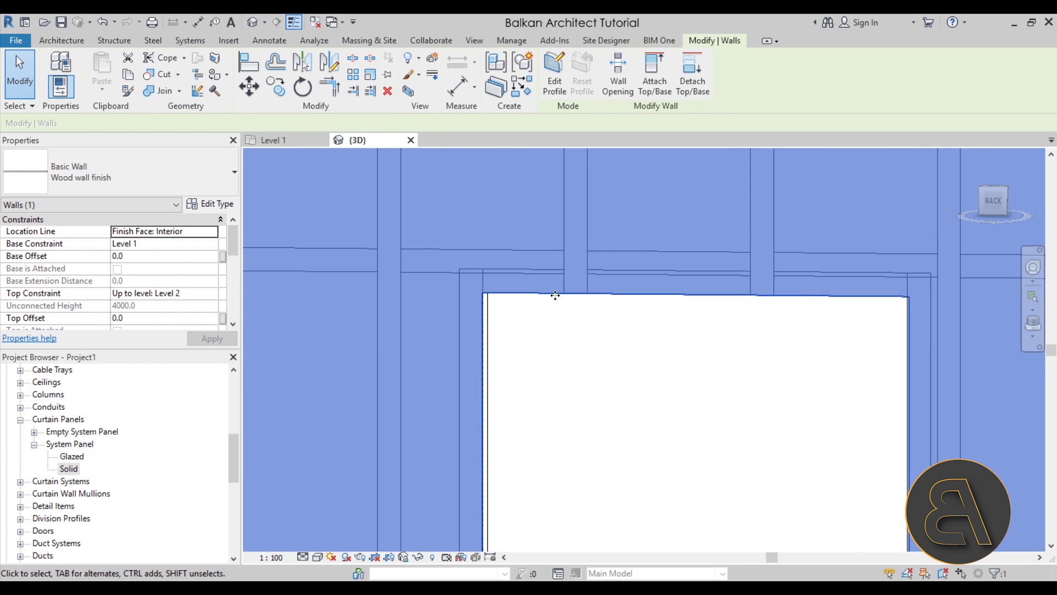
scroll(496, 309, "down", 4)
middle_click_drag(512, 323, 670, 371, "shift")
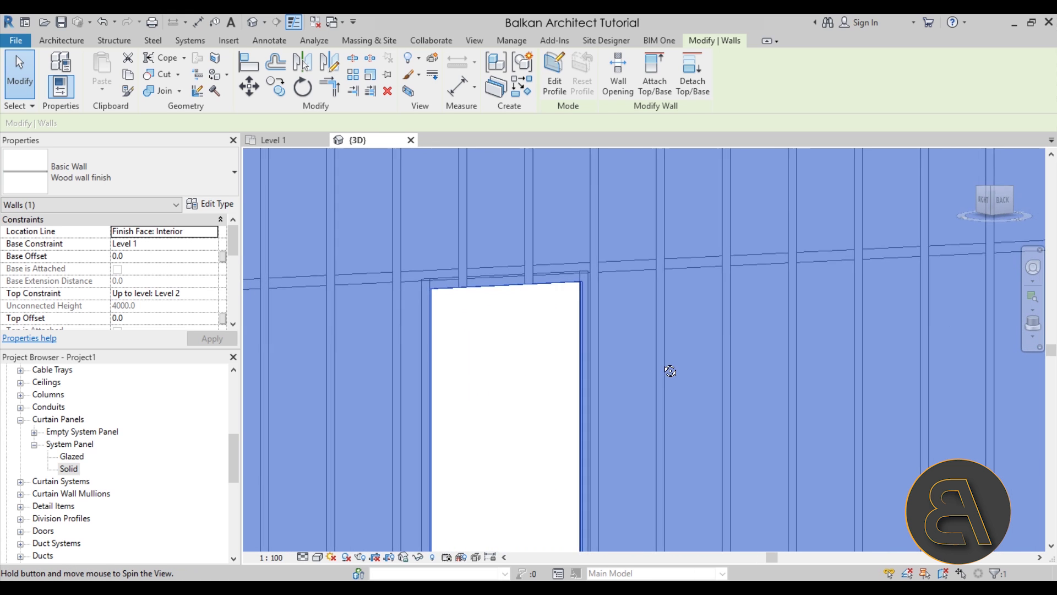
scroll(516, 282, "up", 3)
scroll(516, 282, "down", 3)
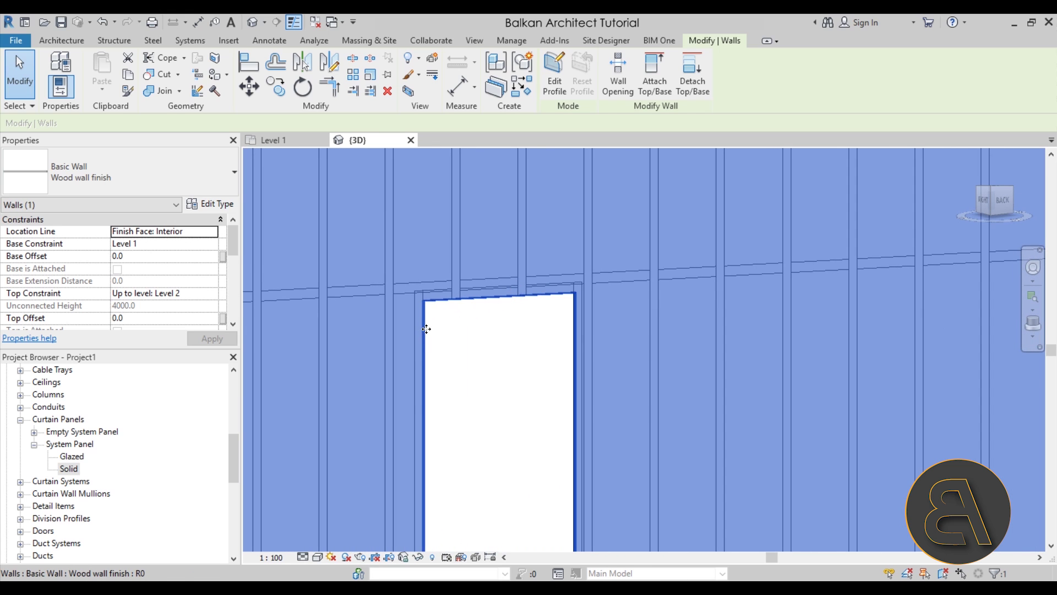
scroll(426, 328, "down", 5)
middle_click_drag(484, 338, 677, 317)
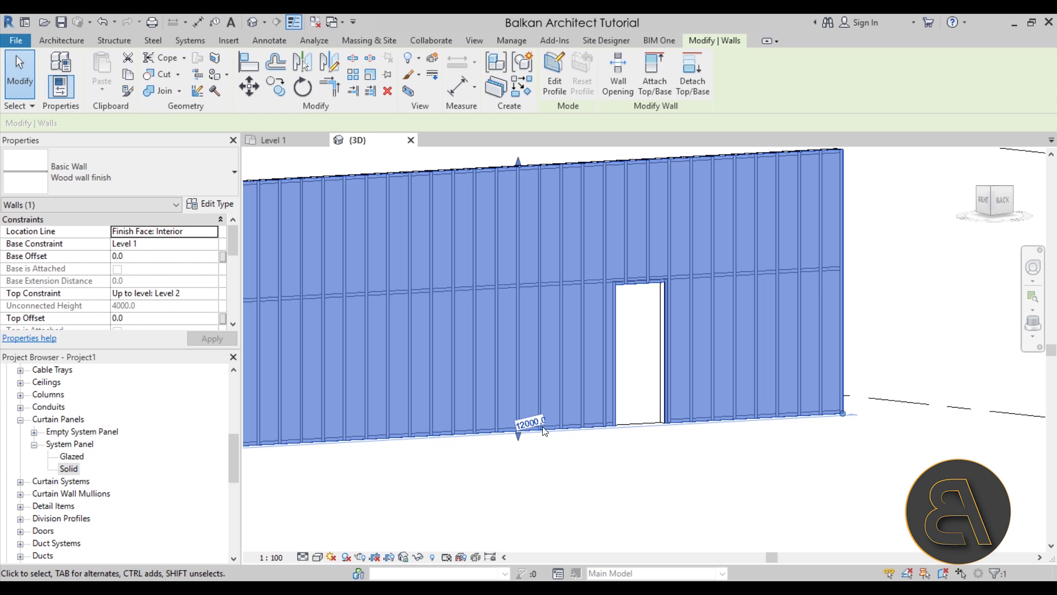
left_click(426, 561)
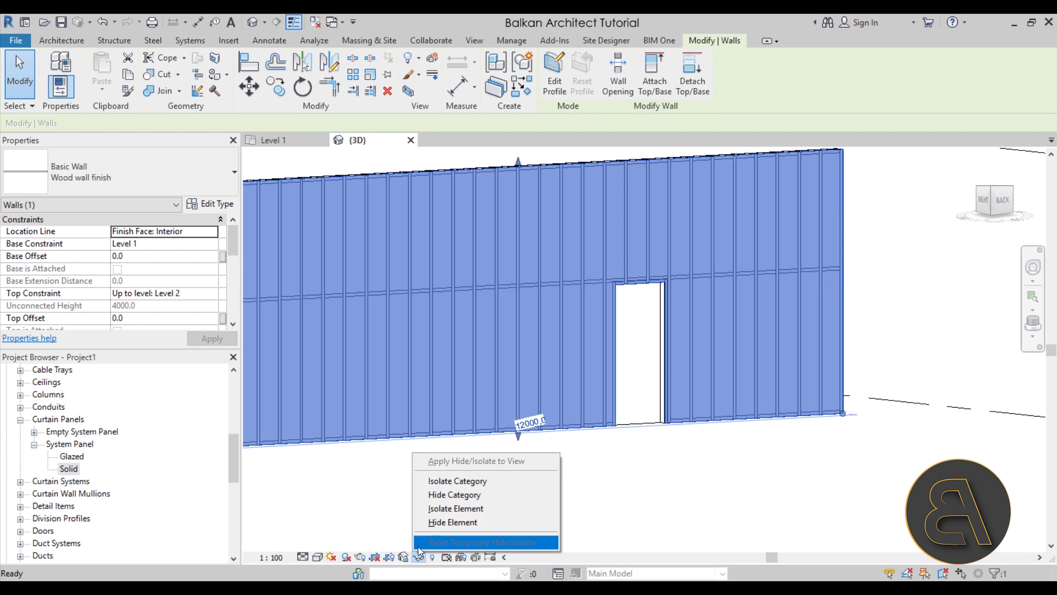
left_click(452, 523)
- Try to delete the short horizontal mullion at the left upper corner of the door opening
middle_click_drag(602, 471, 656, 498, "shift")
scroll(572, 319, "up", 6)
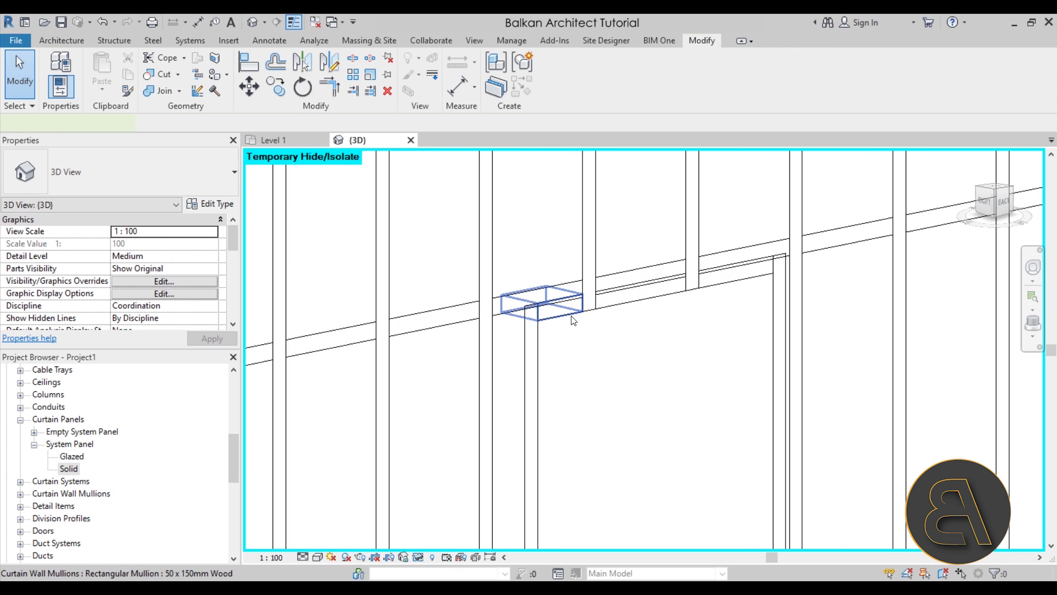
left_click(572, 319)
key("Delete")
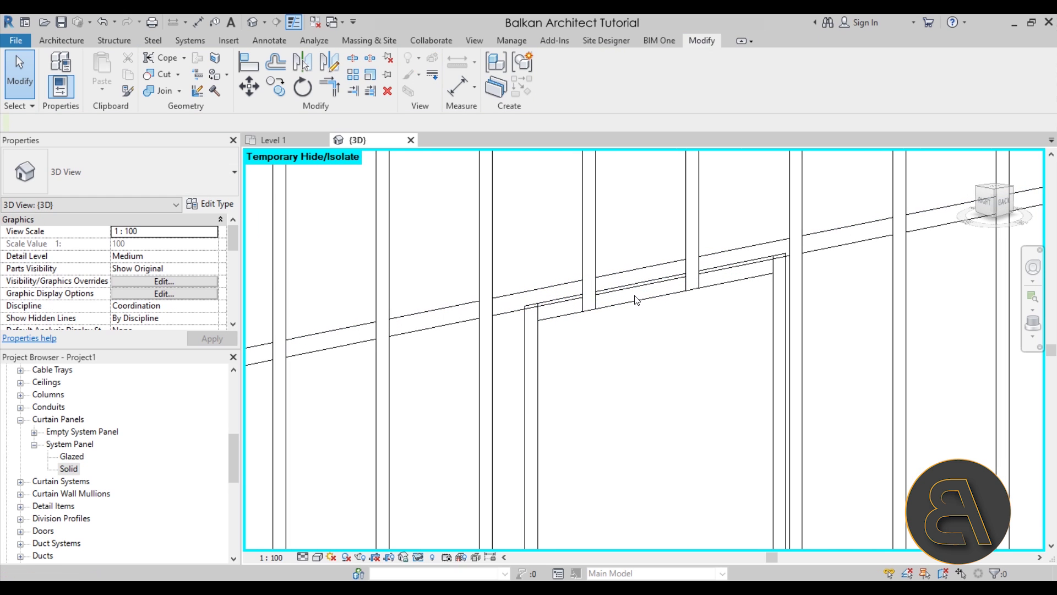
- Inspect the middle header mullion and the horizontal grid line running just above the door opening
left_click(634, 294)
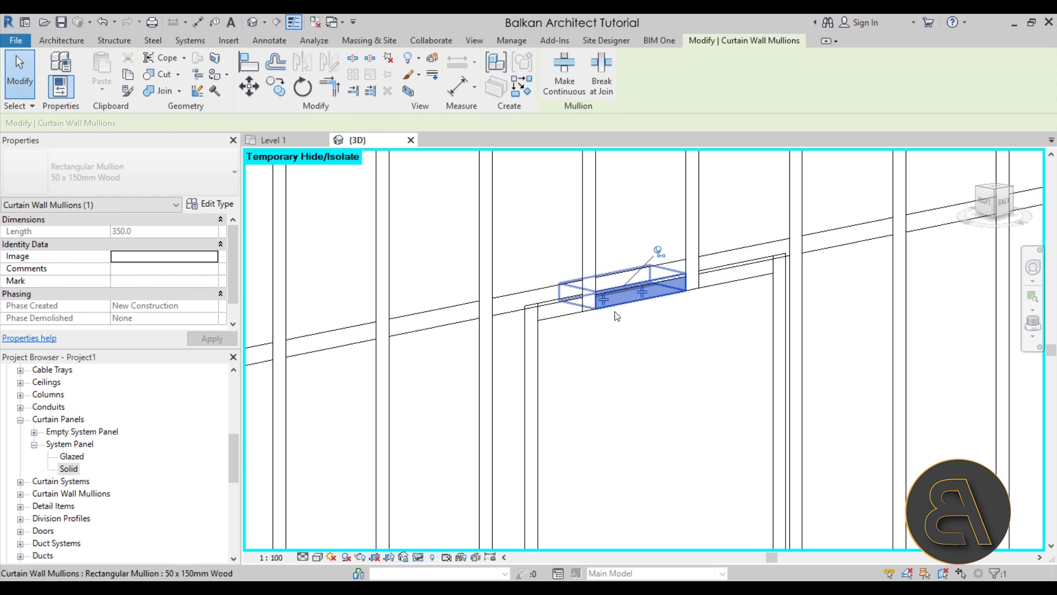
scroll(618, 328, "down", 4)
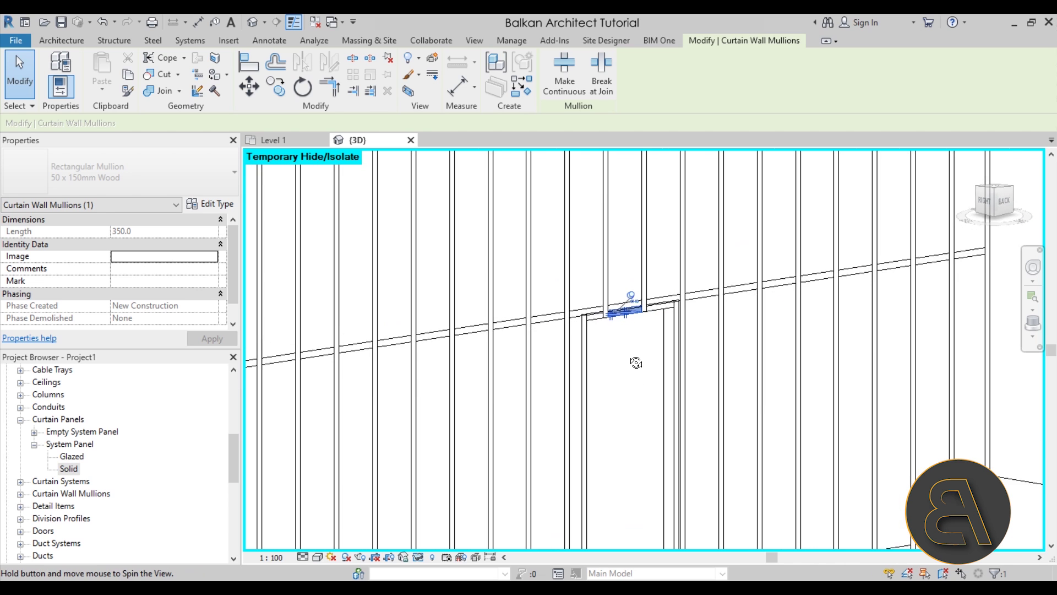
scroll(613, 364, "up", 3)
scroll(522, 332, "down", 2)
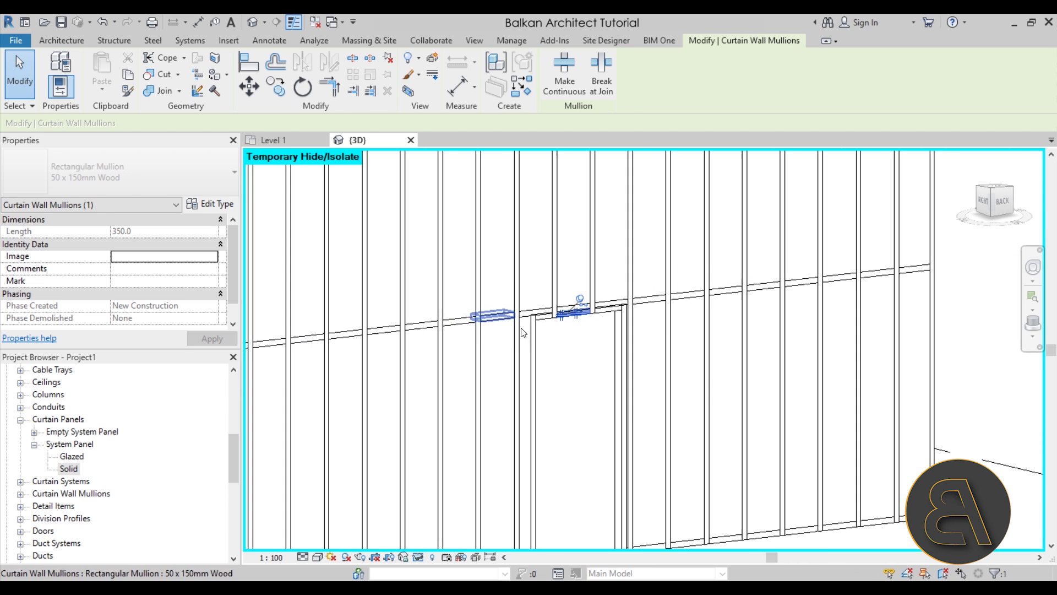
left_click(692, 302)
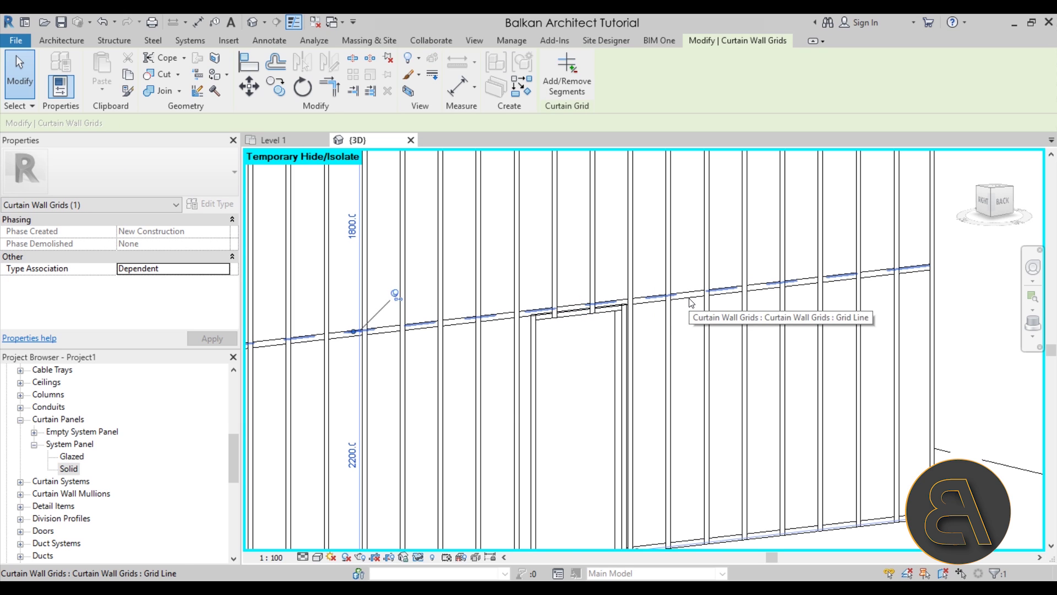
left_click(553, 399)
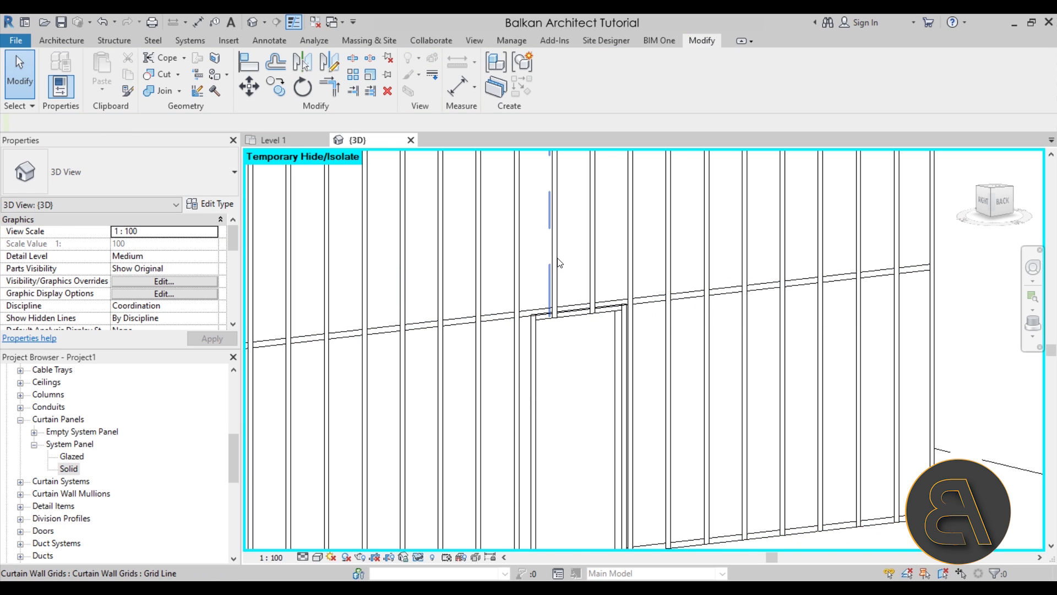
- Set the horizontal grid spacing of the Wood Construction wall type to 2400 mm
left_click(950, 299)
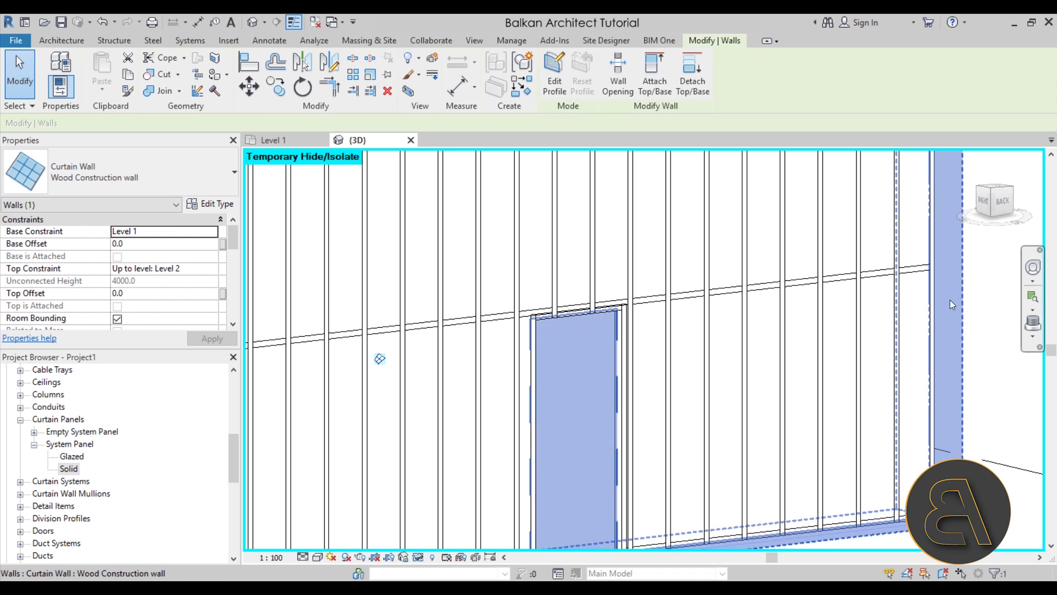
left_click(222, 209)
scroll(358, 354, "down", 1)
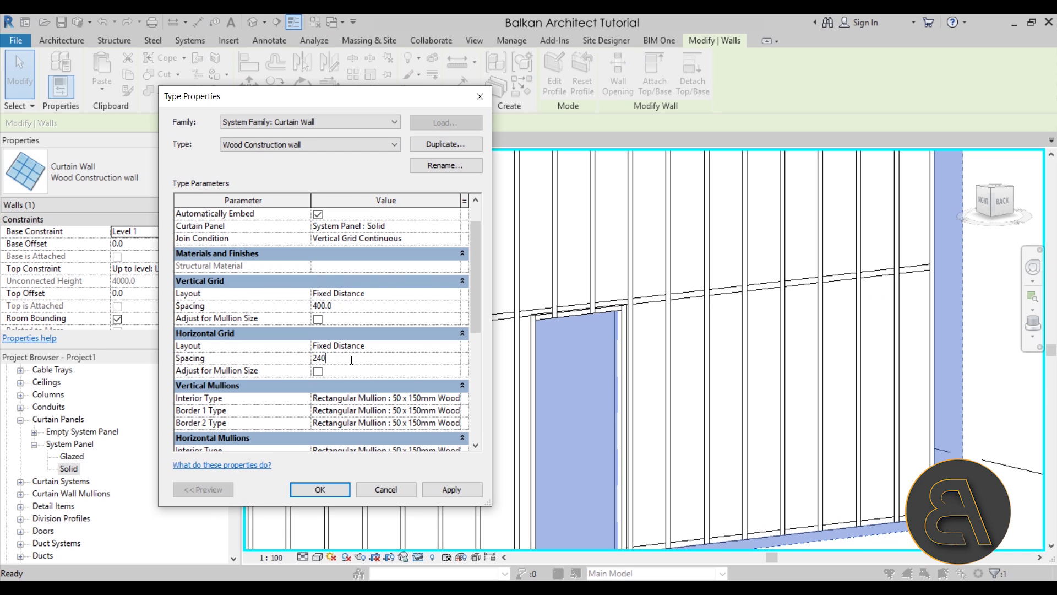
left_click(459, 490)
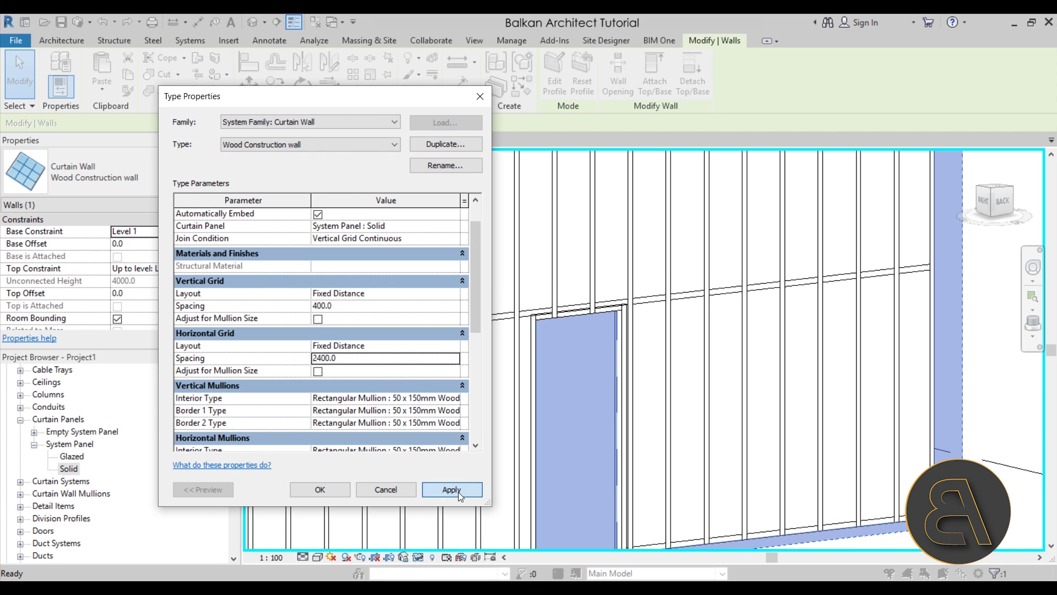
left_click(319, 490)
middle_click_drag(592, 365, 580, 358, "shift")
scroll(583, 350, "up", 3)
key("Escape")
scroll(572, 309, "up", 2)
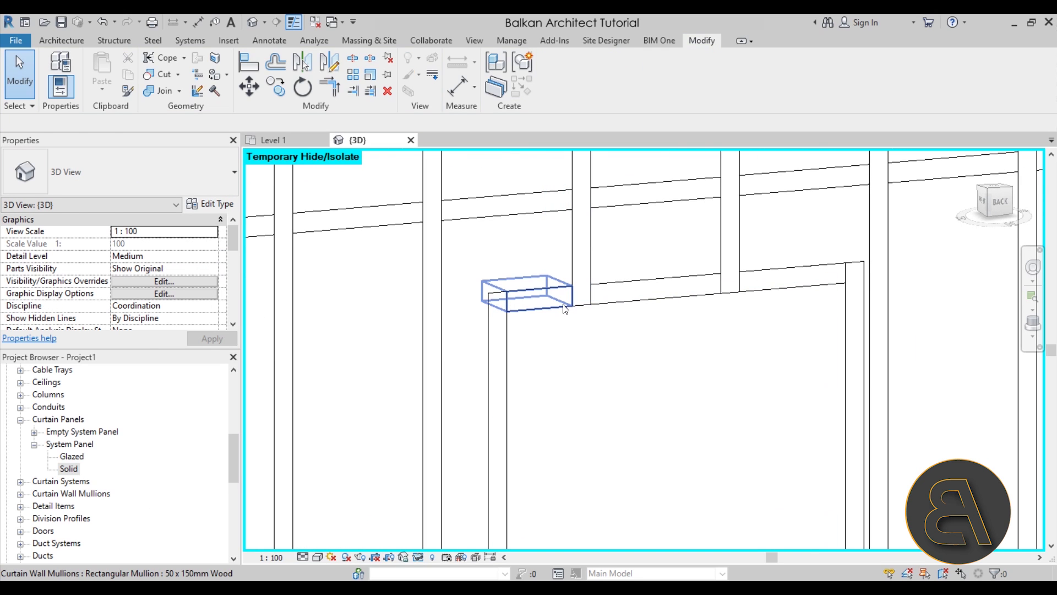
- Toggle the lower joins of the two short vertical mullions above the door so the header runs continuously beneath them
left_click(575, 302)
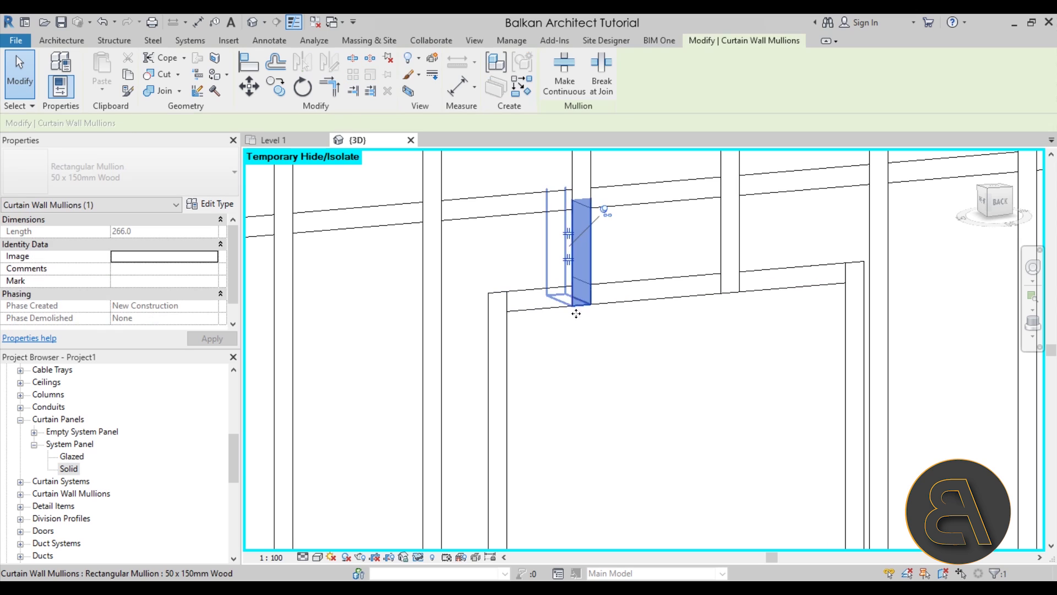
left_click(569, 260)
left_click(618, 342)
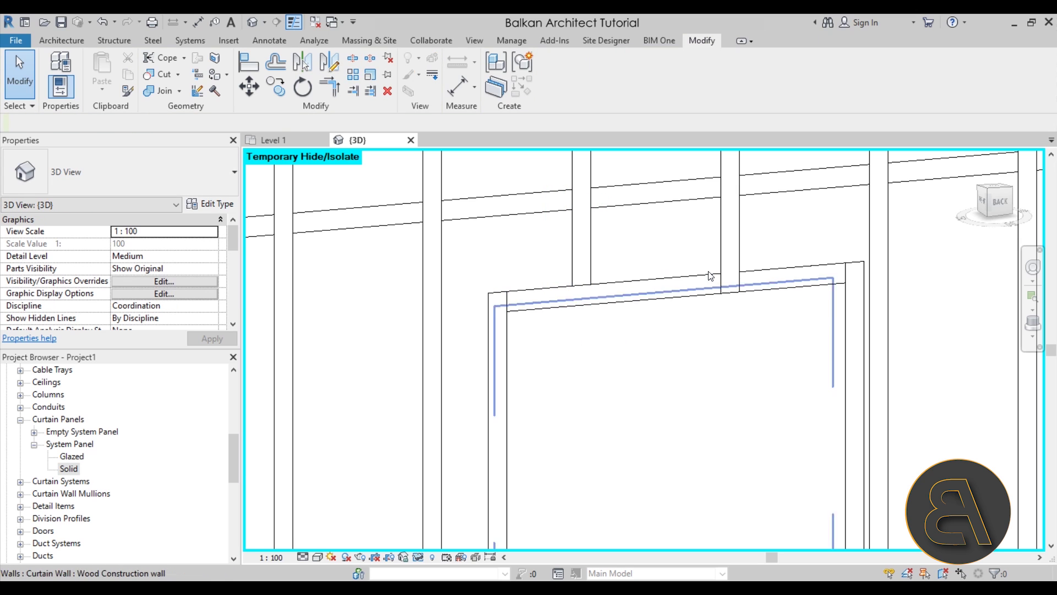
left_click(728, 264)
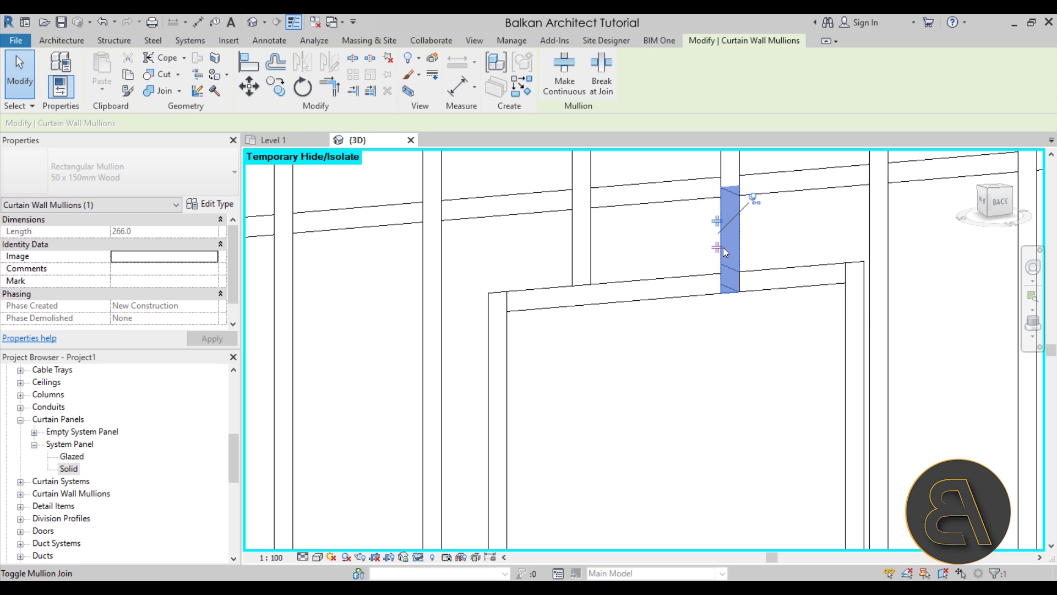
left_click(725, 322)
scroll(725, 322, "down", 3)
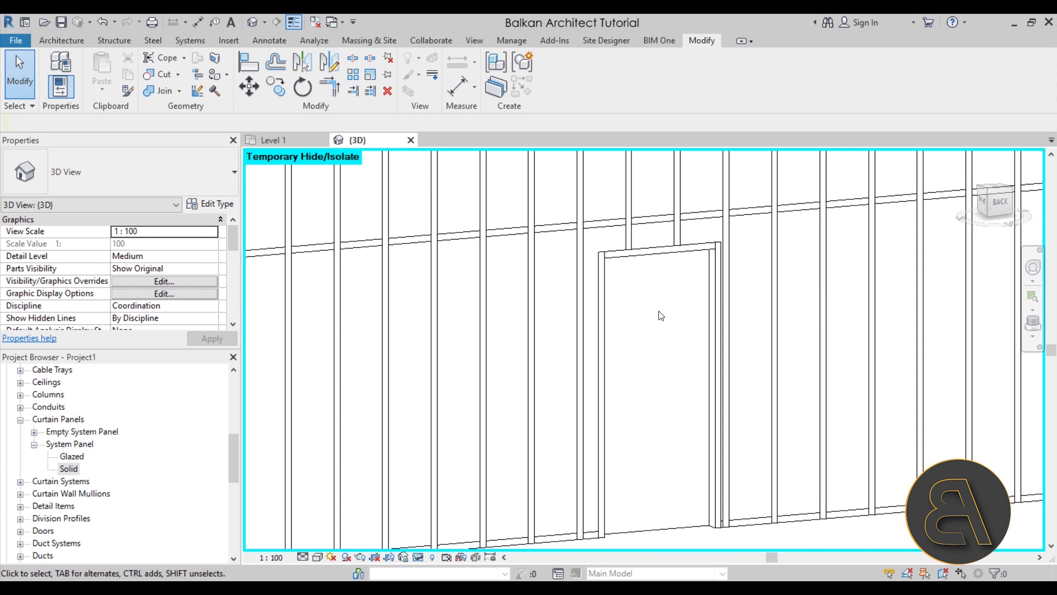
- Toggle the outer joins of the door header's two end mullions so the header extends over both side studs
scroll(615, 266, "up", 3)
left_click(614, 263)
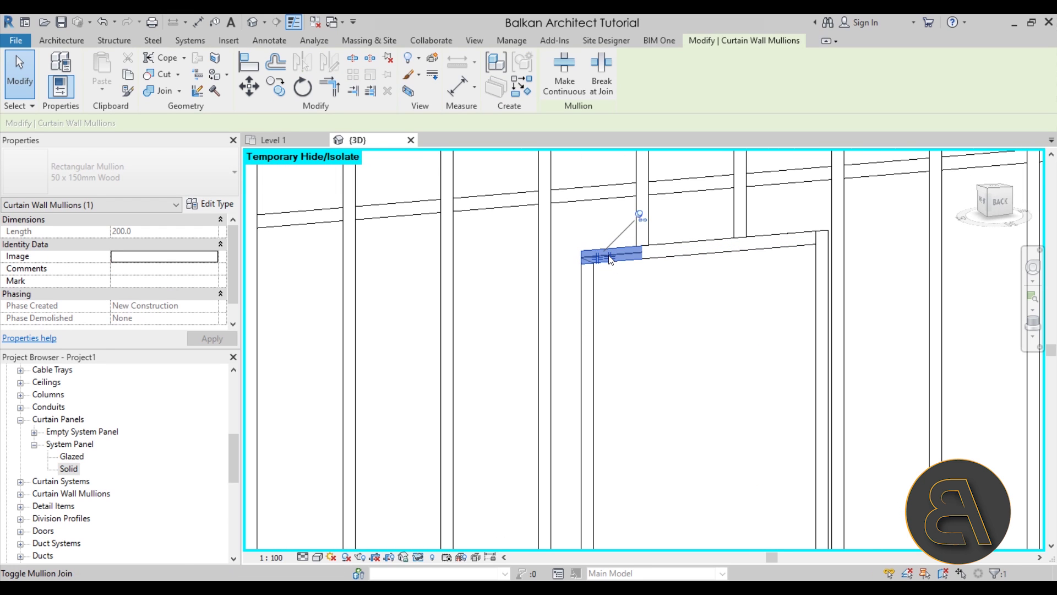
left_click(625, 289)
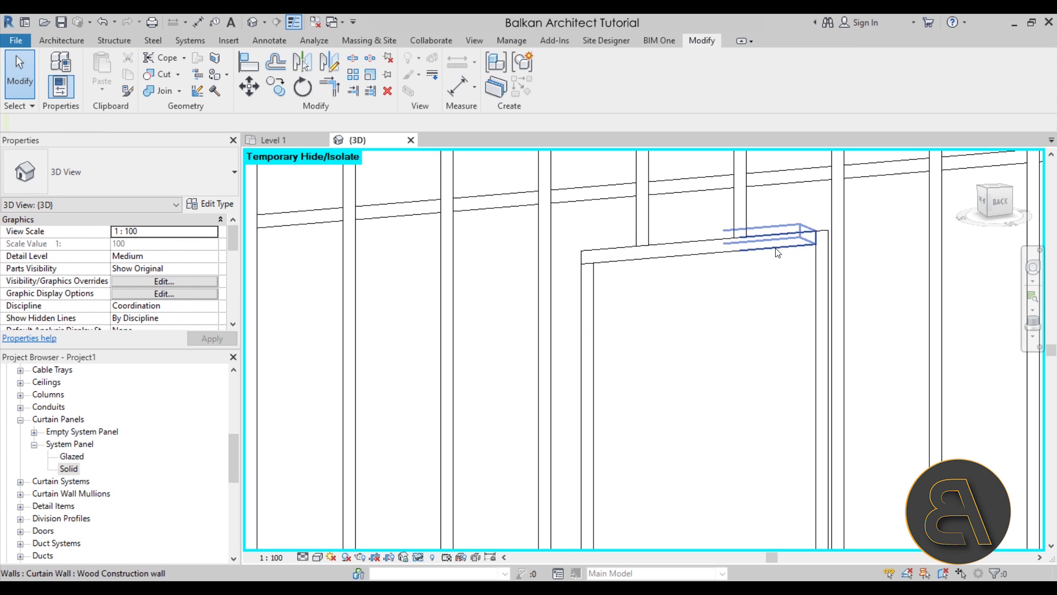
left_click(784, 248)
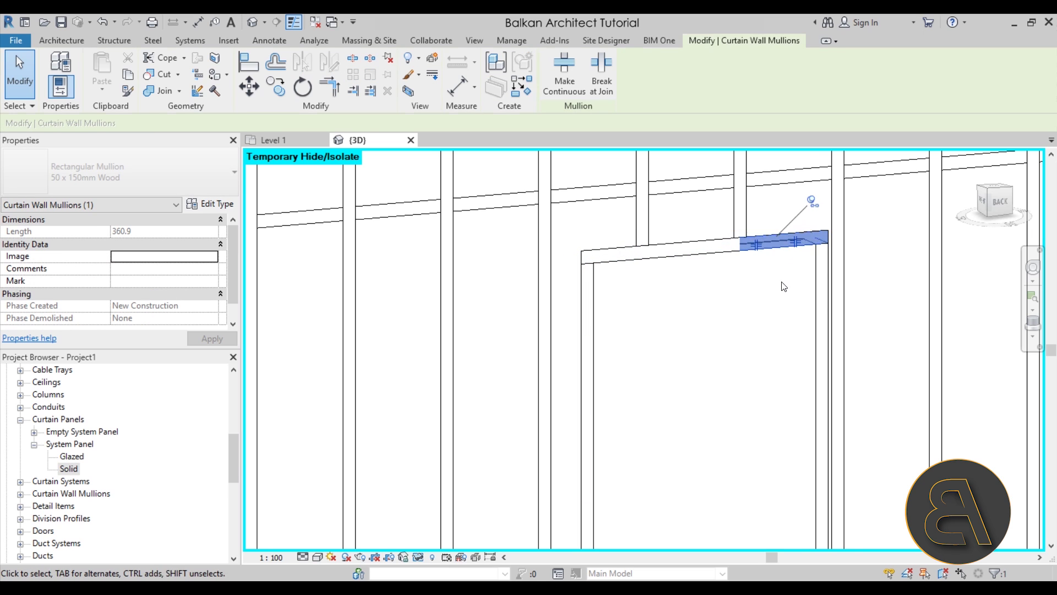
key("Escape")
- Examine the door framing and the whole stud wall from the back and from several angles
scroll(725, 314, "down", 5)
middle_click_drag(725, 314, 707, 380, "shift")
scroll(707, 380, "down", 4)
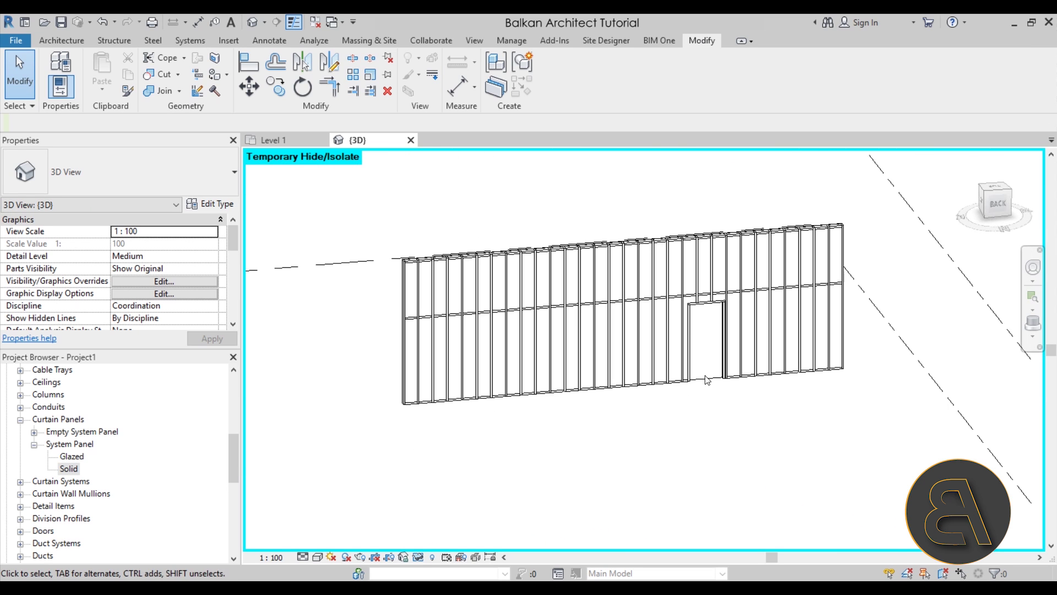
middle_click_drag(660, 444, 673, 292, "shift")
scroll(688, 302, "up", 6)
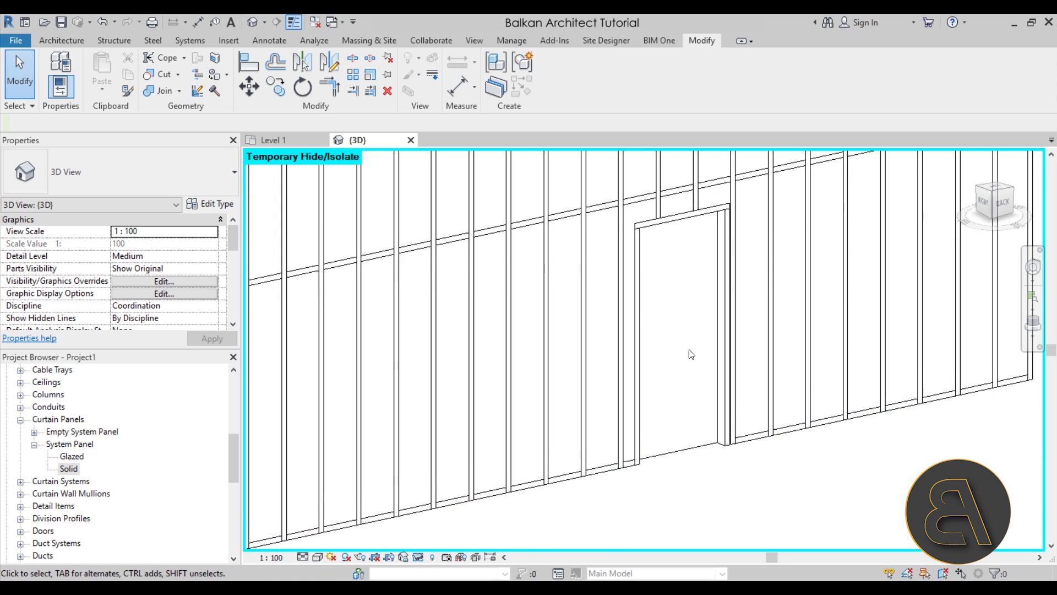
scroll(691, 354, "down", 4)
middle_click_drag(674, 347, 605, 312, "shift")
scroll(649, 344, "up", 4)
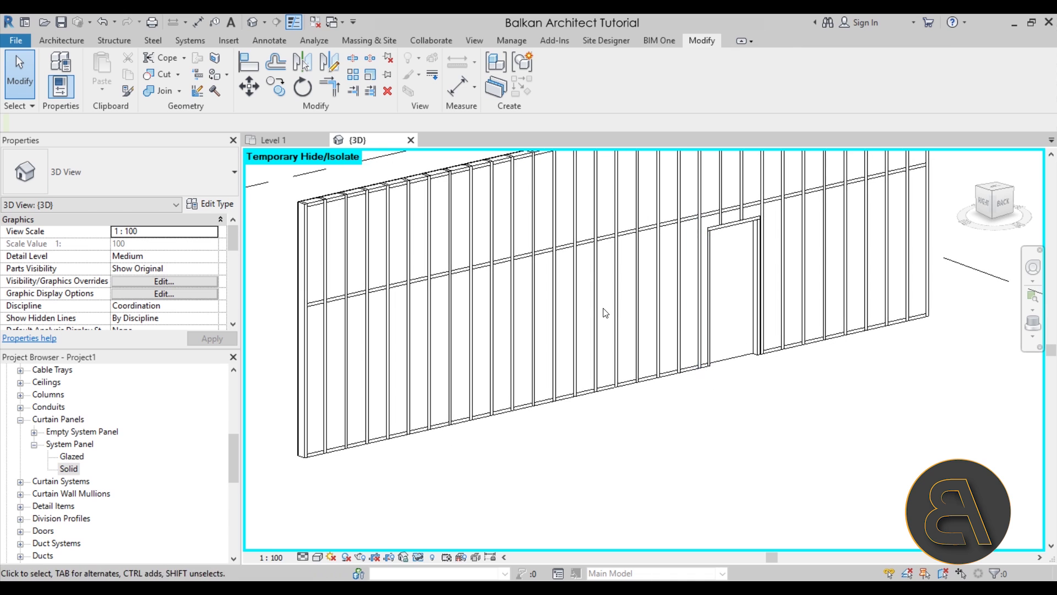
middle_click_drag(665, 346, 656, 360)
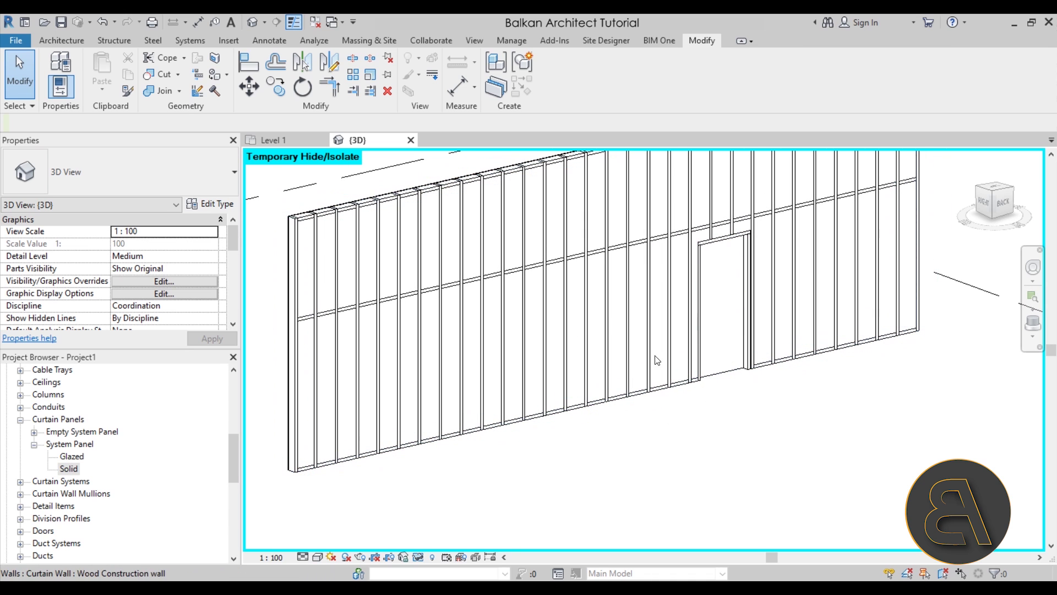
- Add a one-segment horizontal curtain grid line in a lower stud bay beside the door, 1400 mm above the wall base
left_click(60, 44)
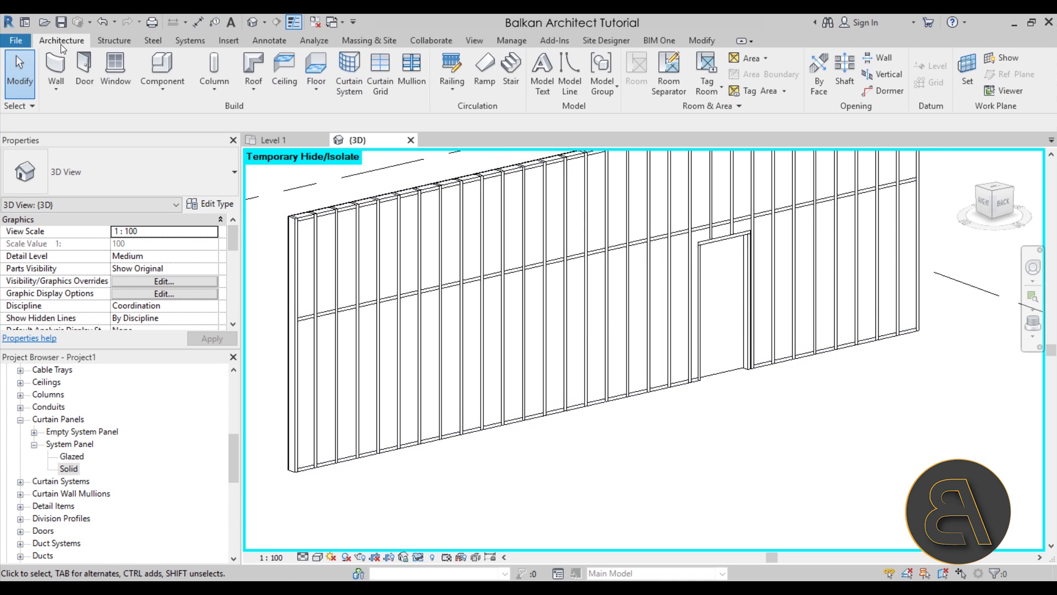
left_click(381, 94)
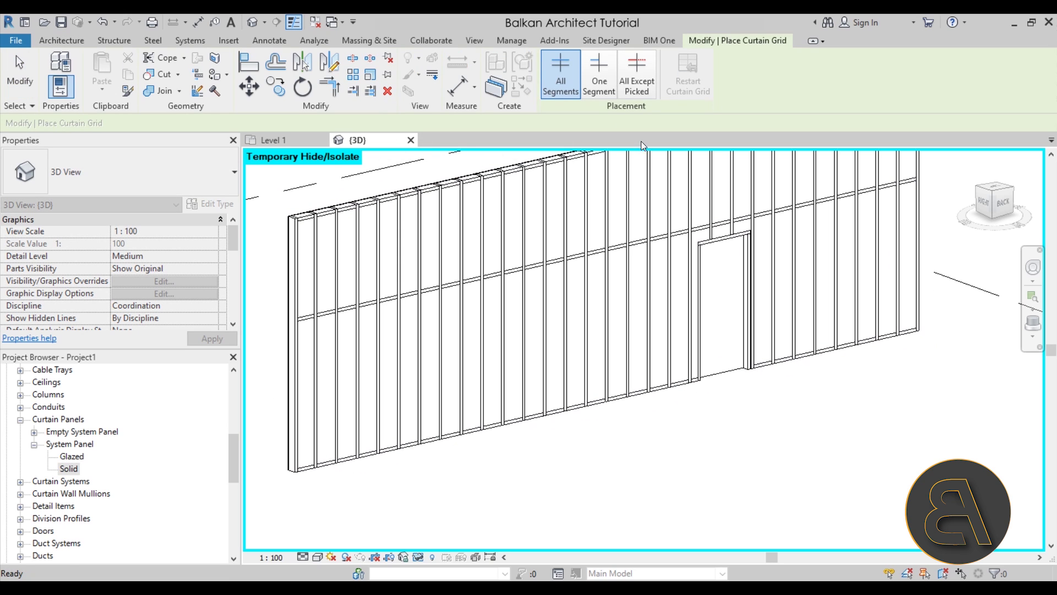
left_click(599, 77)
scroll(591, 318, "up", 3)
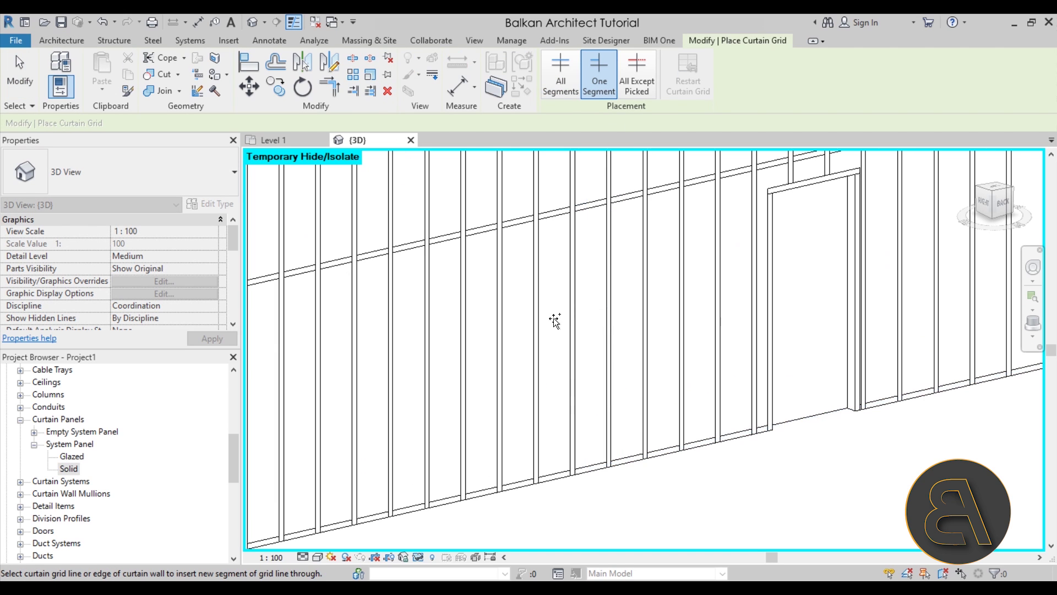
left_click(568, 319)
scroll(632, 324, "down", 1)
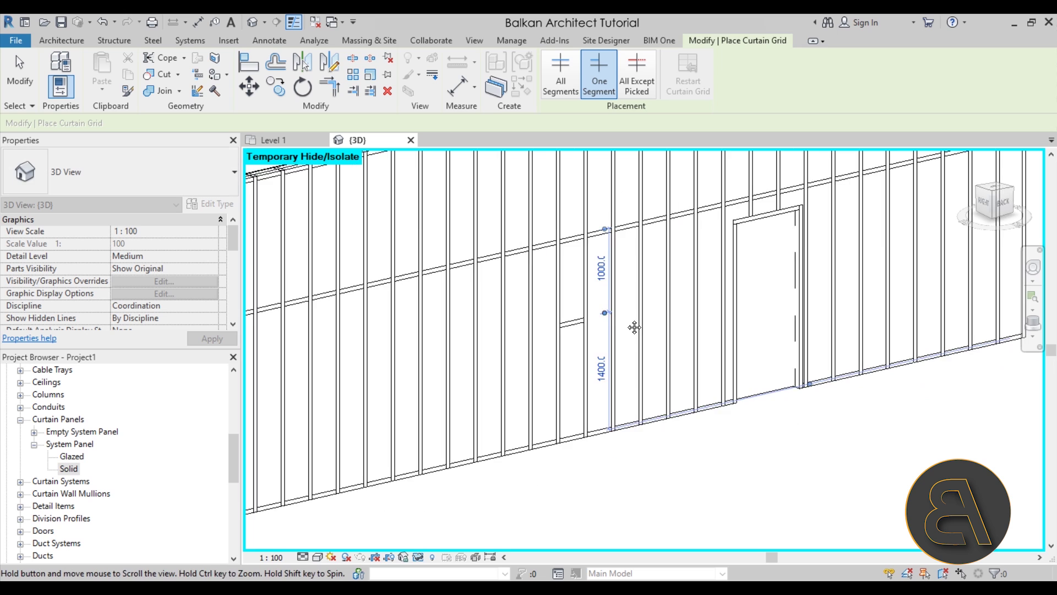
- Add another one-segment horizontal grid line in an upper stud bay, 800 mm above the continuous horizontal mullion, and finish placing grids
middle_click_drag(632, 323, 552, 217)
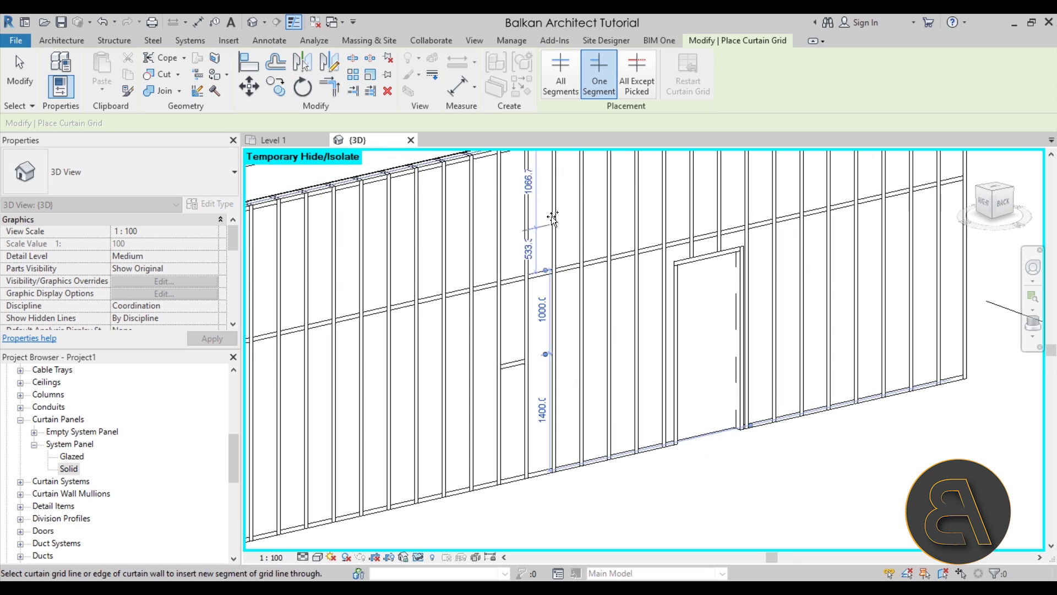
left_click(616, 263)
scroll(632, 323, "down", 2)
scroll(646, 302, "up", 2)
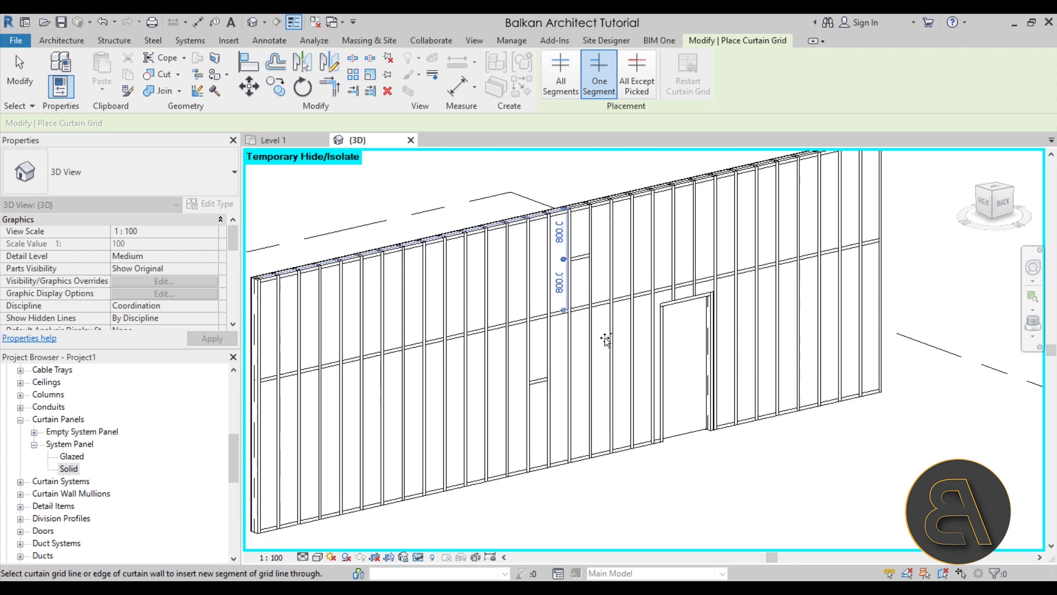
scroll(605, 337, "down", 1)
key("Escape")
- Reset the temporary hide/isolate in the 3D view to bring back the hidden wall finish
scroll(602, 265, "down", 1)
middle_click_drag(602, 265, 528, 298)
scroll(511, 405, "down", 1)
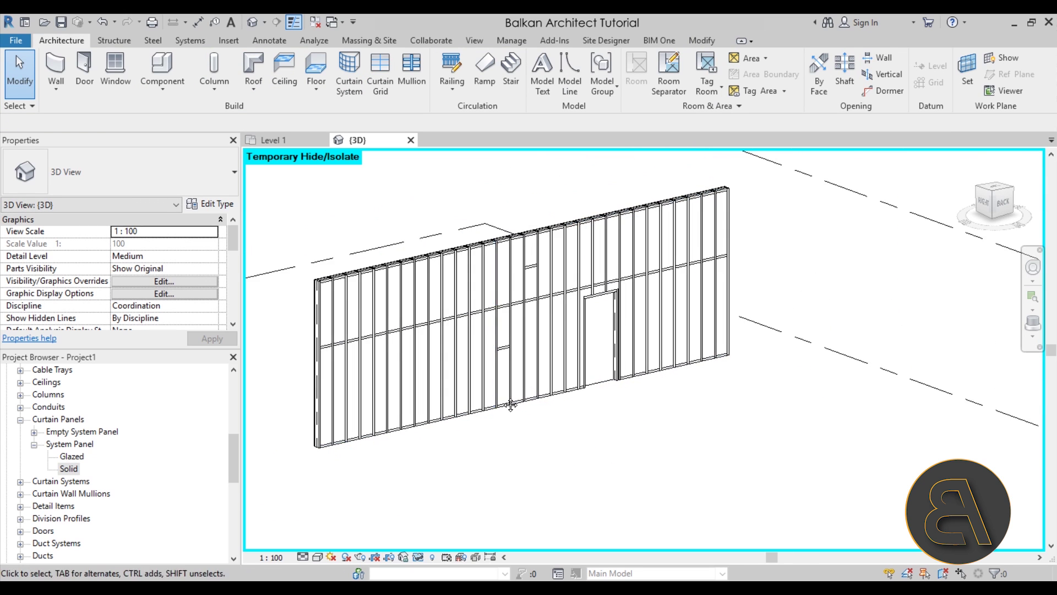
middle_click_drag(511, 405, 523, 436)
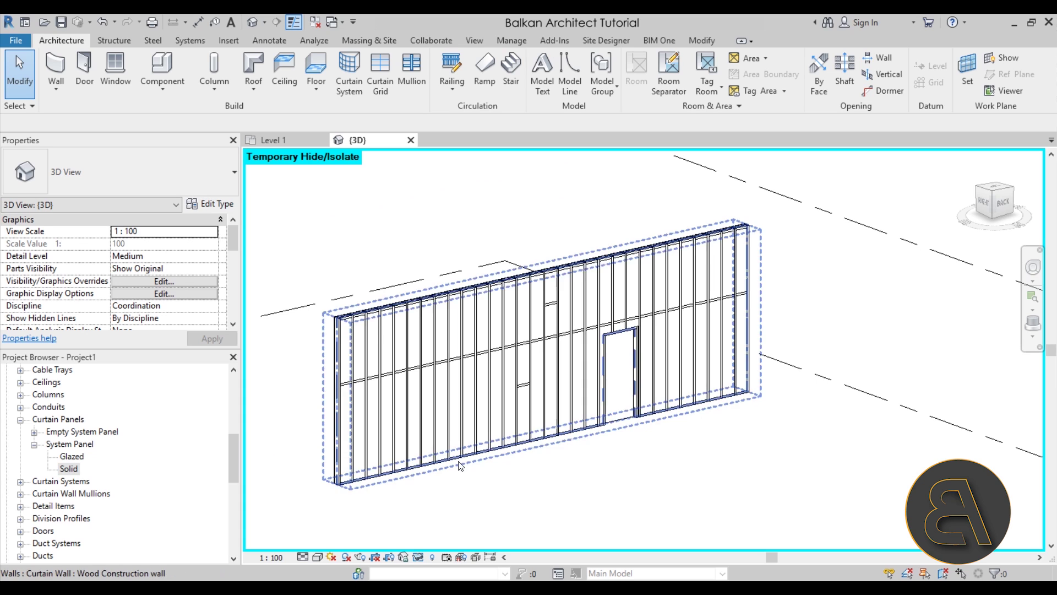
left_click(418, 556)
left_click(438, 543)
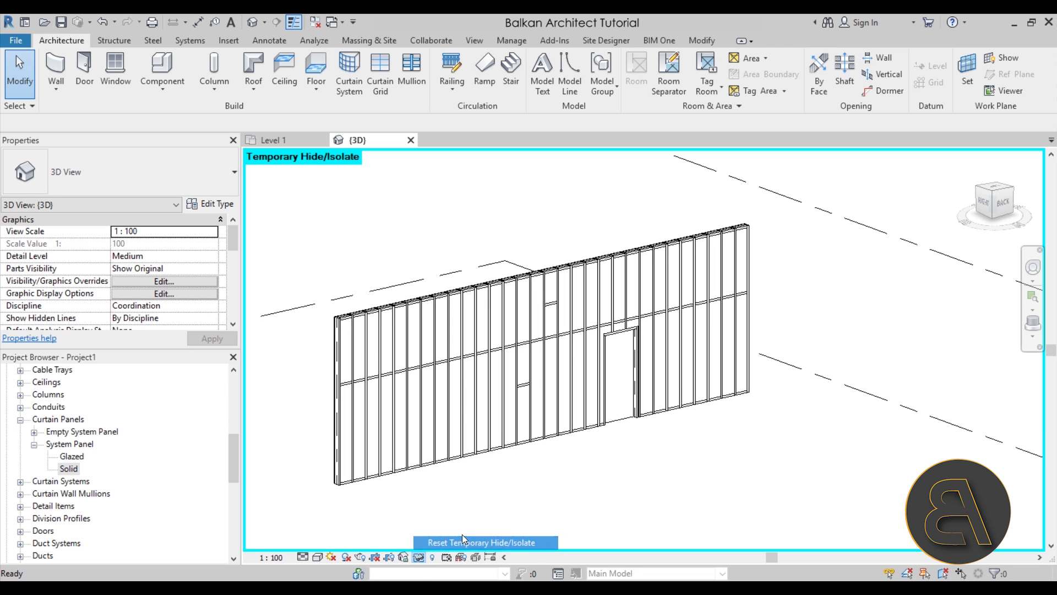
middle_click_drag(435, 459, 330, 479, "shift")
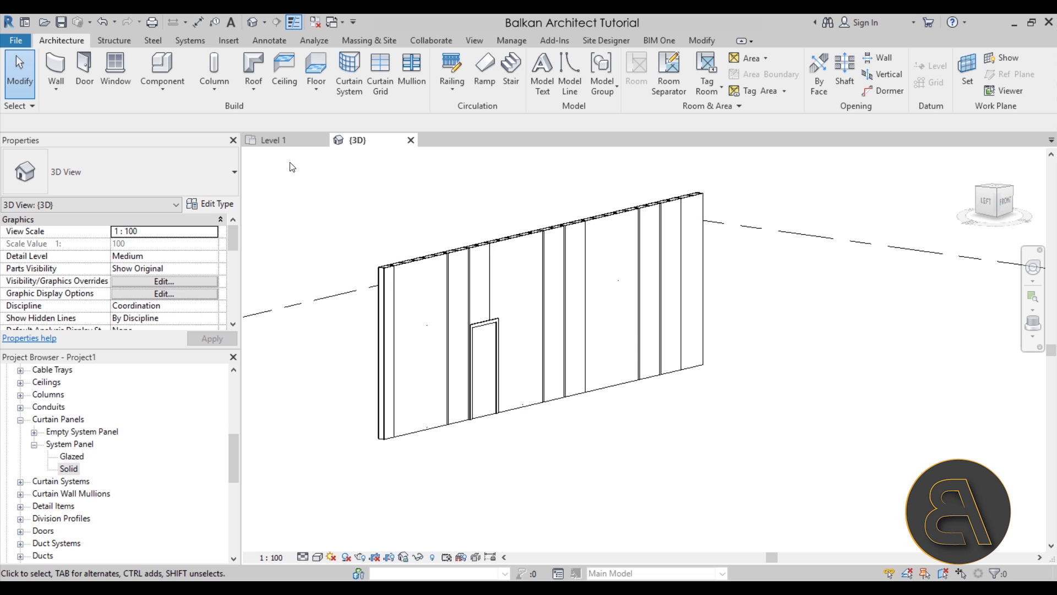
- Open the Level 1 floor plan and examine how the studs, wall layers and door opening are represented
left_click(284, 140)
scroll(560, 309, "down", 3)
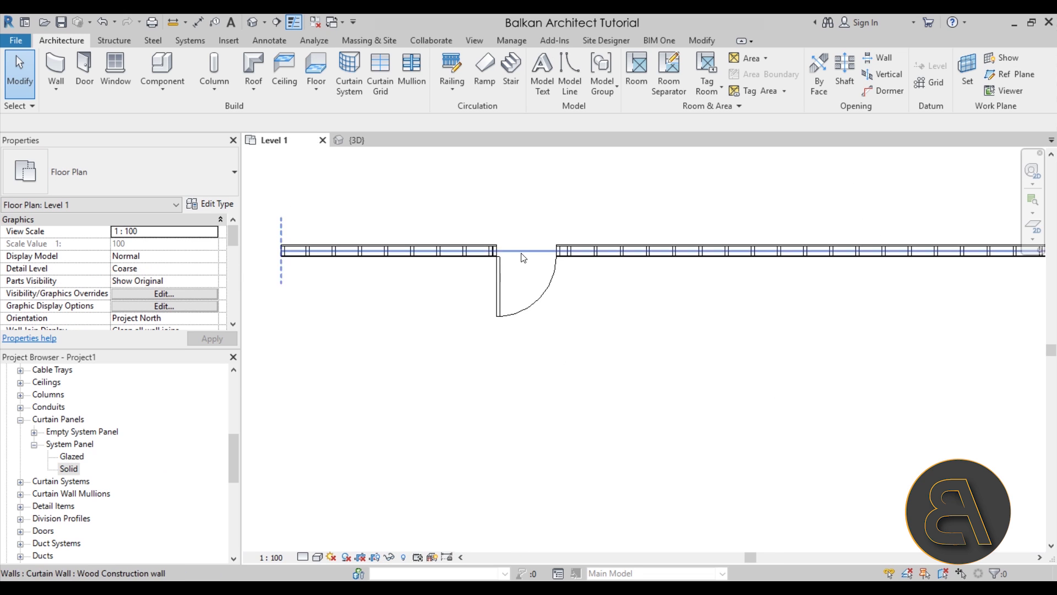
scroll(523, 258, "up", 4)
scroll(511, 316, "down", 2)
middle_click_drag(650, 413, 583, 460)
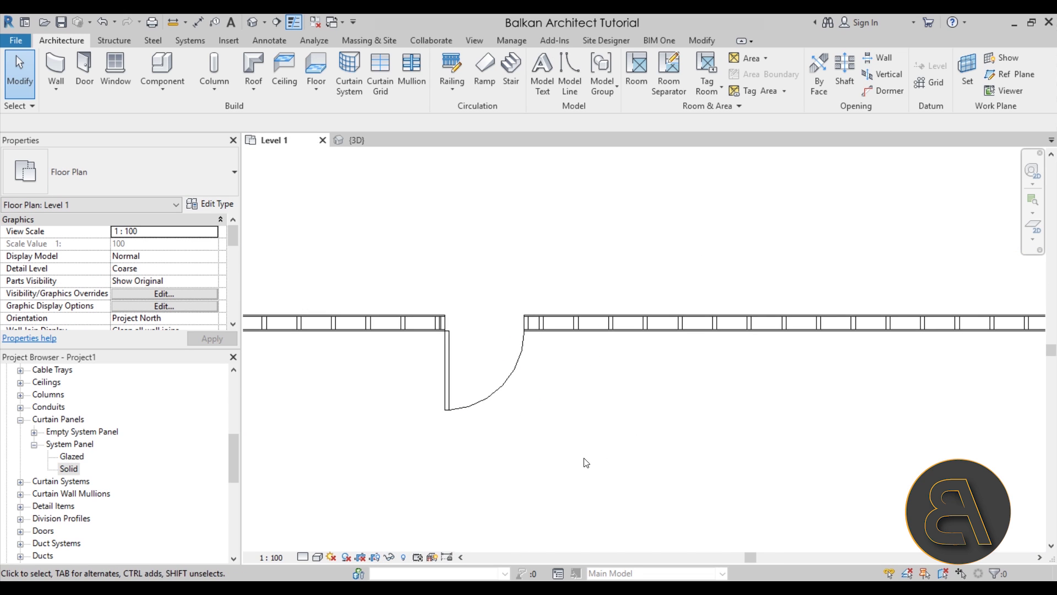
scroll(569, 385, "up", 2)
scroll(579, 346, "down", 3)
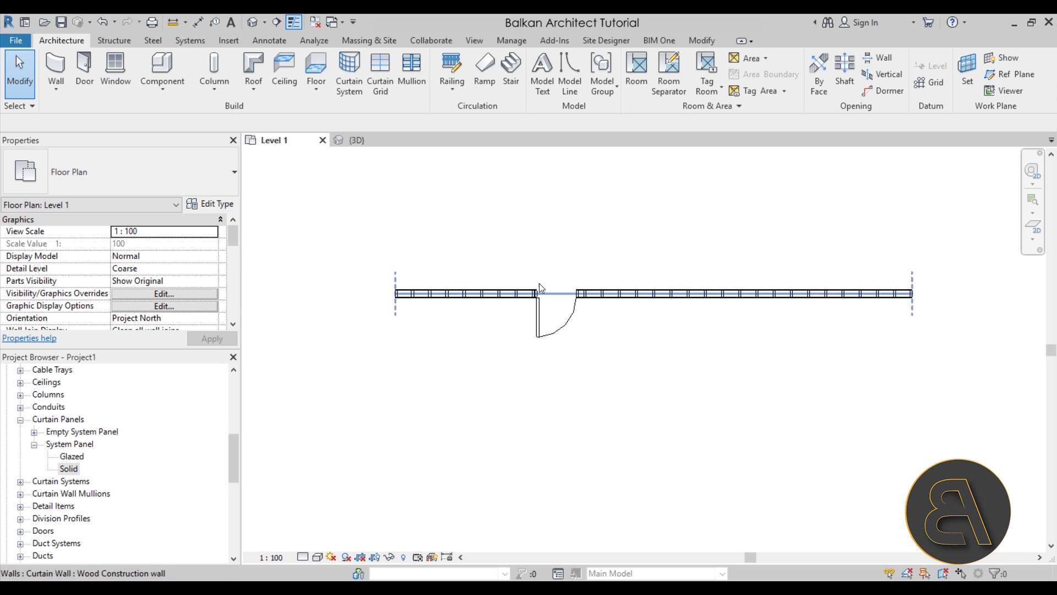
scroll(540, 283, "up", 3)
scroll(547, 297, "down", 3)
scroll(578, 358, "up", 2)
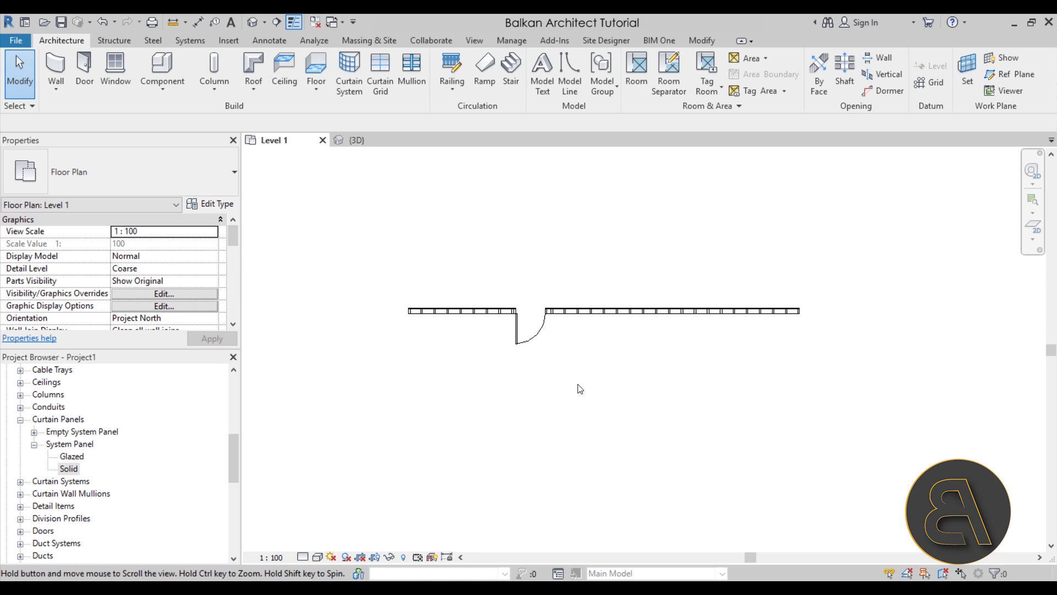
middle_click_drag(452, 319, 420, 324)
scroll(441, 345, "down", 2)
middle_click_drag(496, 358, 512, 368)
scroll(530, 342, "up", 1)
scroll(565, 333, "up", 1)
middle_click_drag(566, 332, 578, 349)
scroll(573, 345, "down", 1)
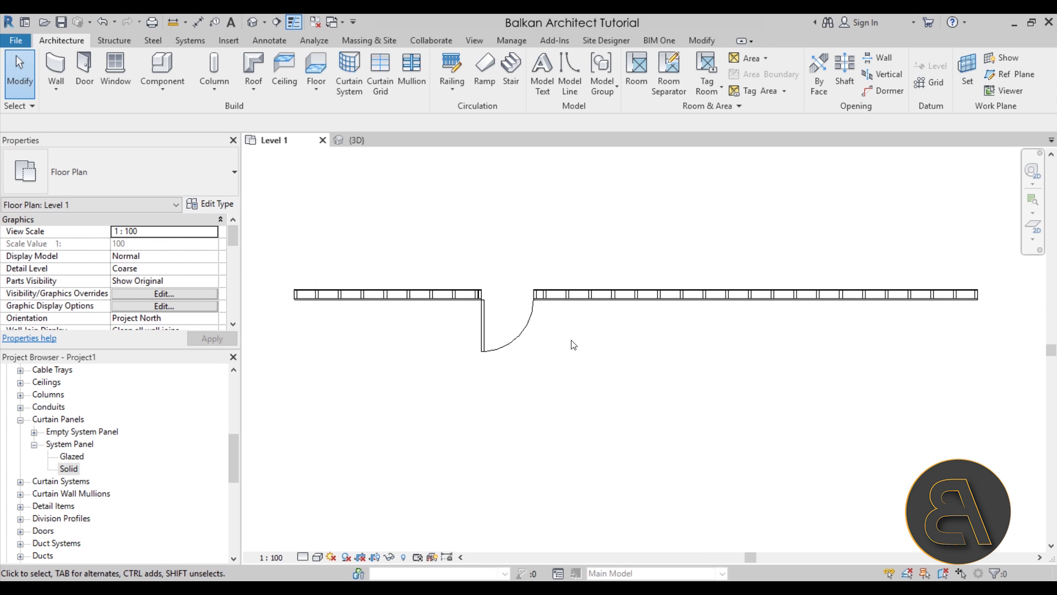